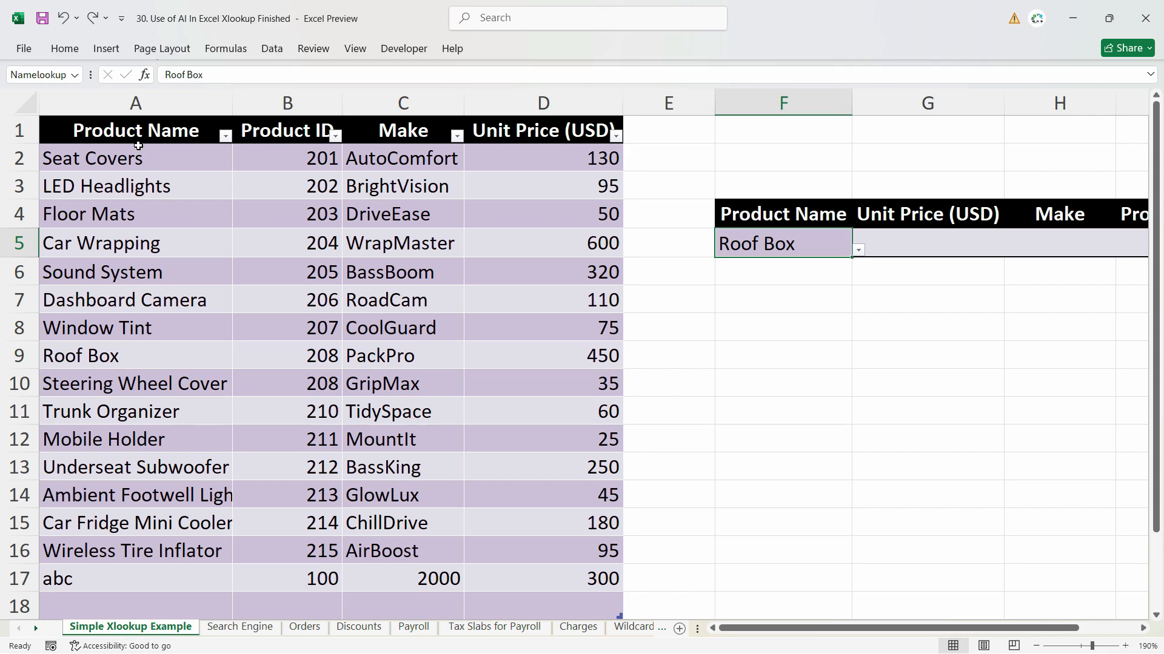
Examine the Product Name, Product ID, Make and Unit Price columns of the product table.
{"action": "left_click", "coordinate": [136, 103]}
{"action": "left_click_drag", "start_coordinate": [194, 159], "coordinate": [192, 331]}
{"action": "left_click_drag", "start_coordinate": [279, 126], "coordinate": [285, 331]}
{"action": "left_click_drag", "start_coordinate": [403, 122], "coordinate": [405, 330]}
{"action": "left_click_drag", "start_coordinate": [519, 141], "coordinate": [558, 356]}
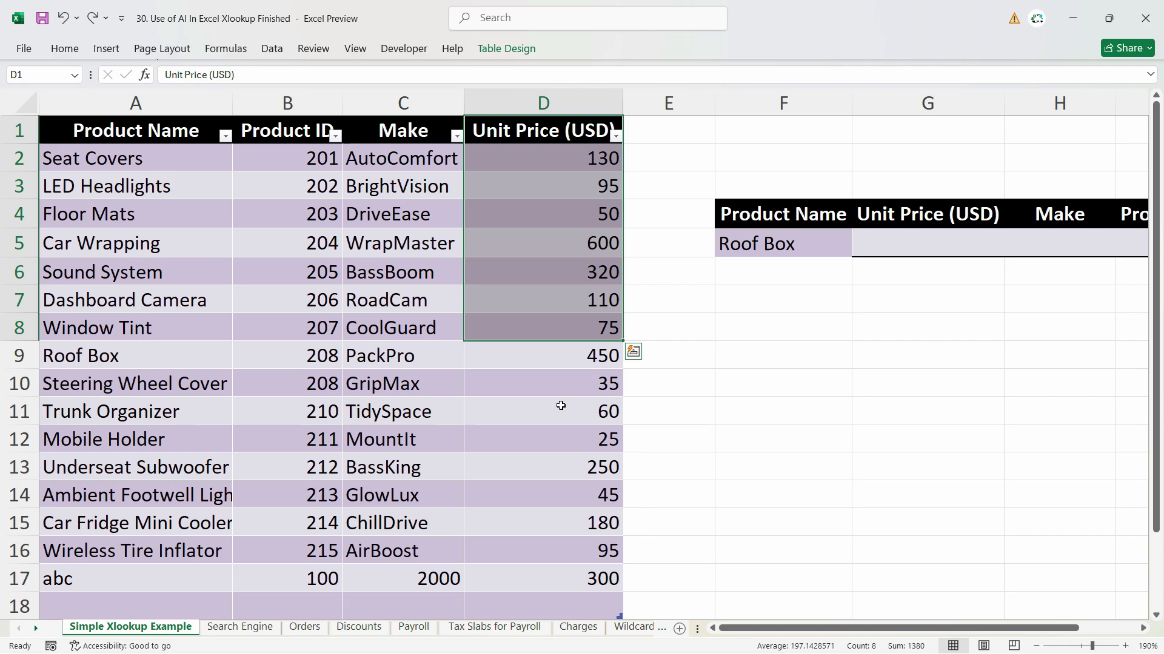
{"action": "left_click", "coordinate": [562, 382]}
Examine the lookup table's headings in row 4 and the list of products offered in cell F5.
{"action": "left_click", "coordinate": [791, 245]}
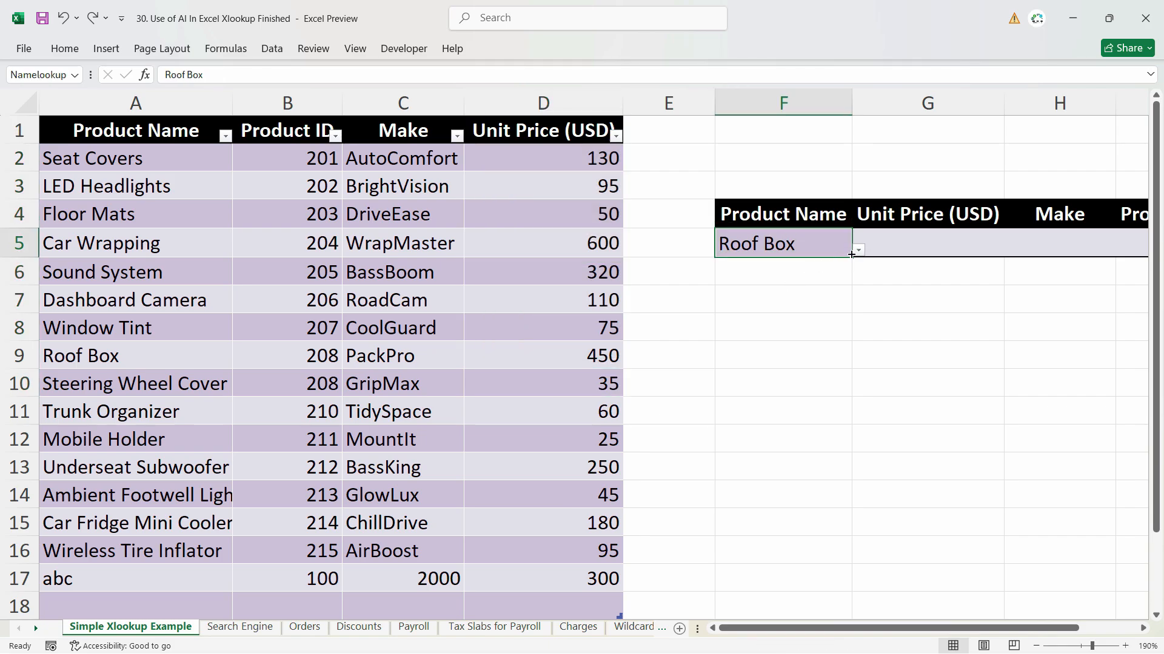
{"action": "left_click", "coordinate": [809, 224]}
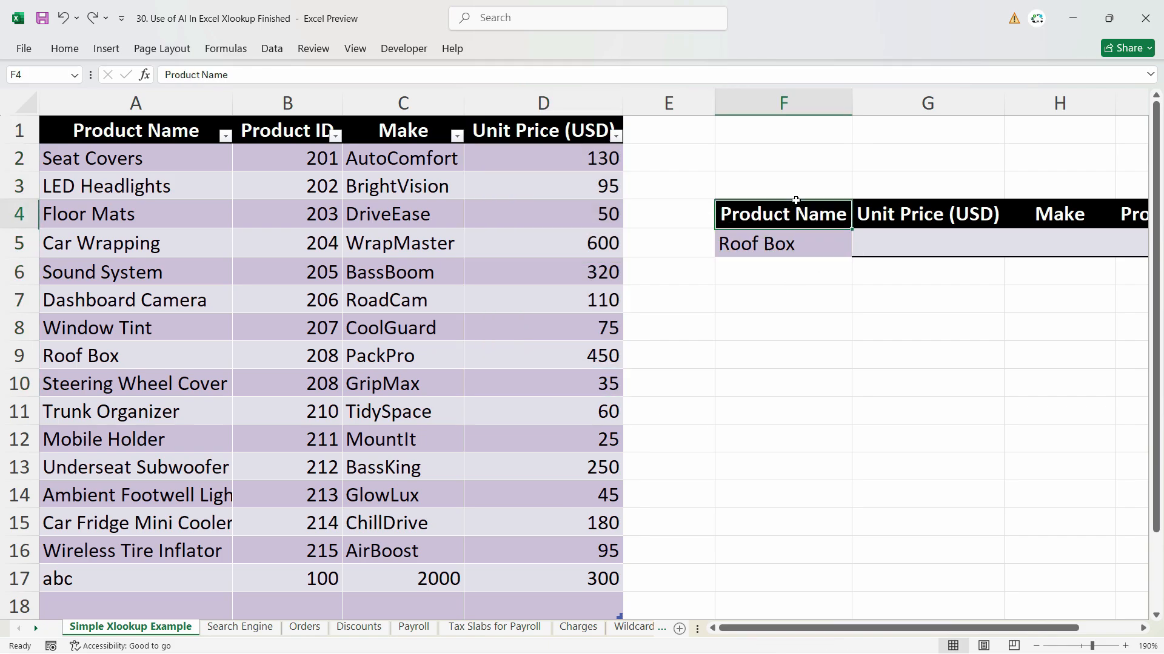
{"action": "left_click", "coordinate": [902, 208]}
{"action": "left_click_drag", "start_coordinate": [906, 628], "coordinate": [965, 629]}
{"action": "left_click", "coordinate": [665, 234]}
{"action": "key", "text": "Up"}
{"action": "key", "text": "Down"}
{"action": "left_click", "coordinate": [697, 251]}
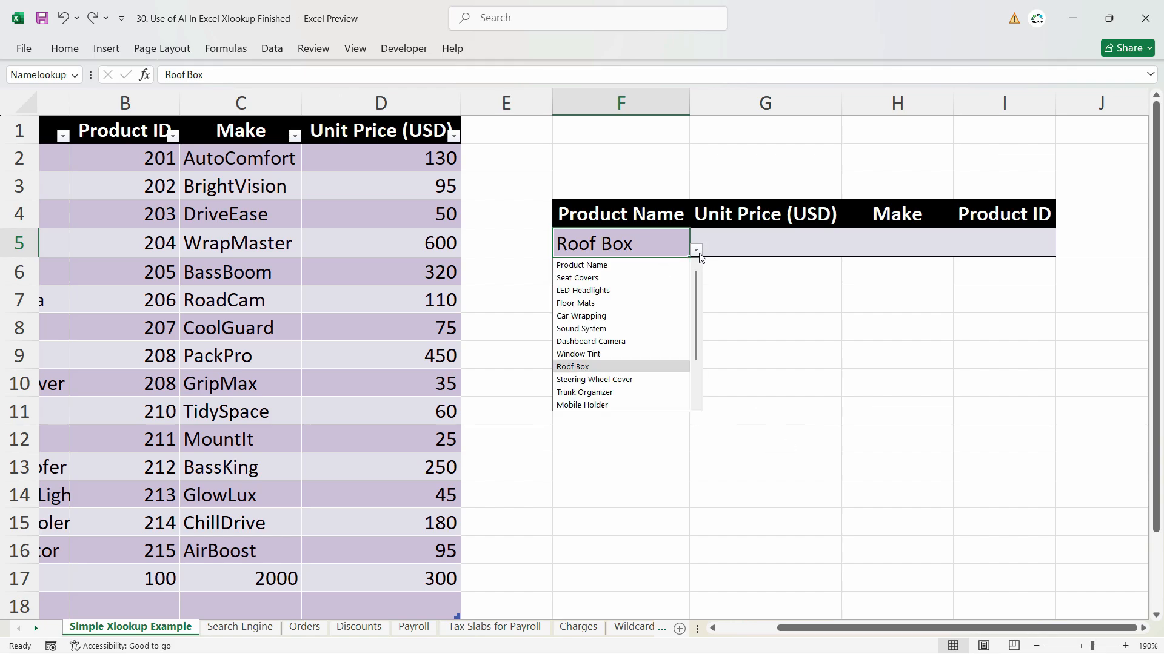
{"action": "left_click", "coordinate": [758, 416]}
{"action": "scroll", "coordinate": [567, 552], "scroll_direction": "left", "scroll_amount": 1}
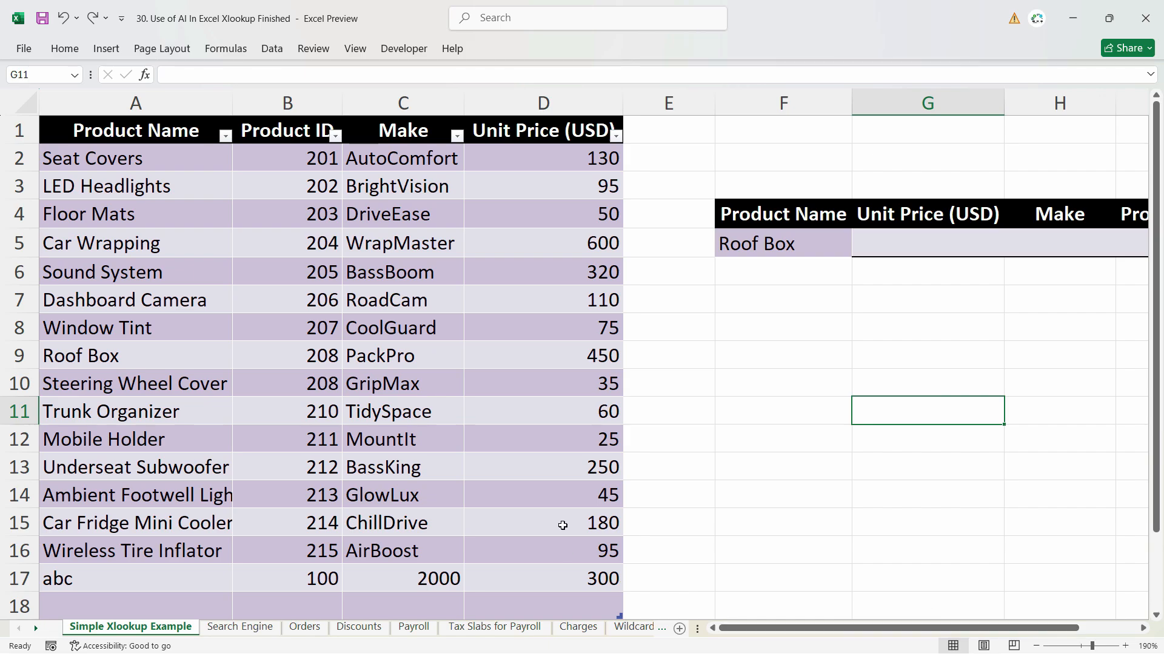
Begin an XLOOKUP formula in G5 with the product name in F5 as lookup value and column A as lookup array.
{"action": "left_click", "coordinate": [928, 243]}
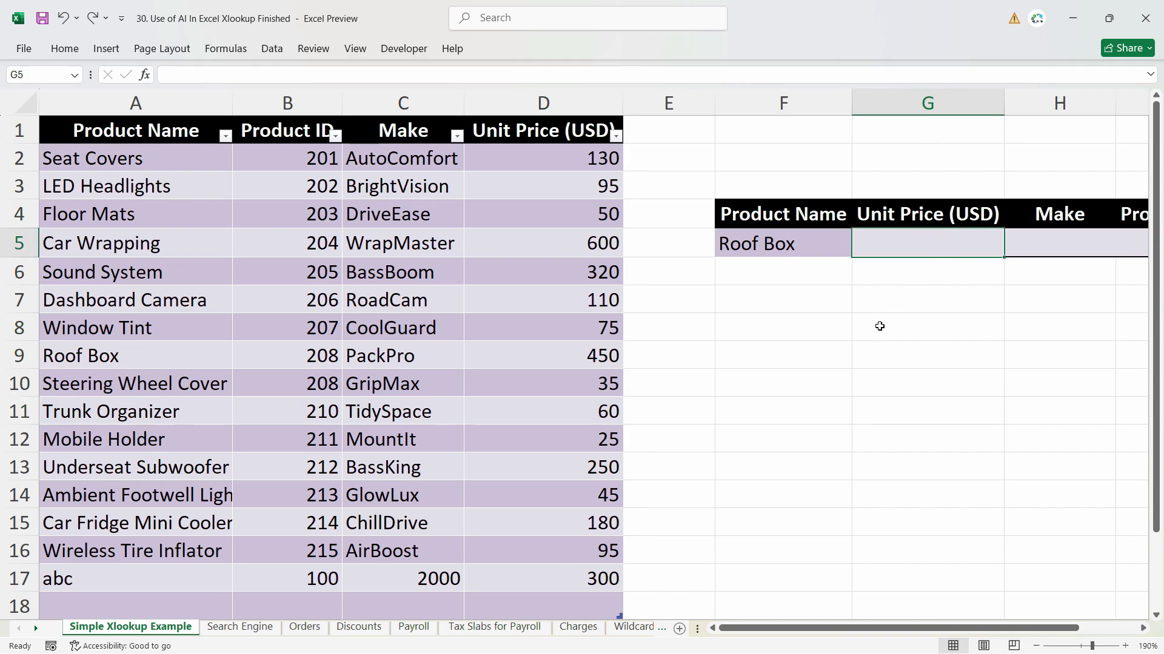
{"action": "type", "text": "="}
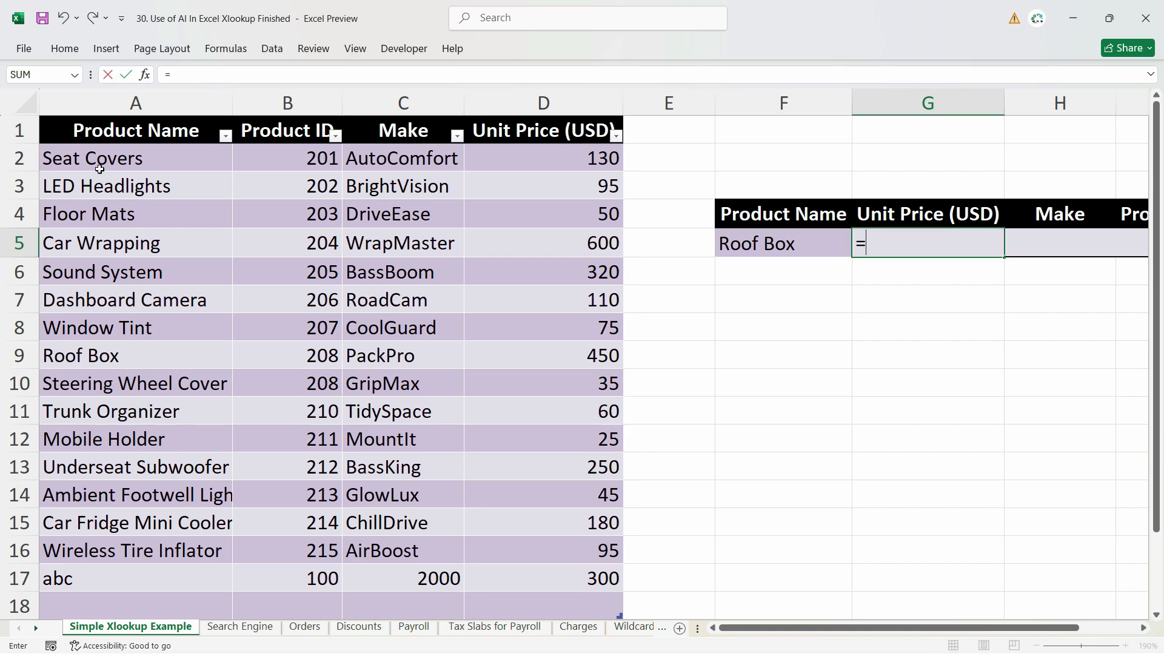
{"action": "type", "text": "xl"}
{"action": "key", "text": "Tab"}
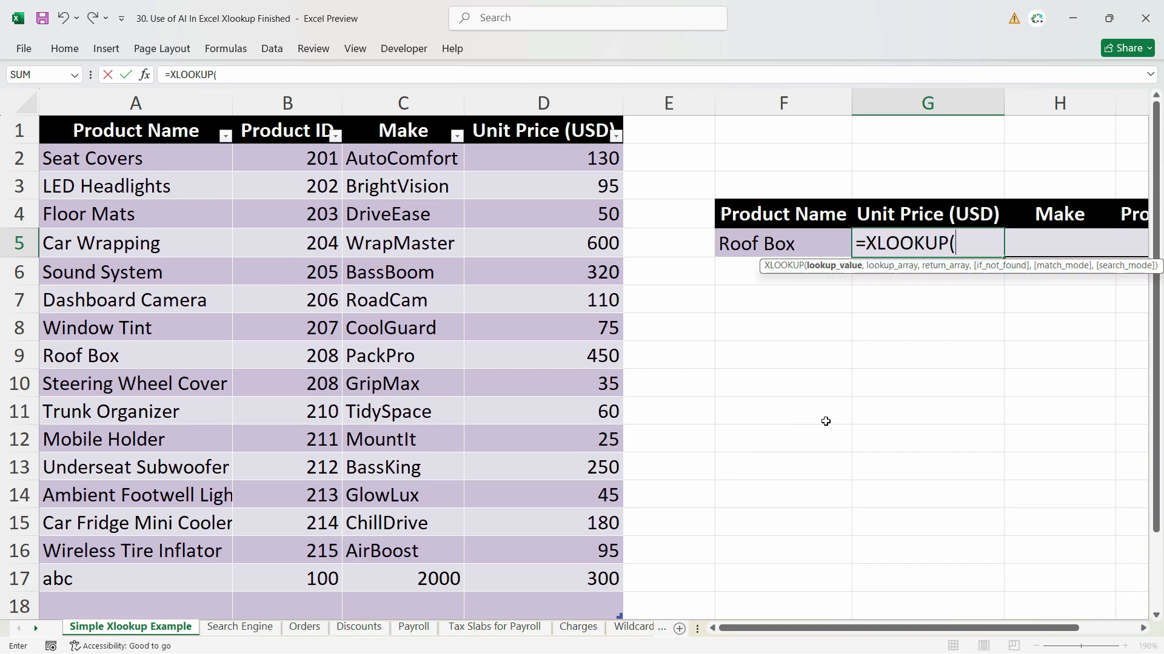
{"action": "left_click", "coordinate": [813, 242]}
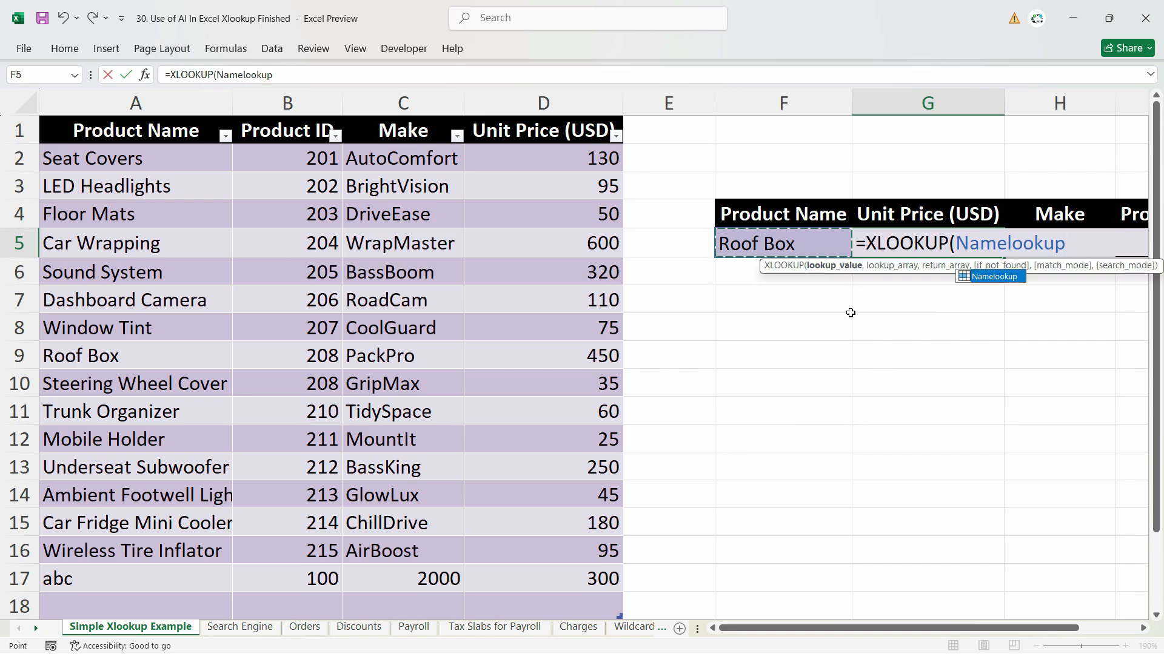
{"action": "type", "text": ","}
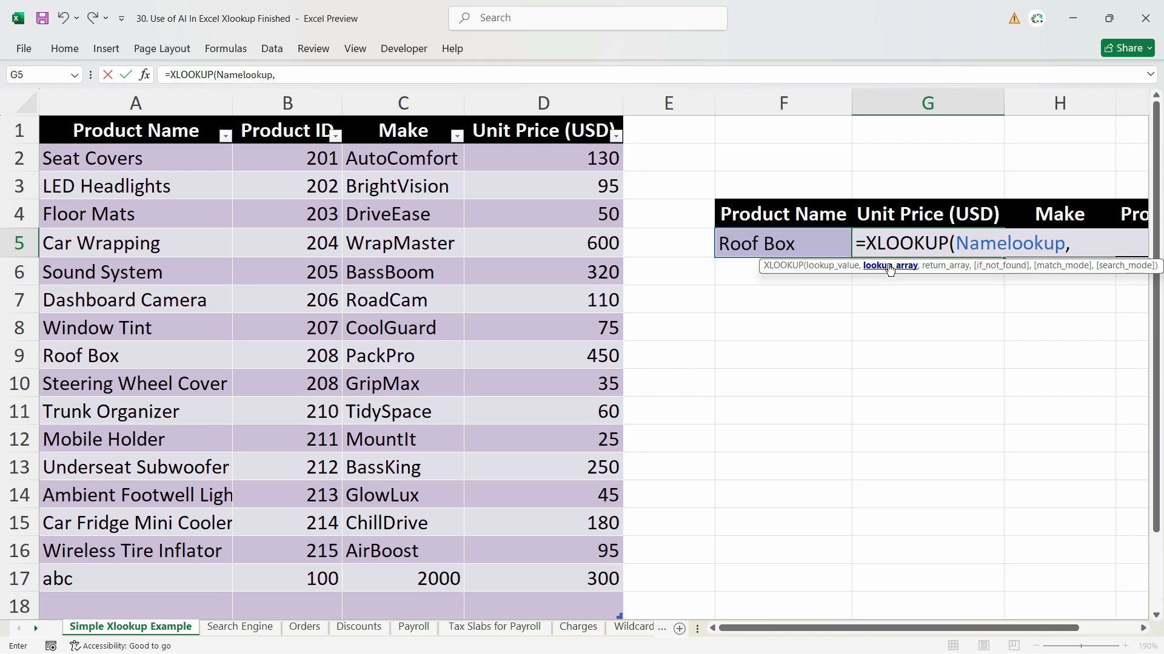
{"action": "left_click", "coordinate": [136, 103]}
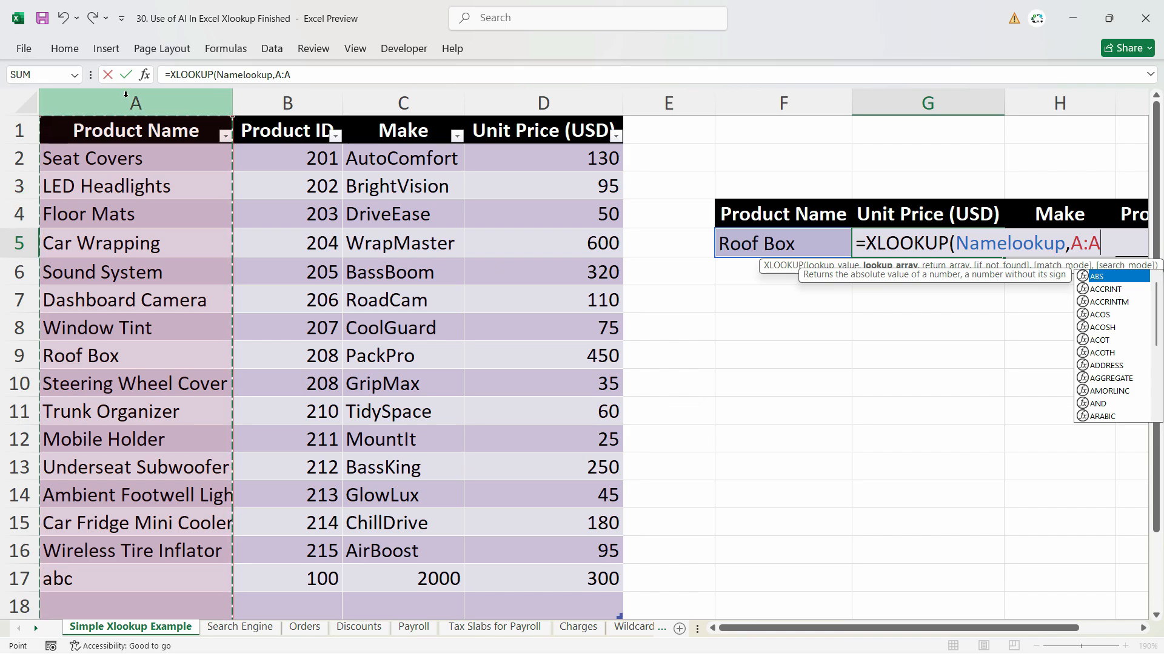
{"action": "left_click", "coordinate": [135, 103]}
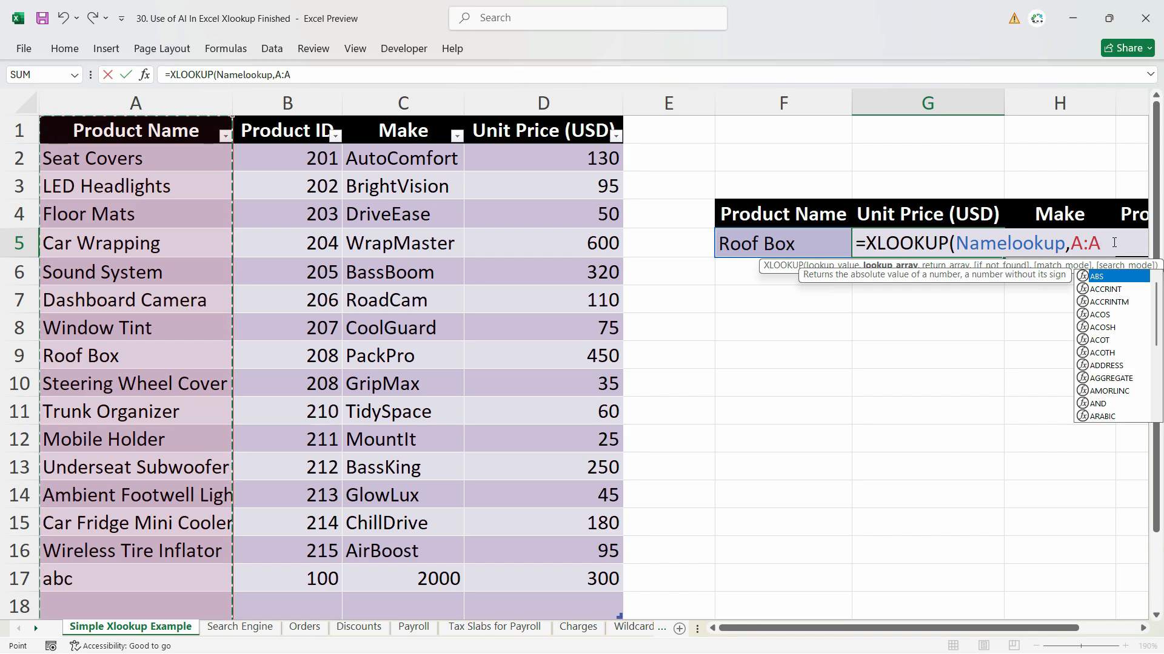
Complete the G5 formula with column D as return array, "Not Found" for missing items and exact match mode 0.
{"action": "type", "text": ","}
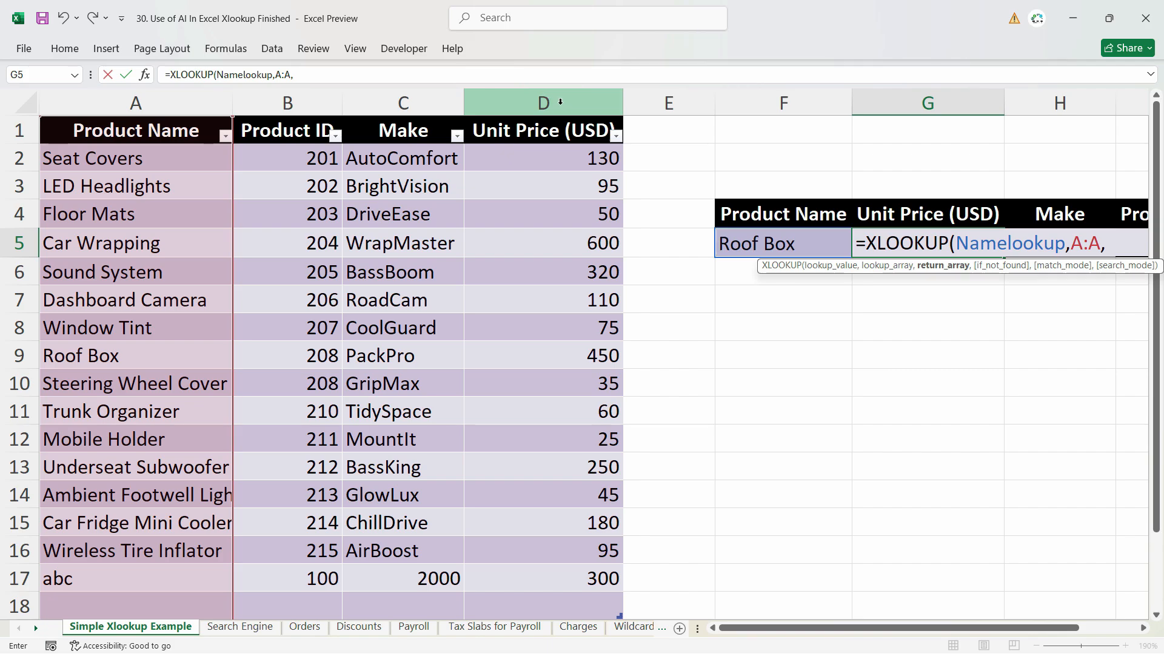
{"action": "left_click", "coordinate": [559, 98]}
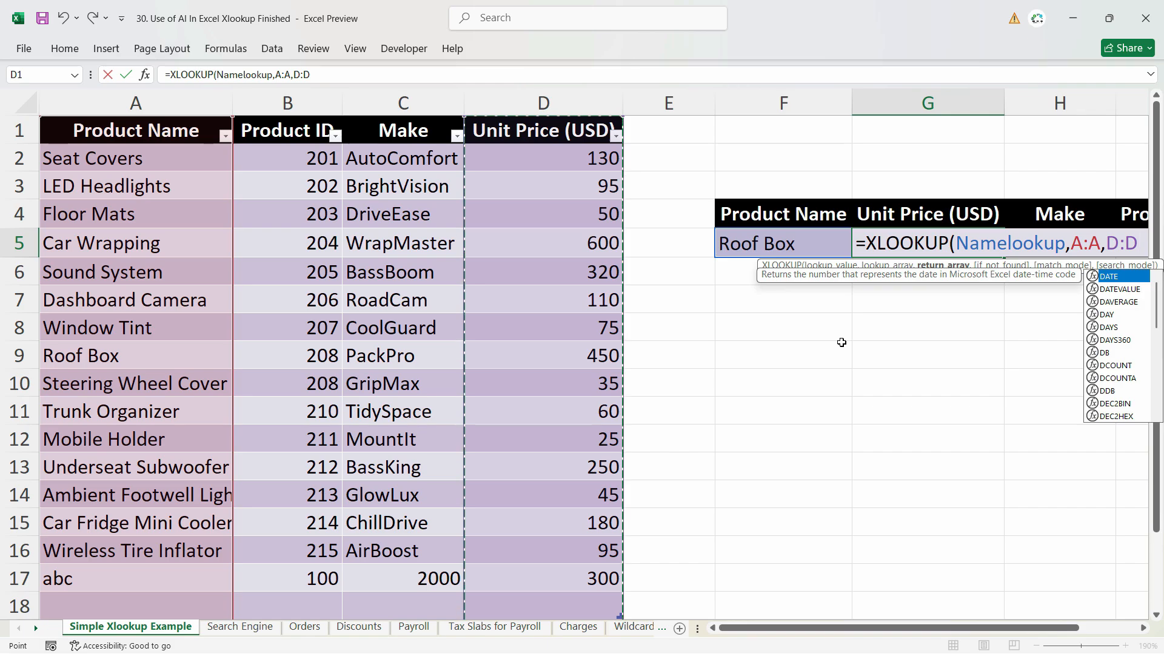
{"action": "type", "text": ","}
{"action": "scroll", "coordinate": [1040, 460], "scroll_direction": "right", "scroll_amount": 2}
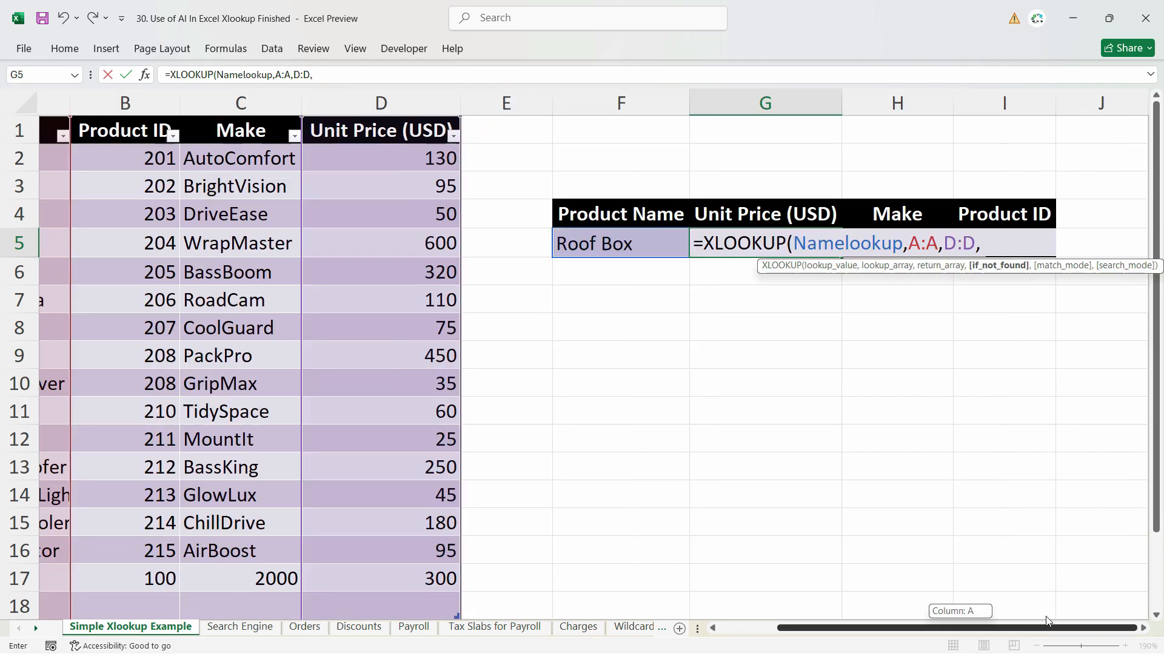
{"action": "type", "text": "\"Not Found\""}
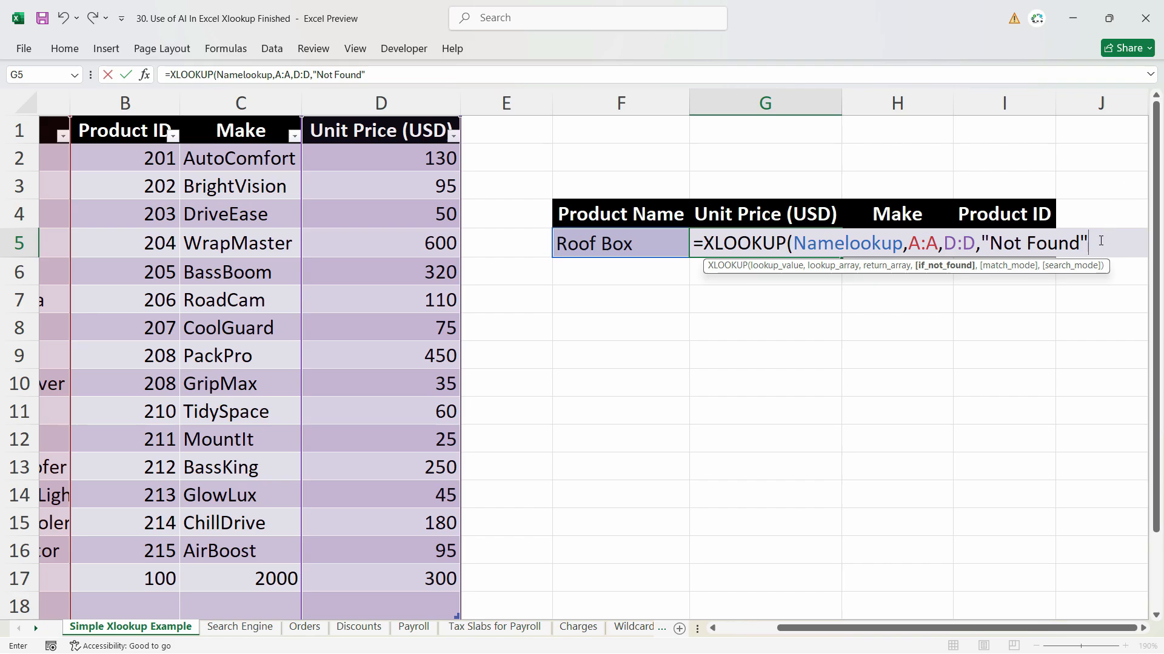
{"action": "type", "text": ","}
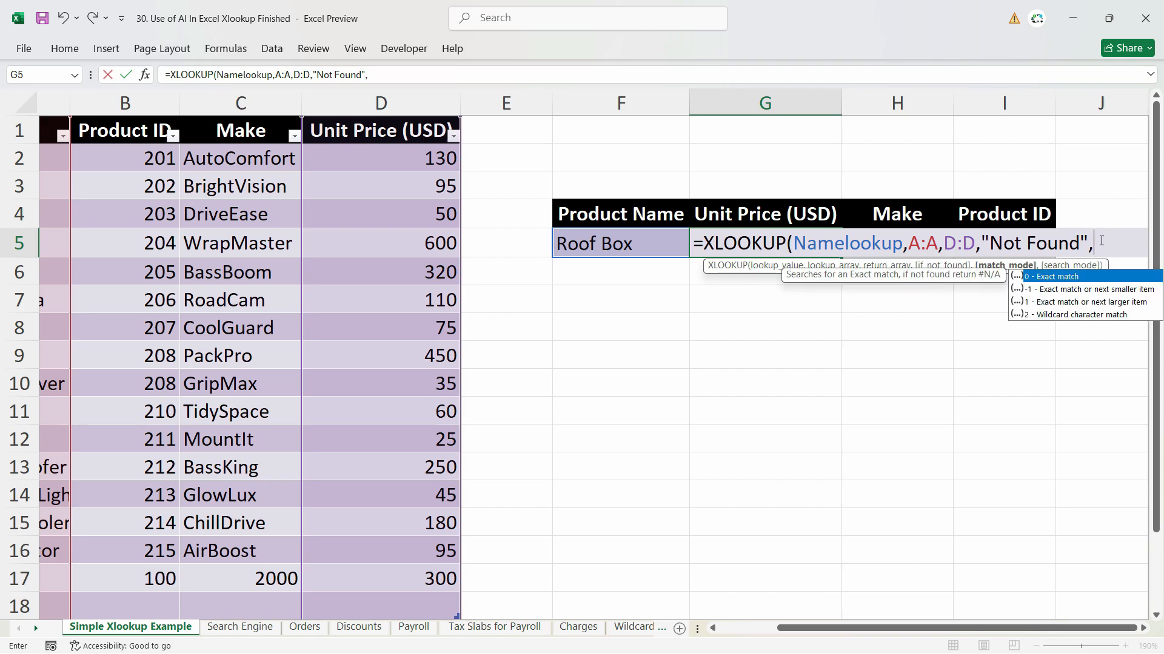
{"action": "type", "text": "0)"}
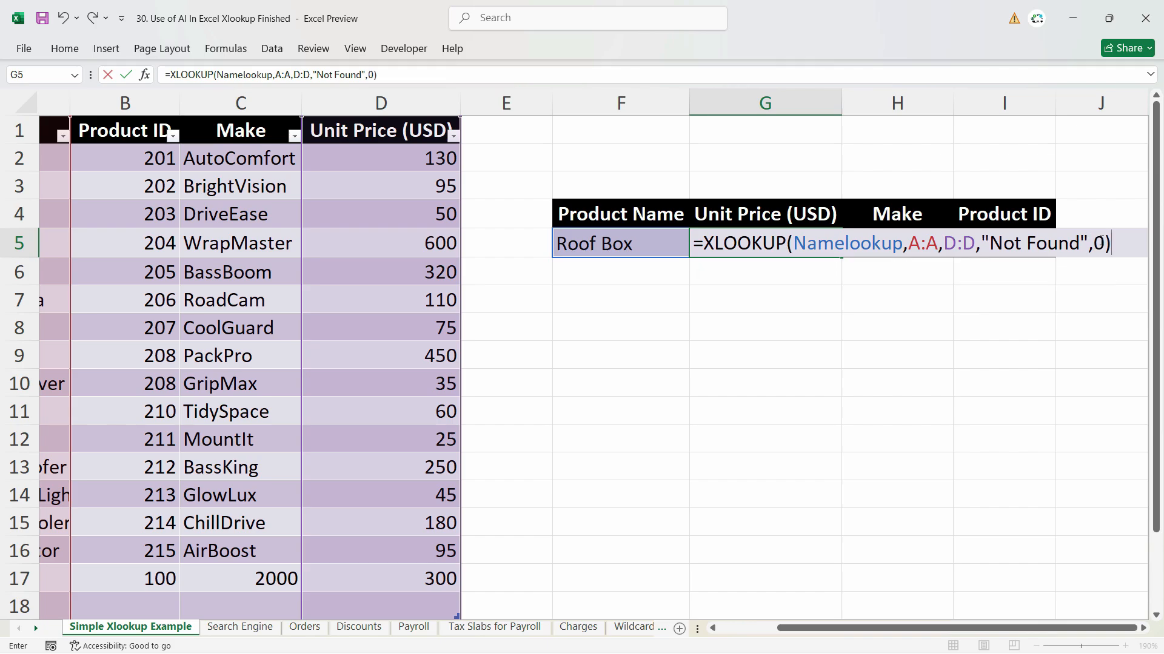
{"action": "key", "text": "Return"}
Choose Mobile Holder as the product in lookup cell F5.
{"action": "left_click", "coordinate": [609, 251]}
{"action": "left_click_drag", "start_coordinate": [904, 633], "coordinate": [903, 630]}
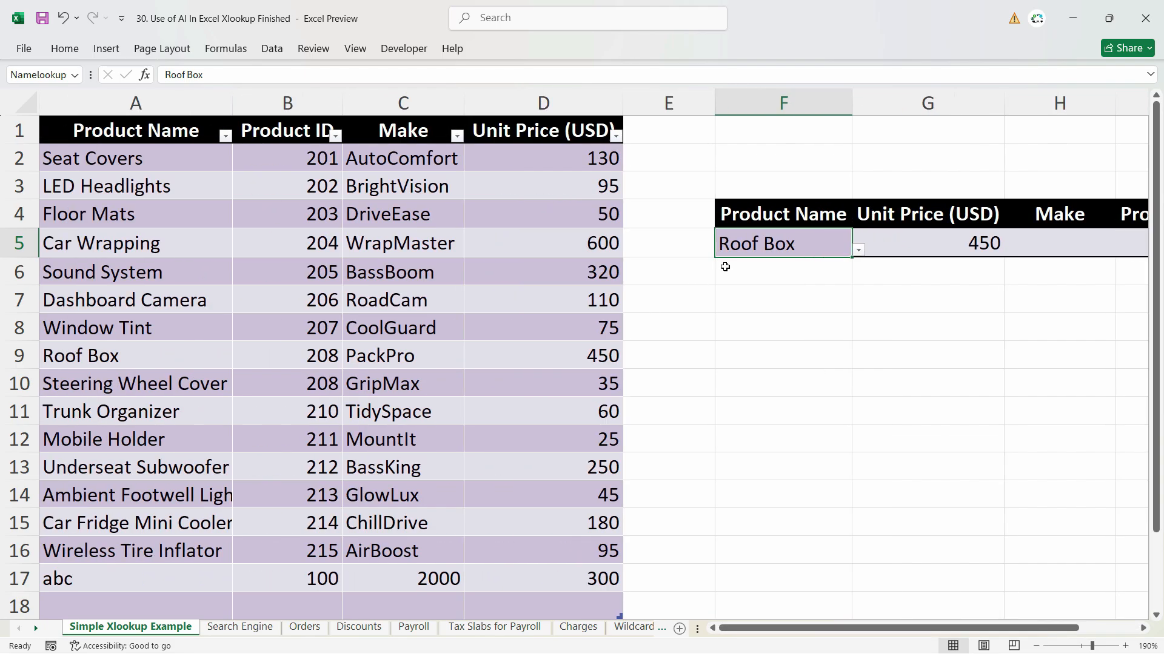
{"action": "left_click", "coordinate": [856, 251]}
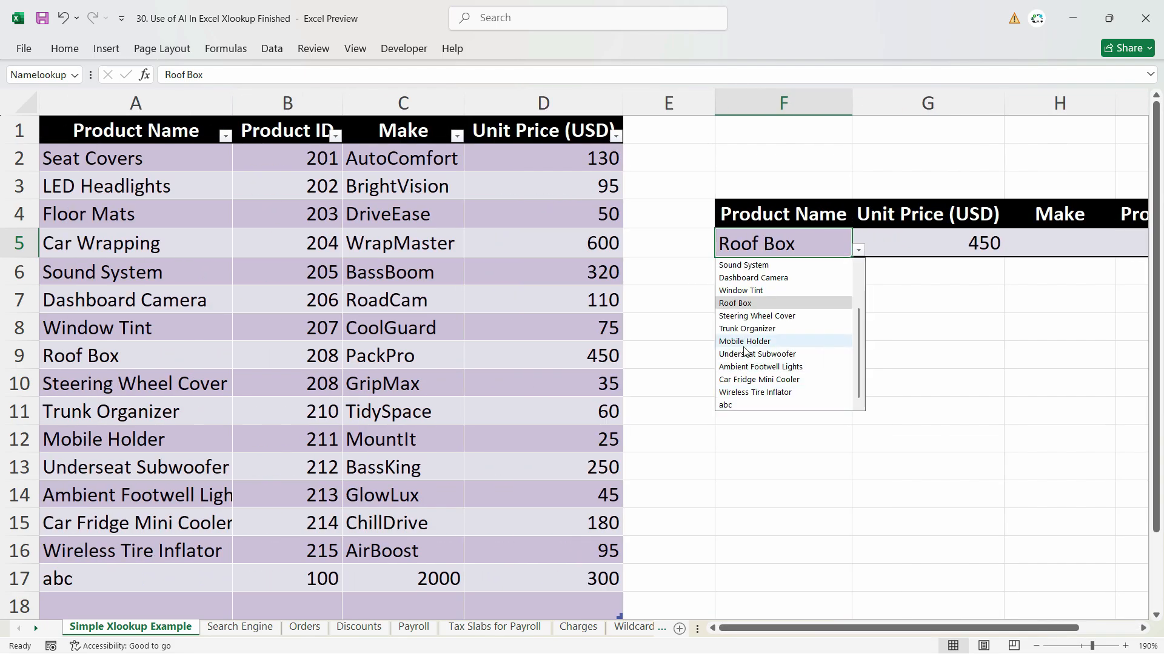
{"action": "left_click", "coordinate": [746, 342]}
Check the Mobile Holder row in the product table against the unit price returned in G5.
{"action": "left_click", "coordinate": [96, 280]}
{"action": "left_click", "coordinate": [764, 633]}
{"action": "left_click", "coordinate": [128, 433]}
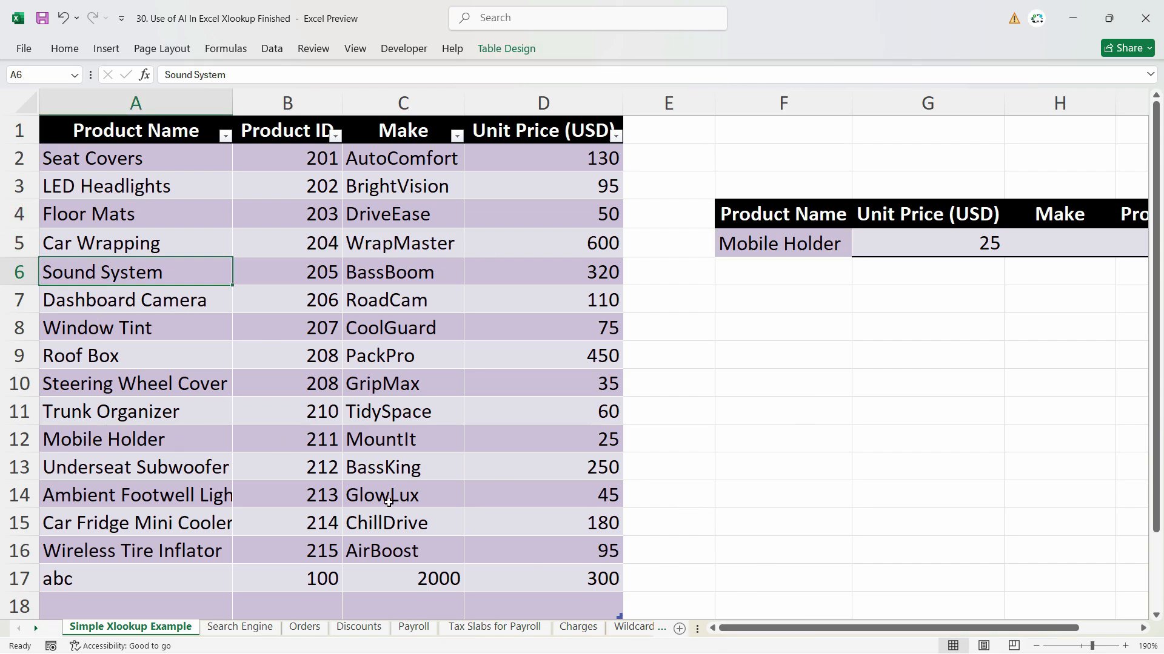
{"action": "left_click", "coordinate": [801, 631]}
{"action": "left_click", "coordinate": [569, 446]}
{"action": "left_click_drag", "start_coordinate": [100, 451], "coordinate": [576, 442]}
{"action": "left_click", "coordinate": [927, 243]}
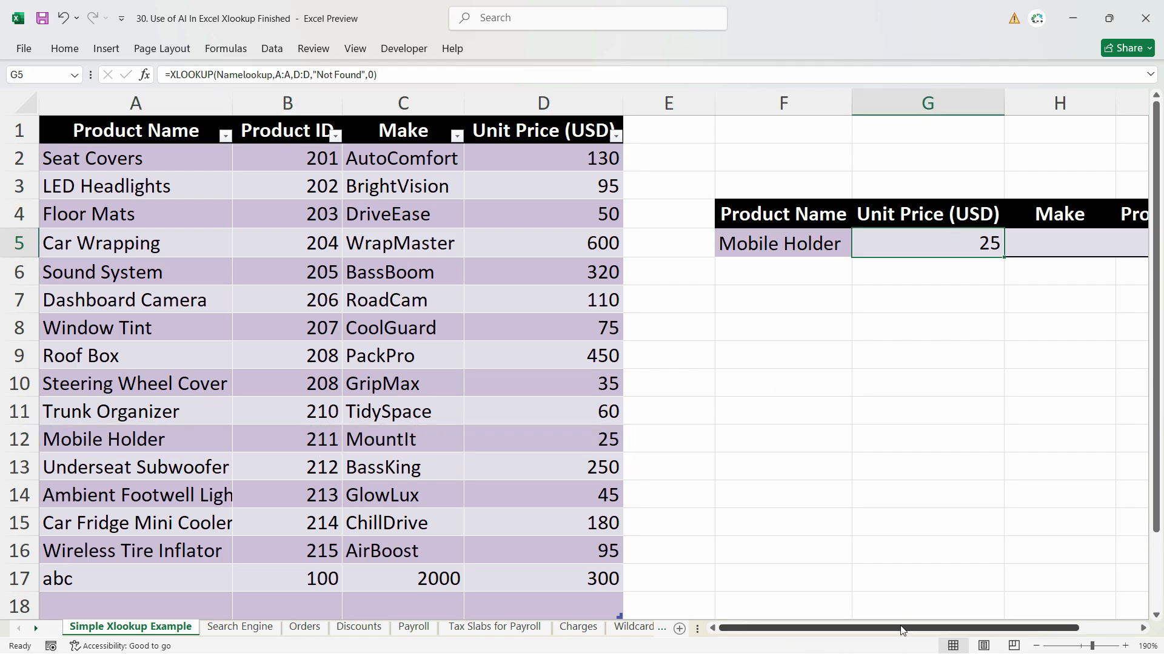
{"action": "scroll", "coordinate": [878, 265], "scroll_direction": "right", "scroll_amount": 2}
Clear the unit price formula from cell G5.
{"action": "left_click", "coordinate": [624, 243]}
{"action": "scroll", "coordinate": [641, 369], "scroll_direction": "left", "scroll_amount": 2}
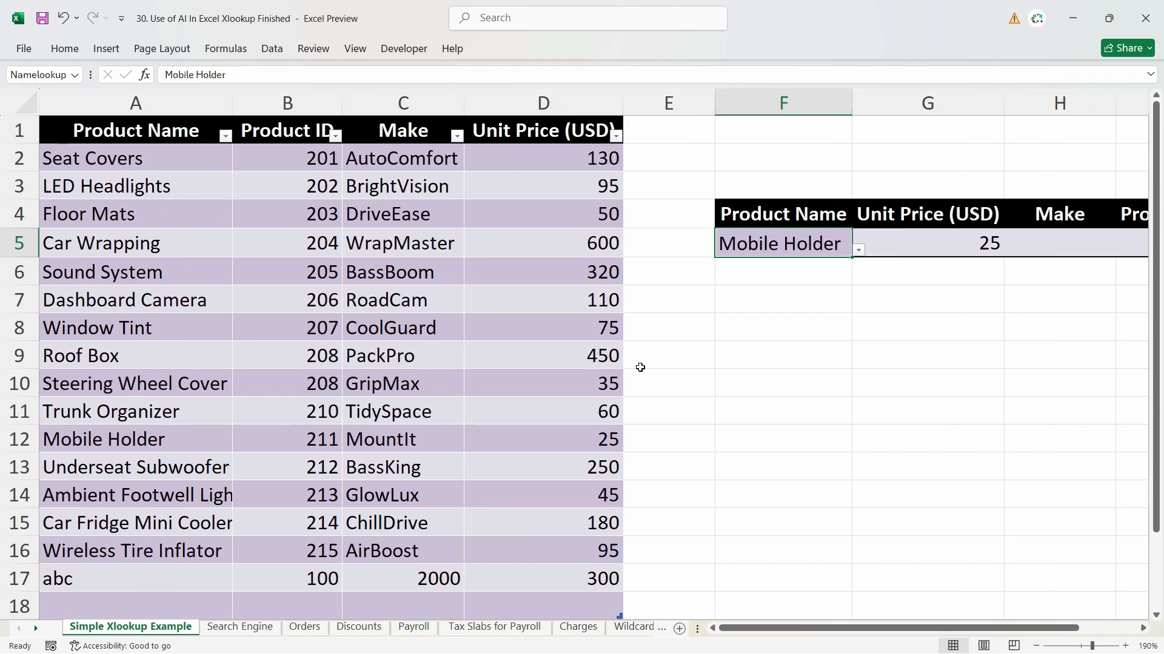
{"action": "key", "text": "Right"}
{"action": "key", "text": "Delete"}
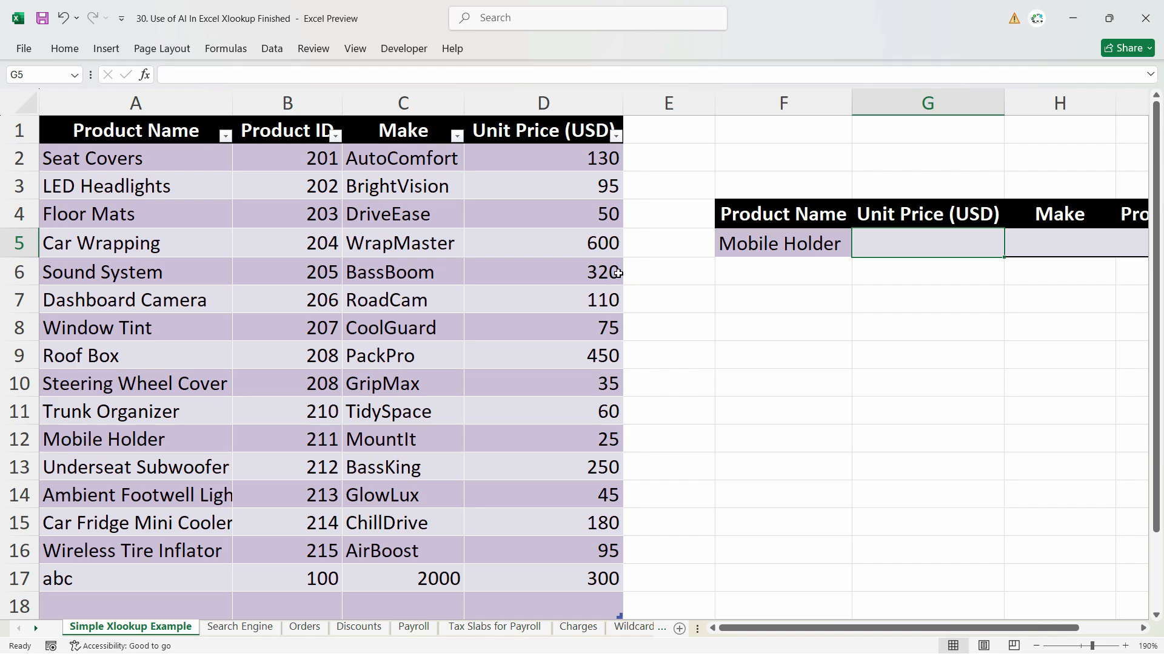
Move the Product Name column with its header to column E, after Unit Price, and delete the emptied column A.
{"action": "left_click", "coordinate": [126, 119]}
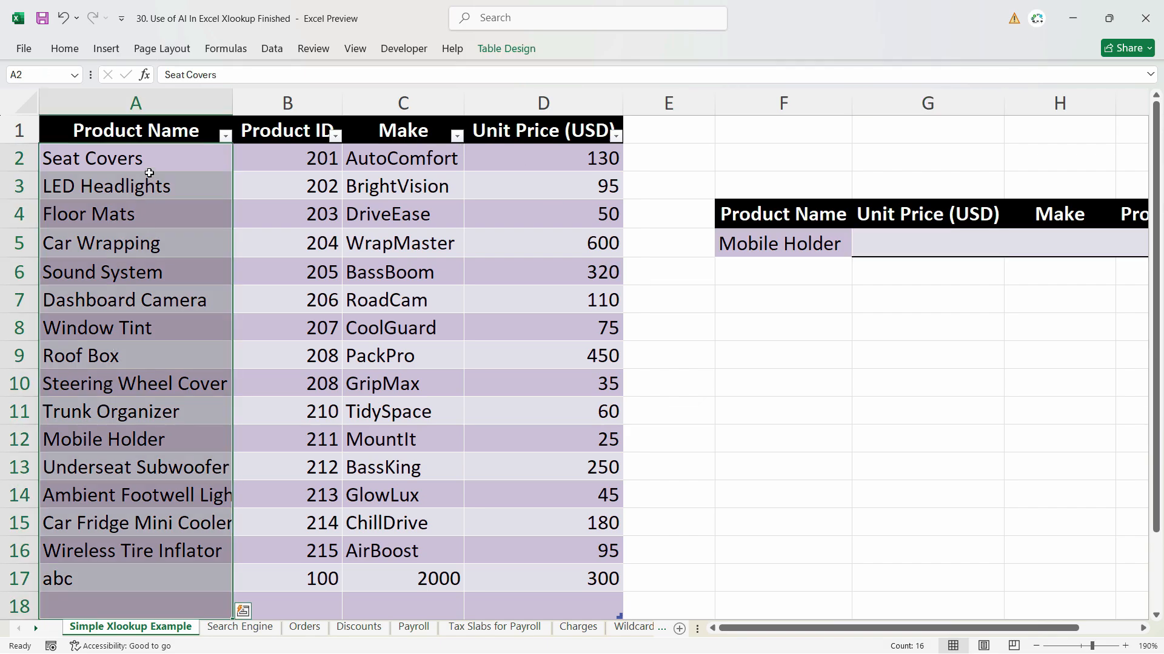
{"action": "left_click", "coordinate": [150, 121]}
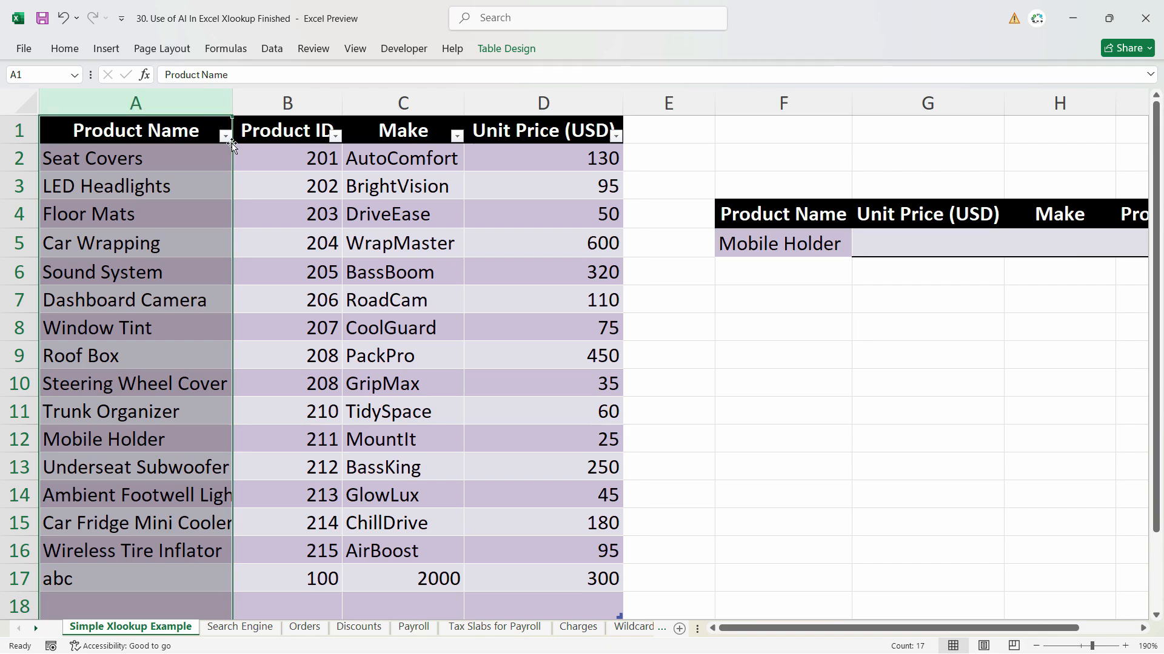
{"action": "left_click_drag", "start_coordinate": [232, 145], "coordinate": [650, 136]}
{"action": "right_click", "coordinate": [90, 104]}
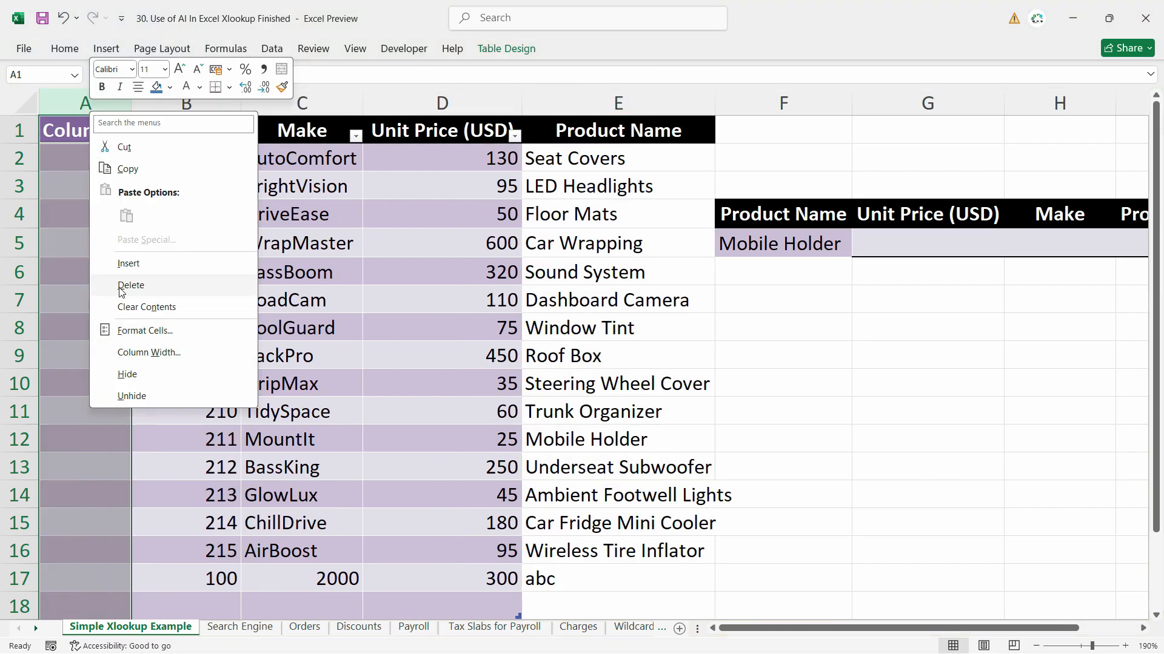
{"action": "left_click", "coordinate": [121, 285]}
Examine the rearranged table, comparing the positions of the Unit Price and Product Name columns.
{"action": "left_click", "coordinate": [364, 243]}
{"action": "left_click", "coordinate": [526, 186]}
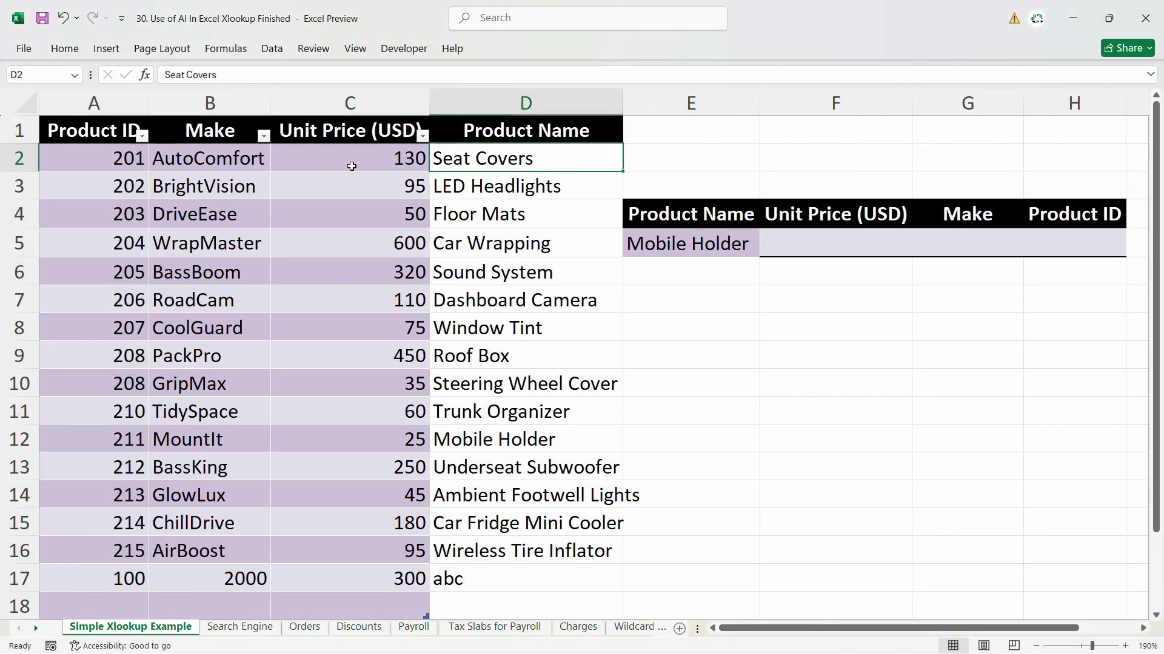
{"action": "left_click", "coordinate": [352, 165]}
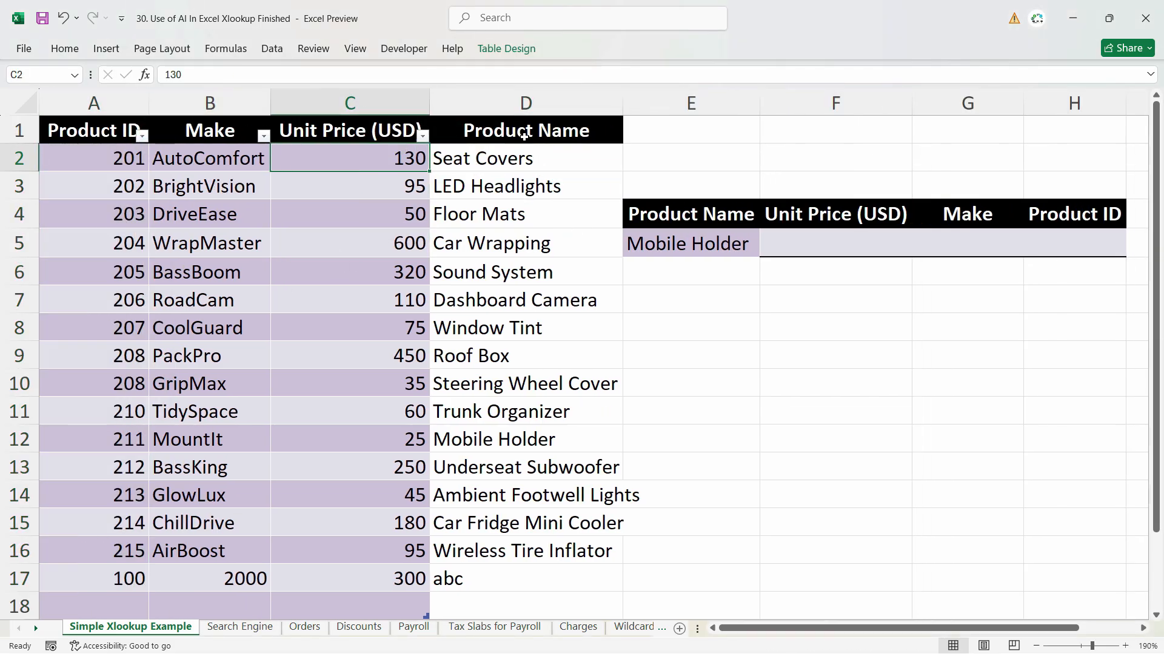
{"action": "left_click", "coordinate": [534, 132]}
{"action": "left_click", "coordinate": [532, 157]}
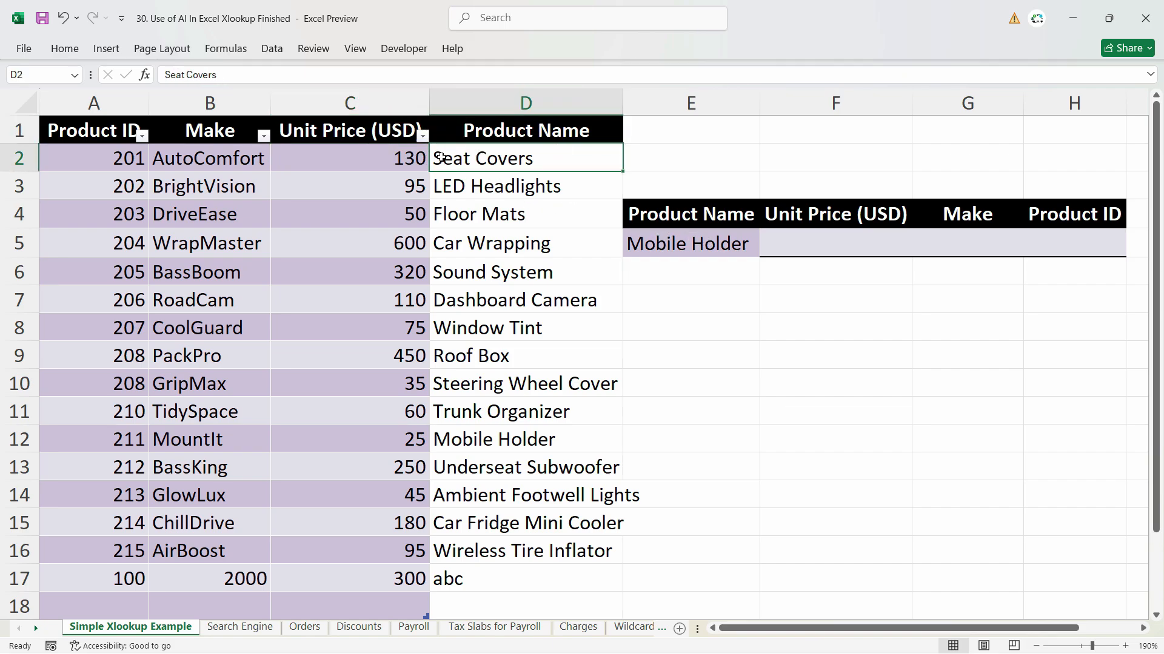
Enter =XLOOKUP(Namelookup,D:D,C:C,"Not Found",0) in F5 to return the unit price for the product name in E5.
{"action": "left_click", "coordinate": [790, 244]}
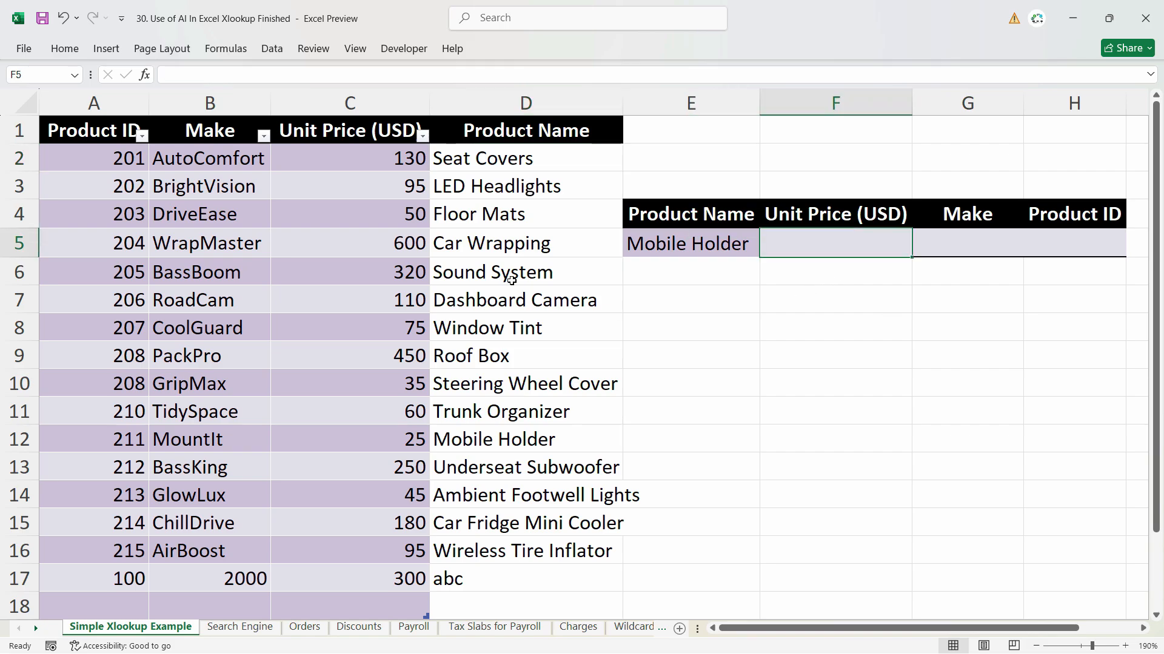
{"action": "type", "text": "=xl"}
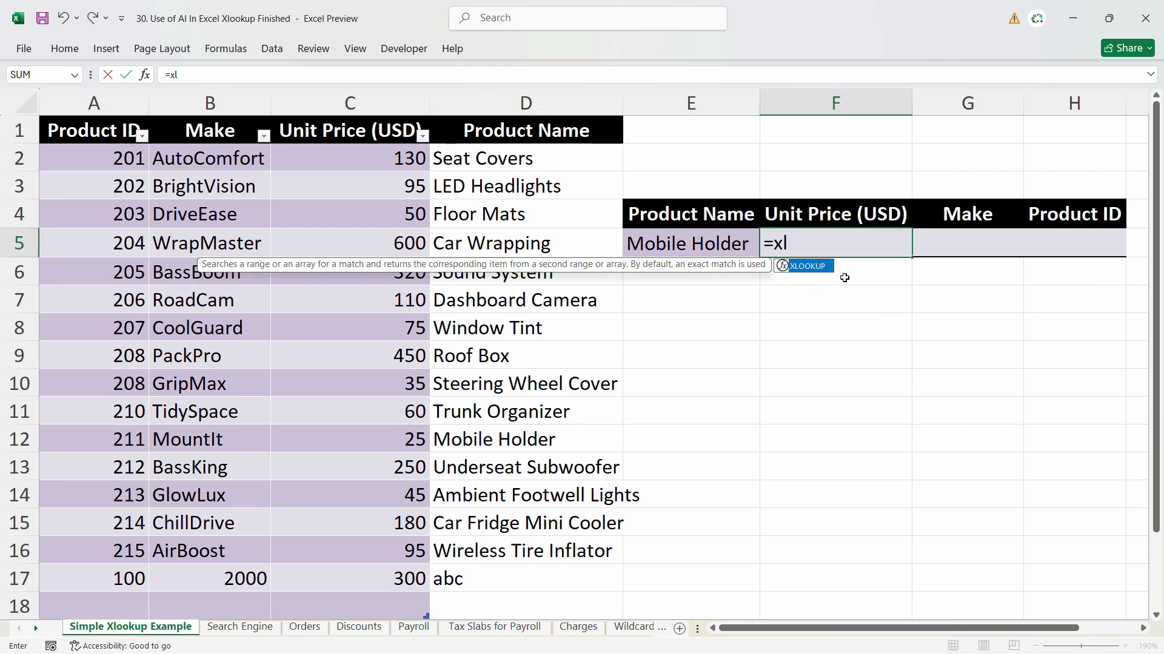
{"action": "key", "text": "Tab"}
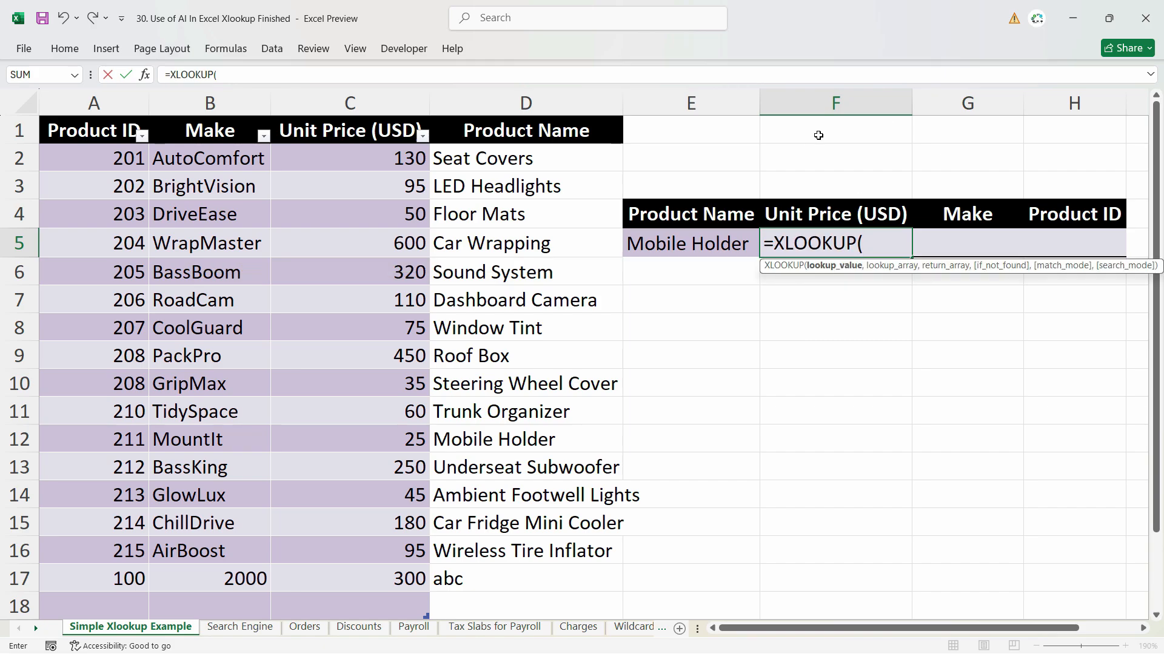
{"action": "left_click", "coordinate": [674, 253]}
{"action": "type", "text": ","}
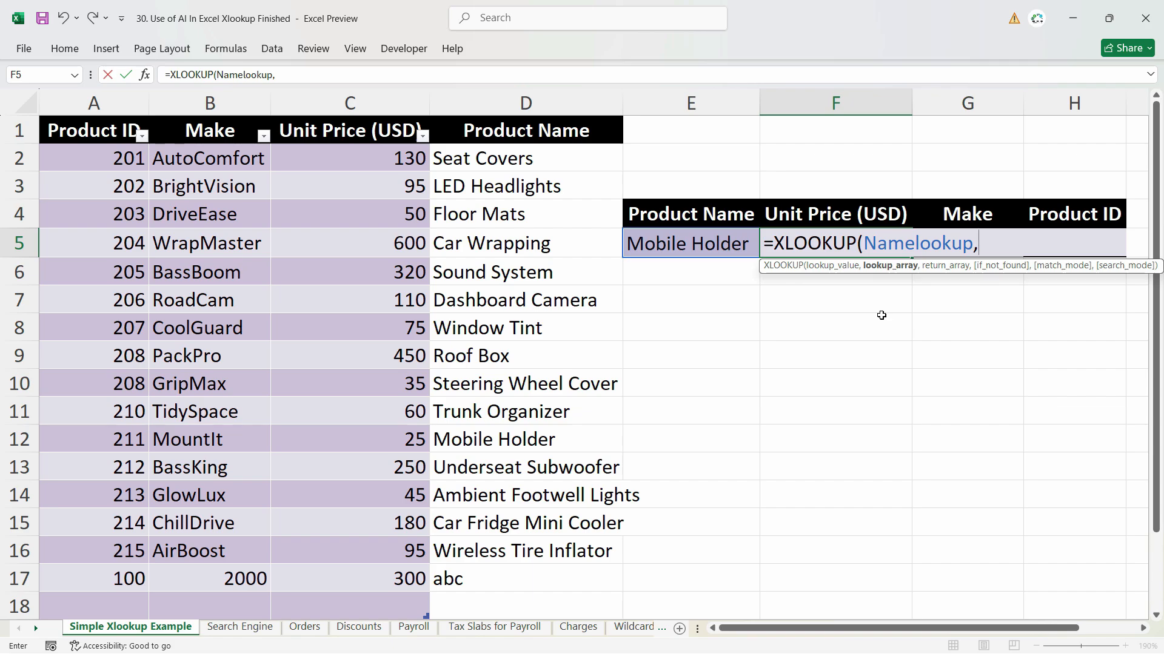
{"action": "type", "text": "D:D,"}
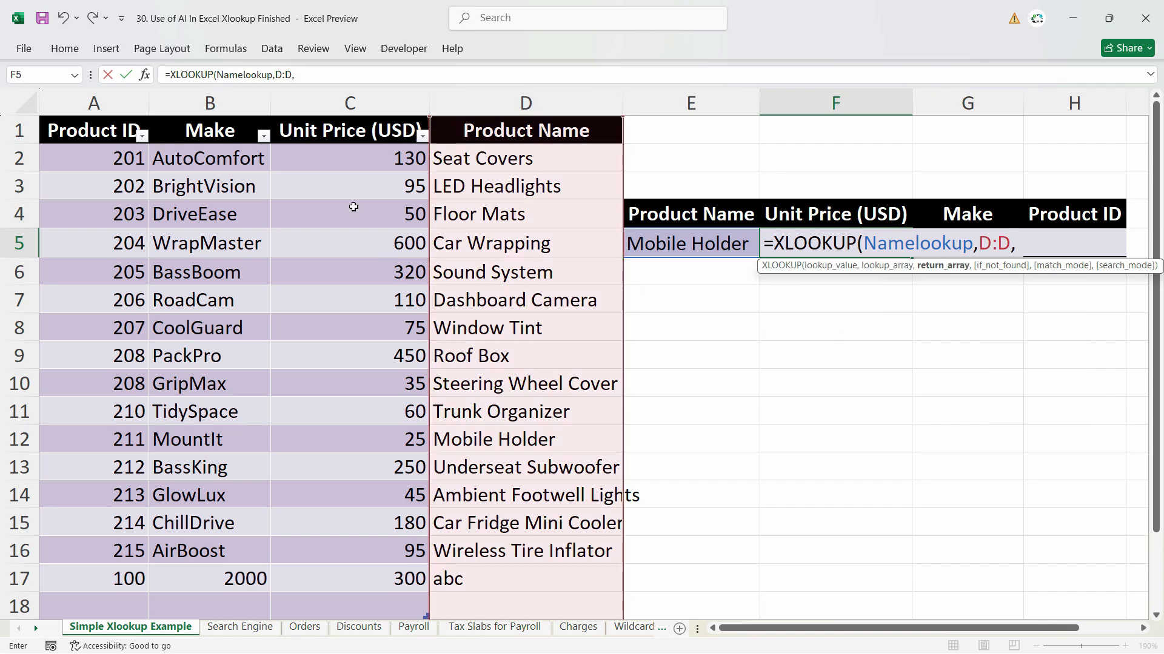
{"action": "type", "text": "C:C,"}
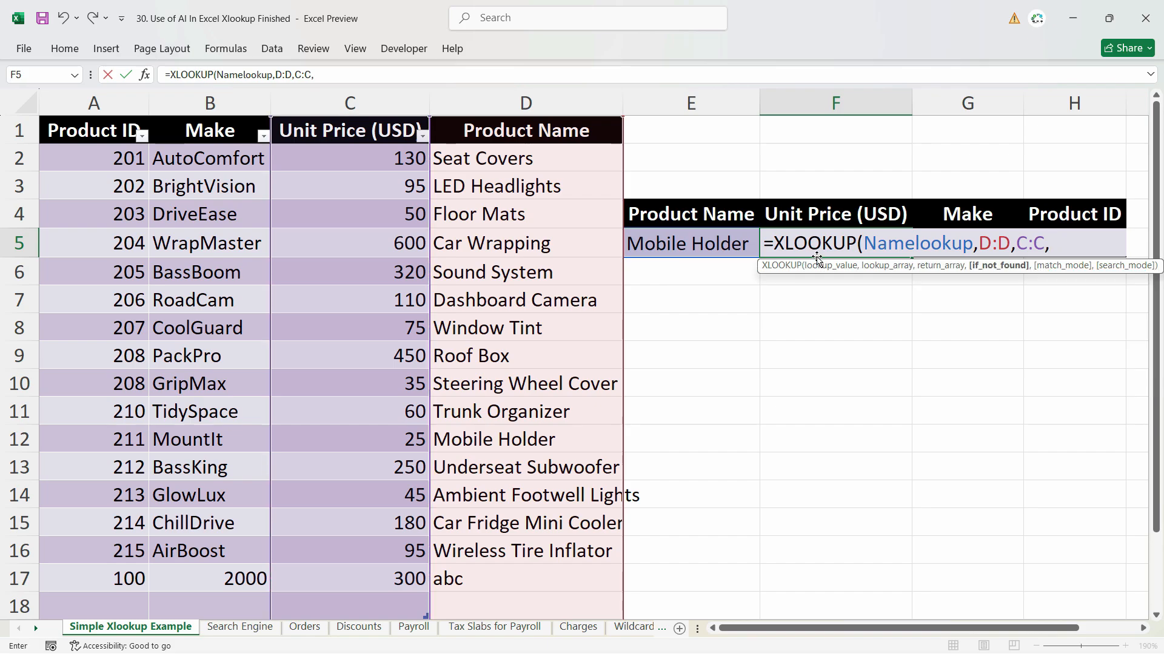
{"action": "type", "text": "\"Not Found\""}
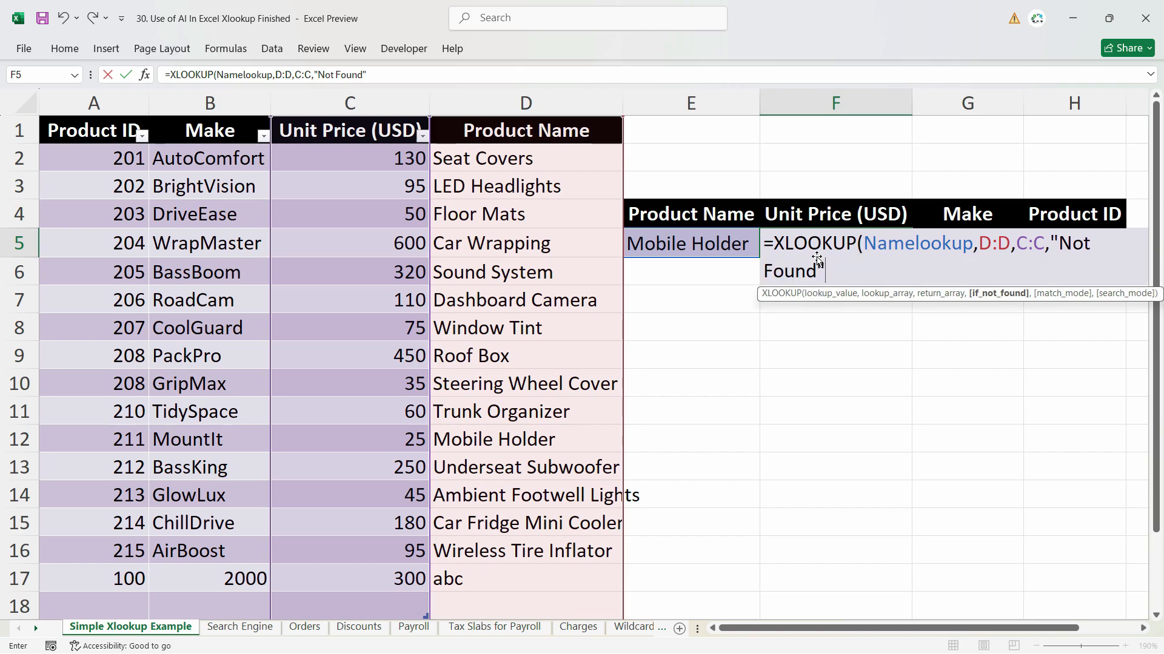
{"action": "type", "text": ",0"}
{"action": "key", "text": "Return"}
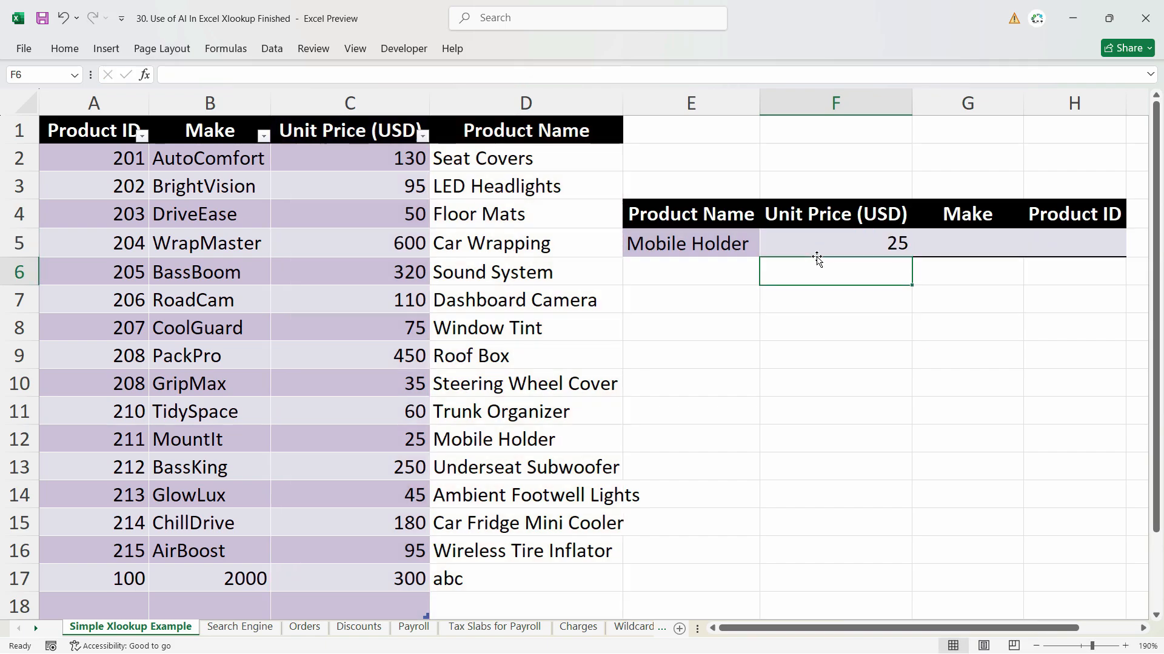
Choose Seat Covers as the product in E5 and compare the price returned in F5 with its row in the product table.
{"action": "left_click", "coordinate": [819, 249]}
{"action": "left_click", "coordinate": [727, 245]}
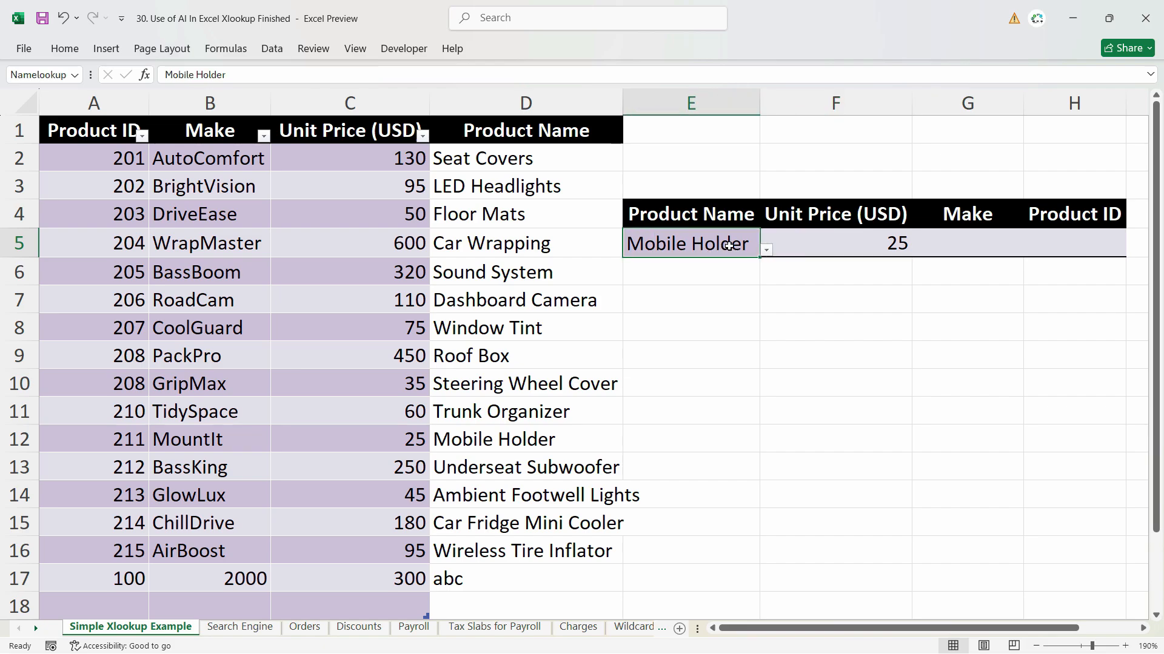
{"action": "left_click", "coordinate": [766, 250]}
{"action": "left_click", "coordinate": [667, 261]}
{"action": "left_click", "coordinate": [475, 169]}
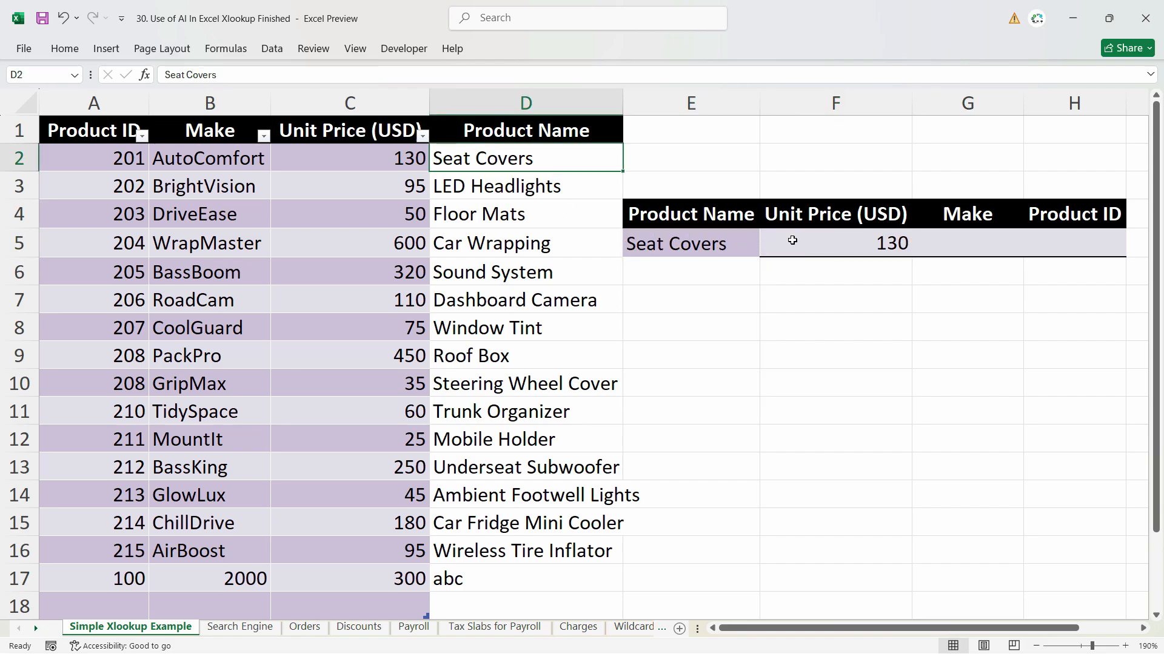
{"action": "left_click", "coordinate": [893, 242]}
{"action": "left_click", "coordinate": [388, 160]}
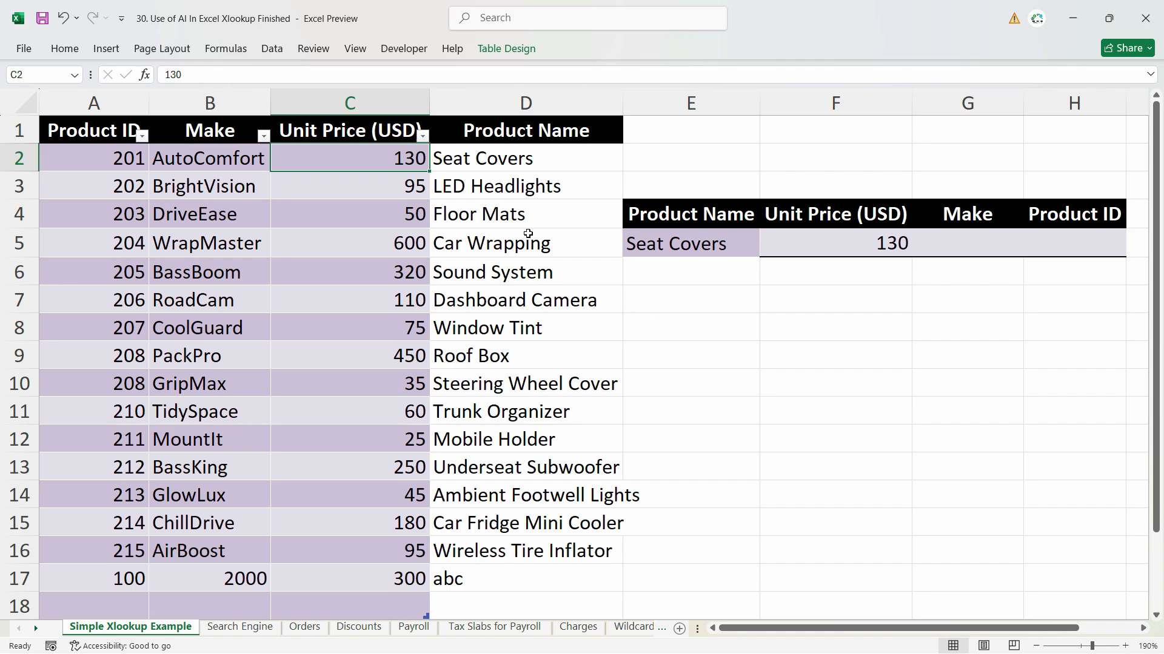
Clear the product name in E5 and try to enter the unlisted product ddd.
{"action": "left_click", "coordinate": [691, 244]}
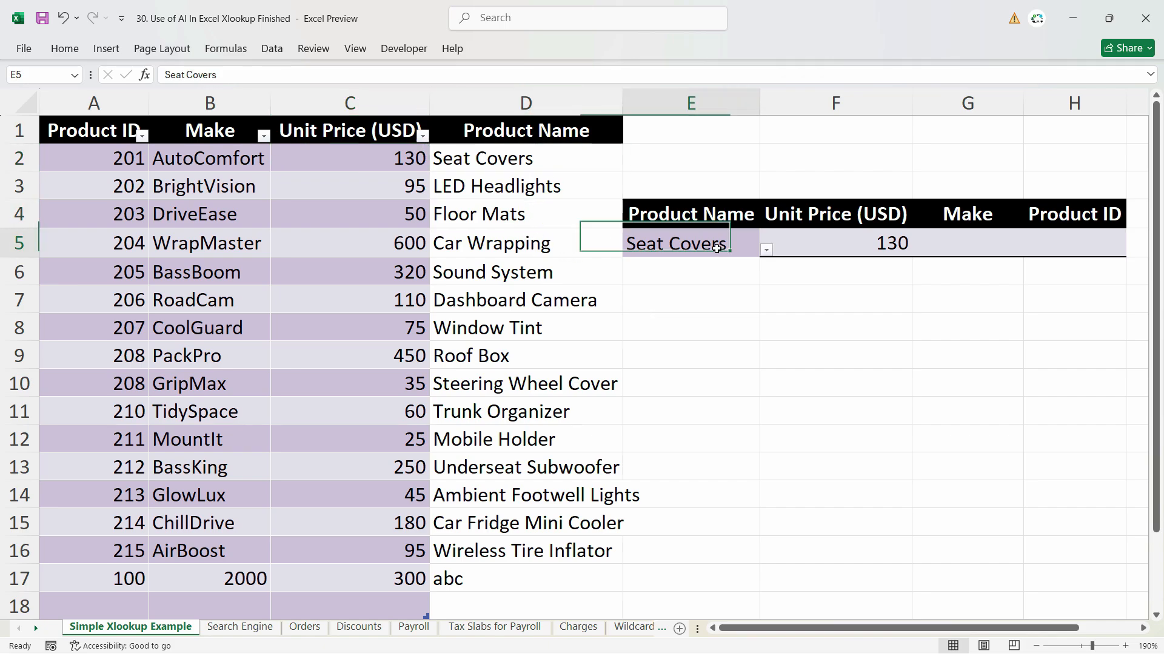
{"action": "key", "text": "Delete"}
{"action": "left_click", "coordinate": [812, 352]}
{"action": "left_click", "coordinate": [743, 249]}
{"action": "left_click", "coordinate": [766, 250]}
{"action": "left_click", "coordinate": [709, 248]}
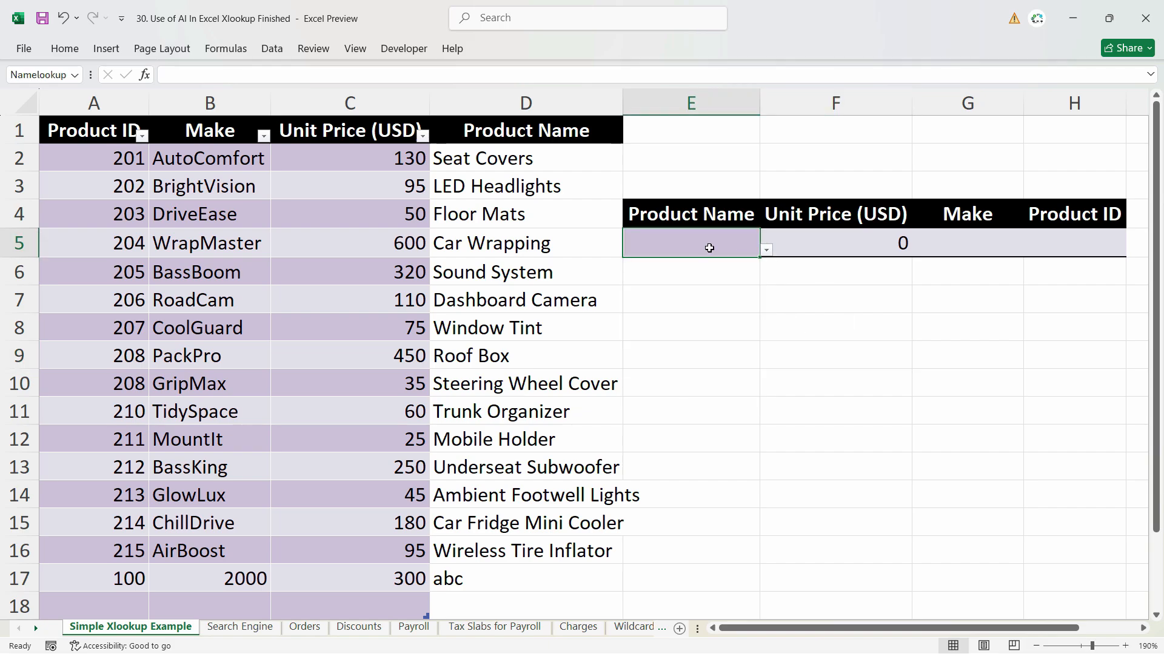
{"action": "type", "text": "ddd"}
{"action": "key", "text": "Return"}
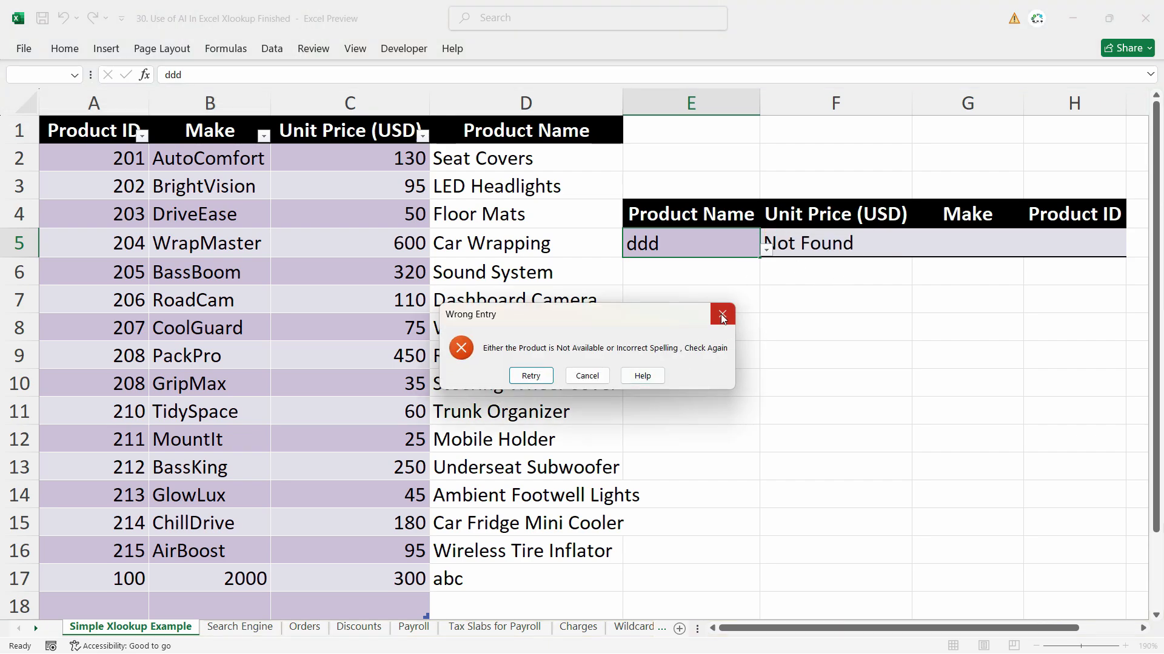
{"action": "left_click", "coordinate": [721, 315]}
Look through the product choices for E5 and try to enter the unlisted name "new produc".
{"action": "left_click", "coordinate": [765, 254]}
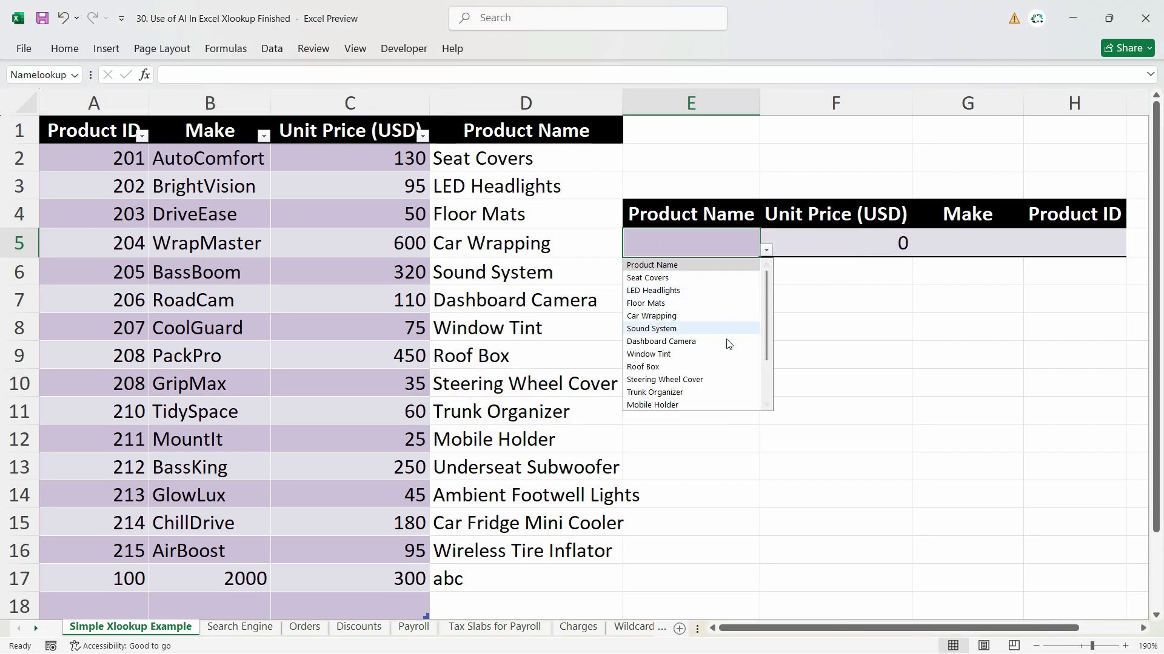
{"action": "scroll", "coordinate": [699, 410], "scroll_direction": "down", "scroll_amount": 3}
{"action": "scroll", "coordinate": [702, 358], "scroll_direction": "up", "scroll_amount": 3}
{"action": "type", "text": "ne"}
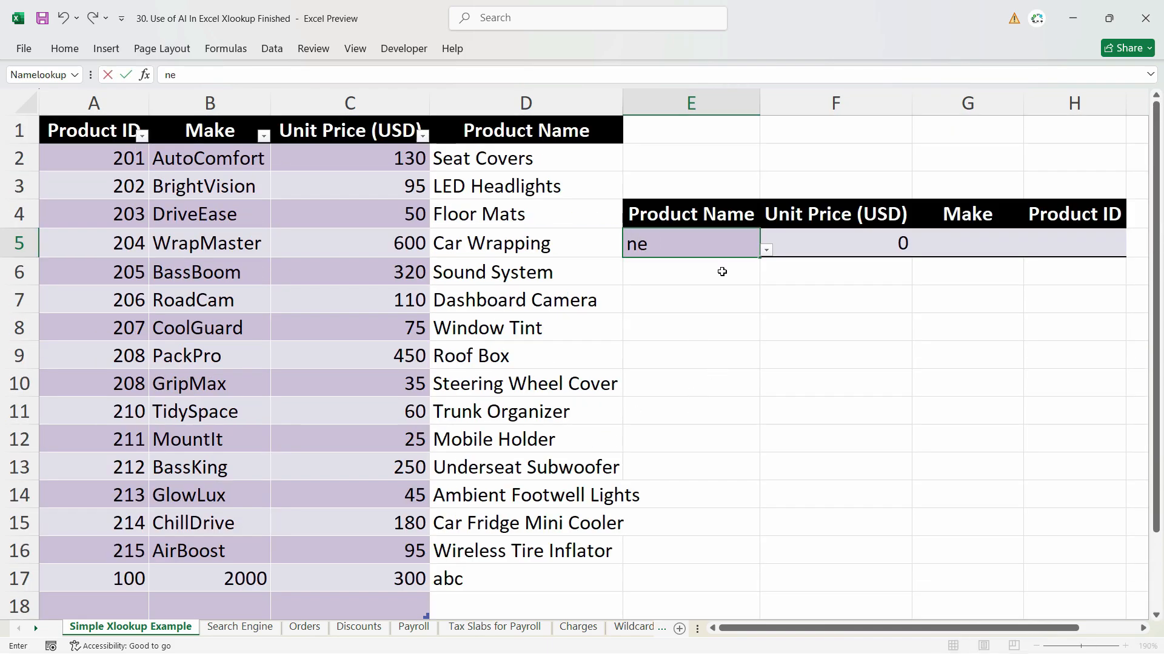
{"action": "type", "text": "w produc"}
{"action": "key", "text": "Return"}
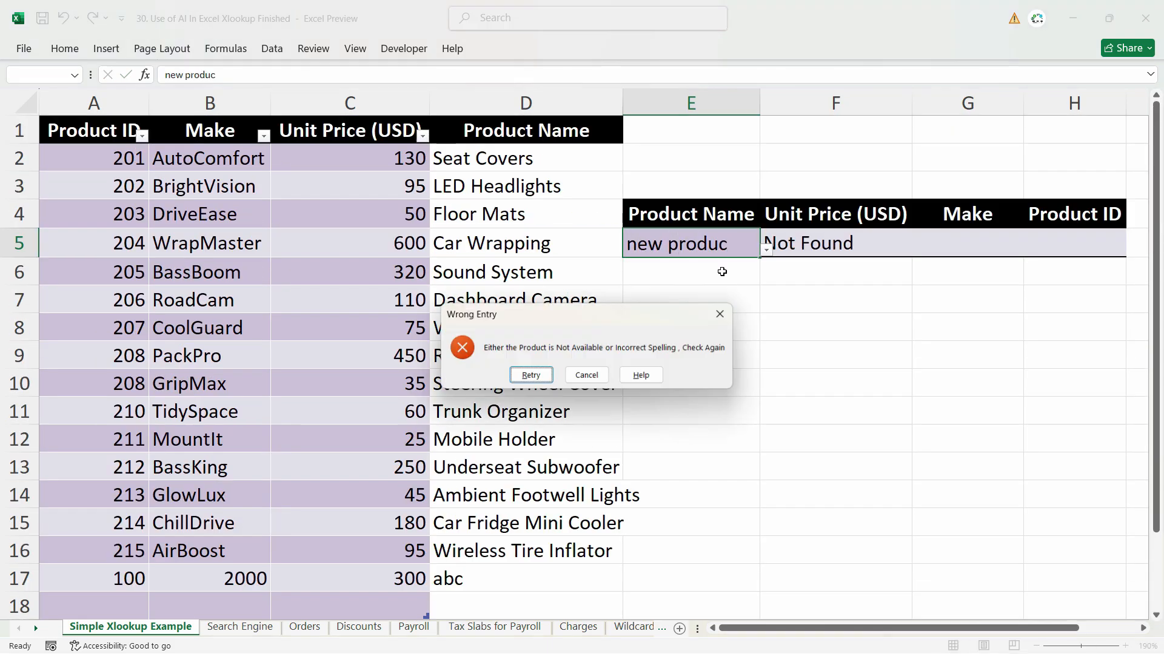
{"action": "left_click", "coordinate": [721, 314]}
Review the arguments of the XLOOKUP formula in F5 without changing it.
{"action": "left_click", "coordinate": [830, 245]}
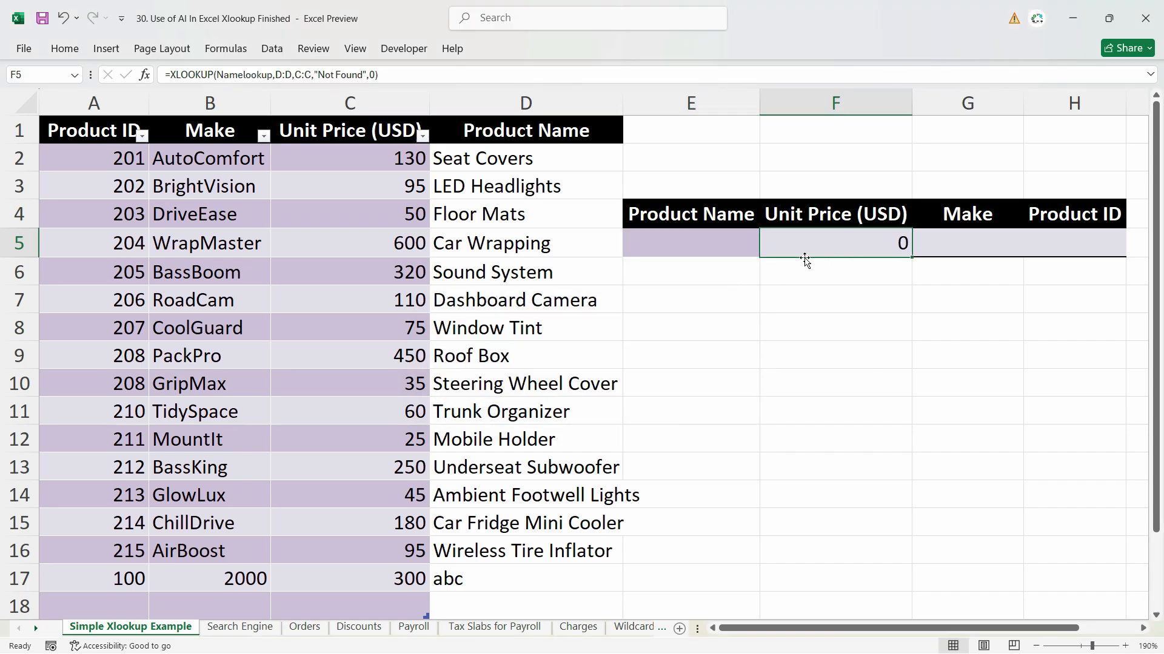
{"action": "double_click", "coordinate": [815, 252]}
{"action": "key", "text": "Escape"}
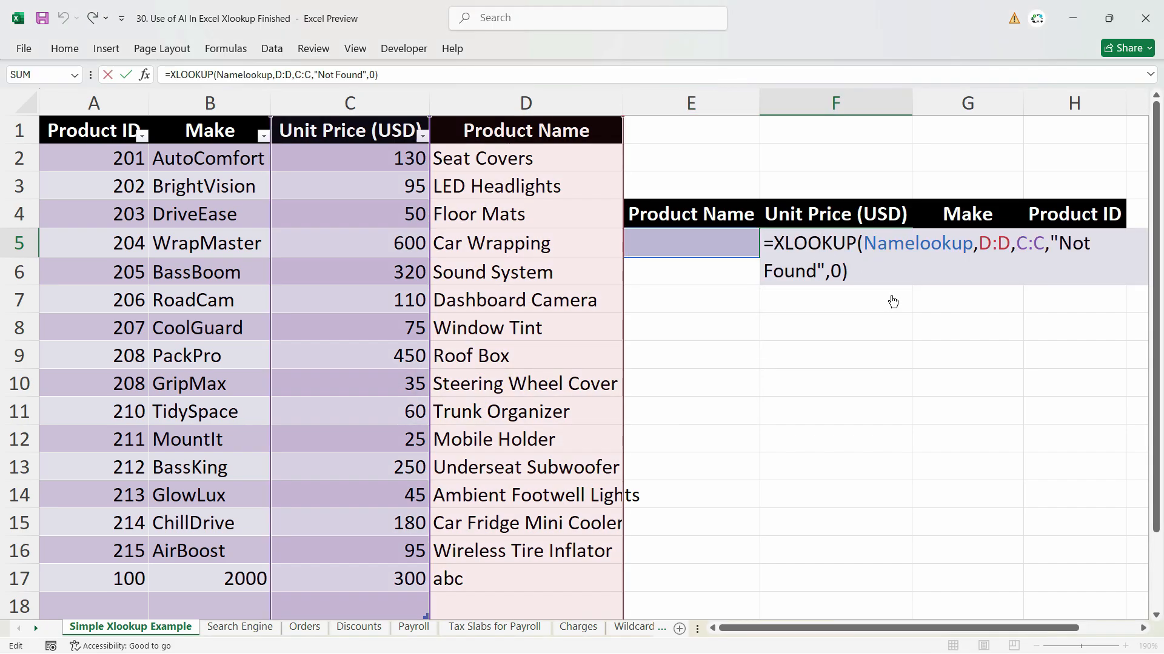
{"action": "key", "text": "Escape"}
Find Floor Mats in E5 with the partial name mats, select it, and check its returned price against the product table.
{"action": "key", "text": "Left"}
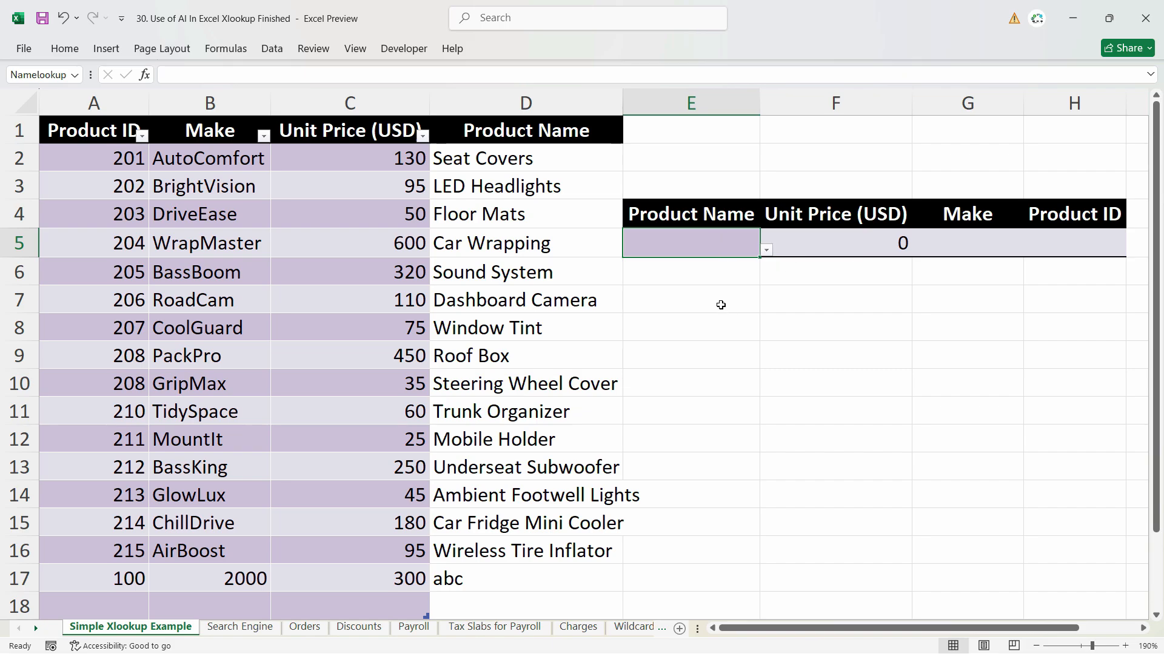
{"action": "type", "text": "mats"}
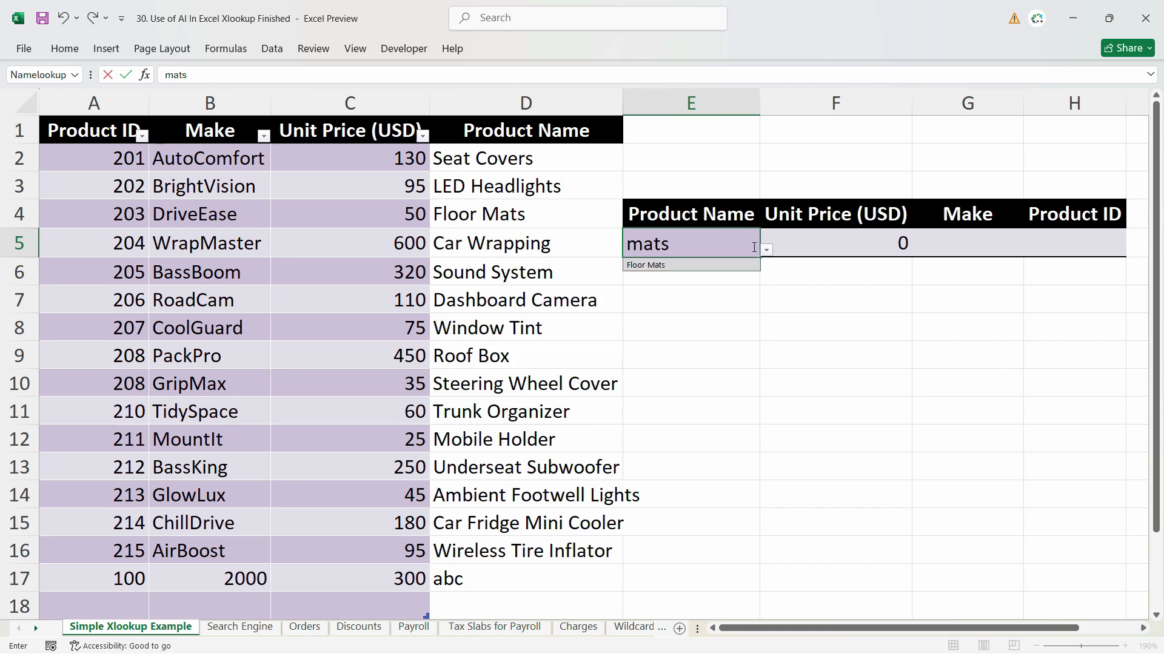
{"action": "left_click", "coordinate": [272, 49]}
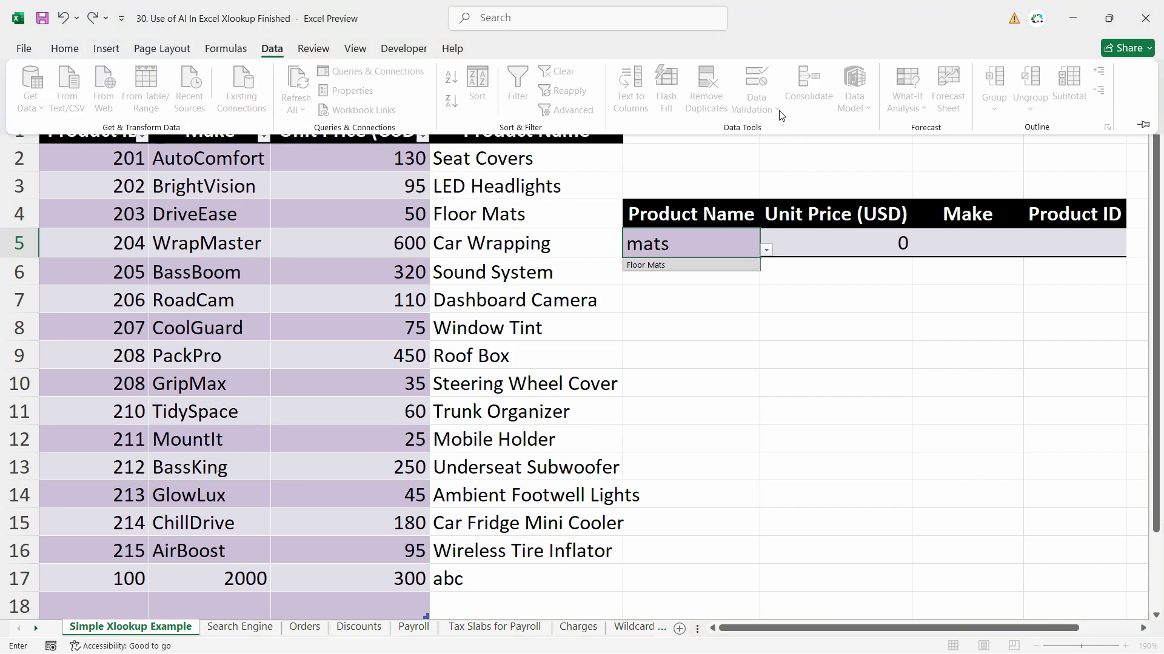
{"action": "left_click", "coordinate": [675, 249]}
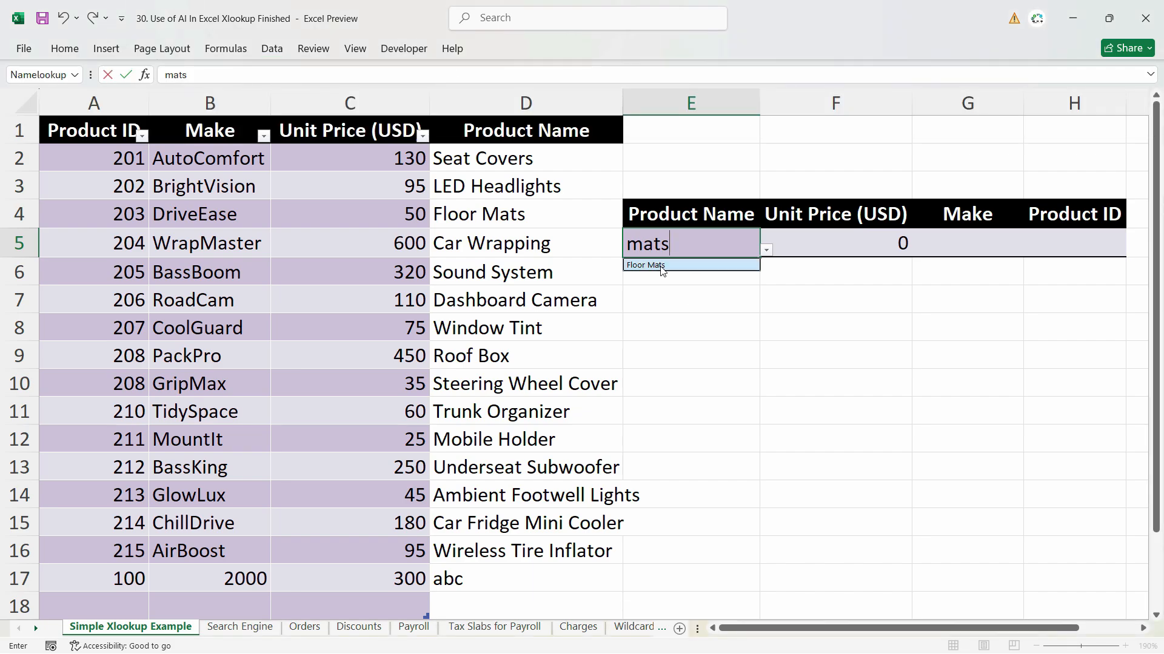
{"action": "left_click", "coordinate": [662, 266]}
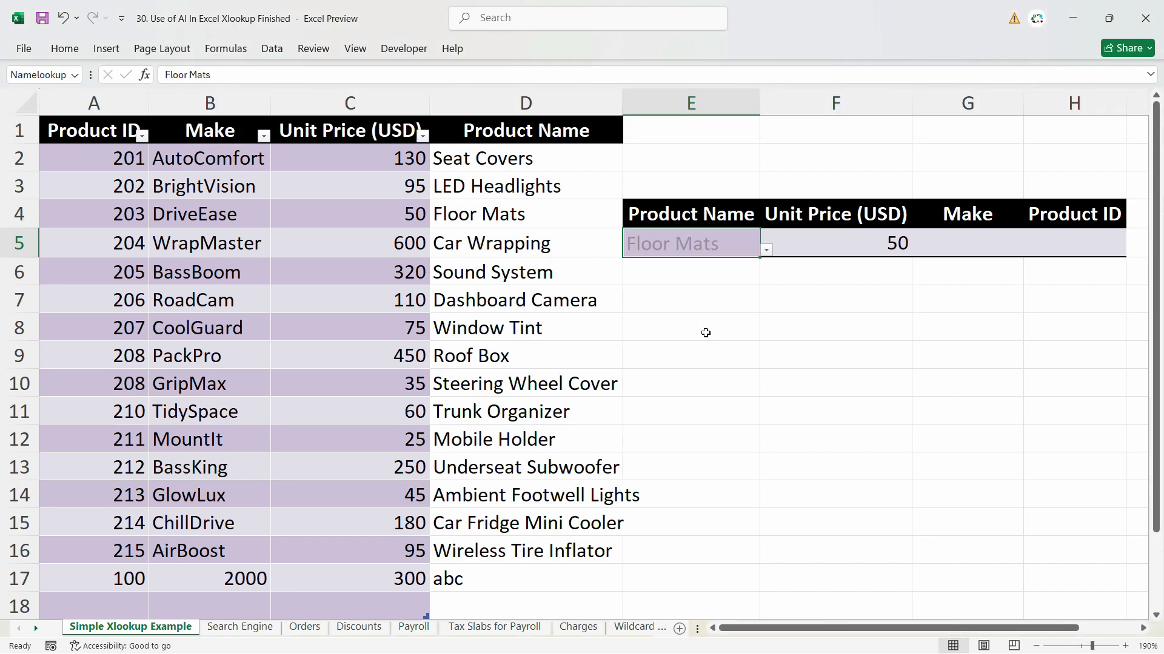
{"action": "left_click", "coordinate": [888, 244]}
{"action": "left_click", "coordinate": [465, 217]}
{"action": "left_click", "coordinate": [422, 223]}
{"action": "left_click", "coordinate": [697, 242]}
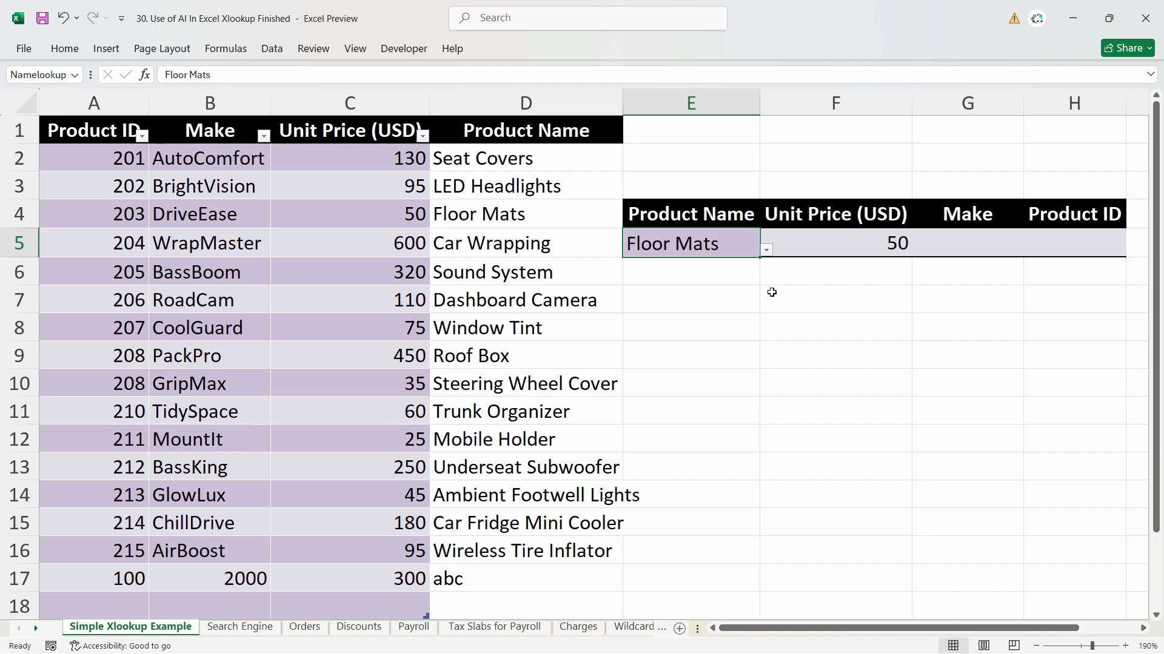
{"action": "left_click", "coordinate": [771, 293]}
{"action": "type", "text": "wrappin"}
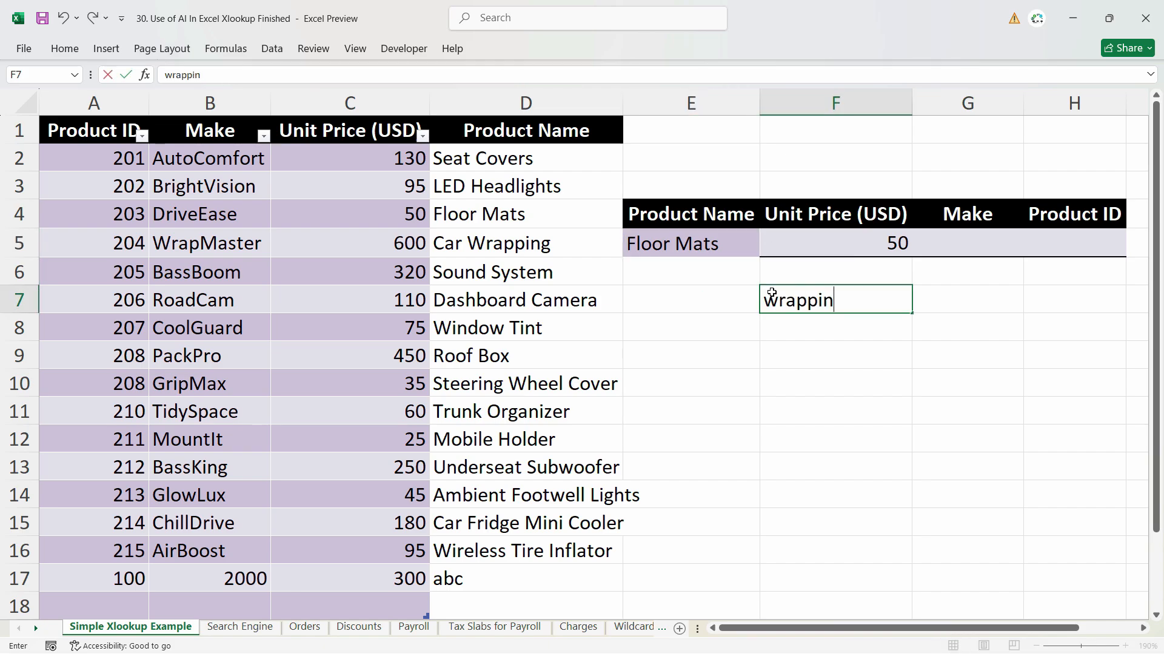
{"action": "key", "text": "Escape"}
Find Dashboard Camera in E5 with the partial name camera, select it, and check the unit price returned in F5.
{"action": "left_click", "coordinate": [672, 248]}
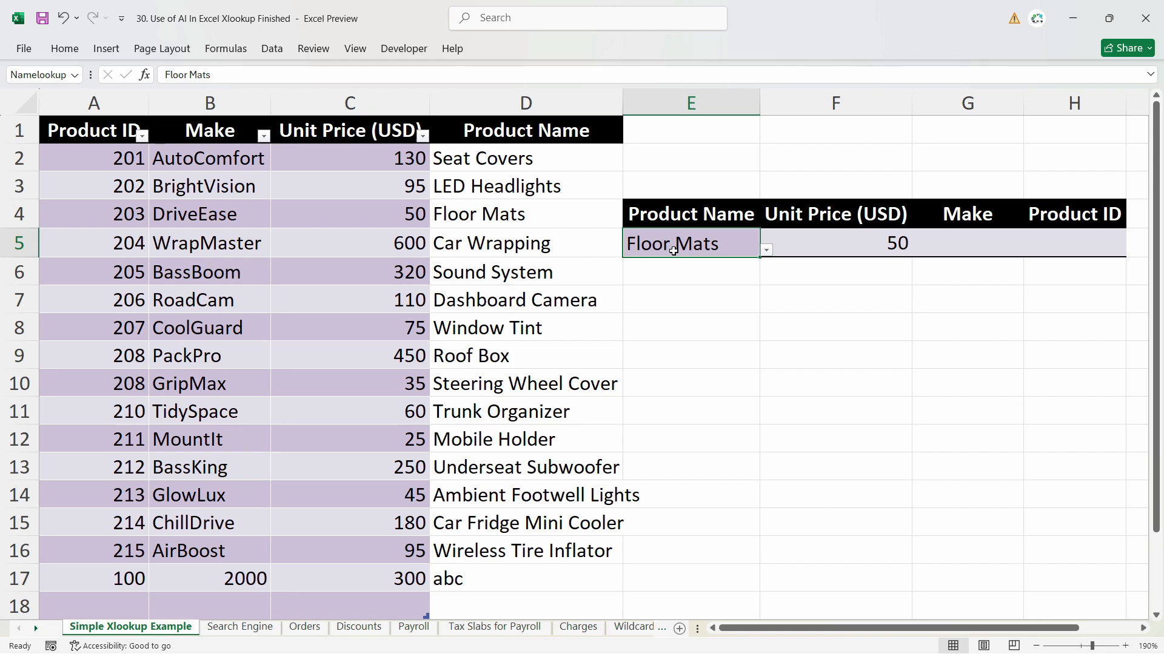
{"action": "type", "text": "camer"}
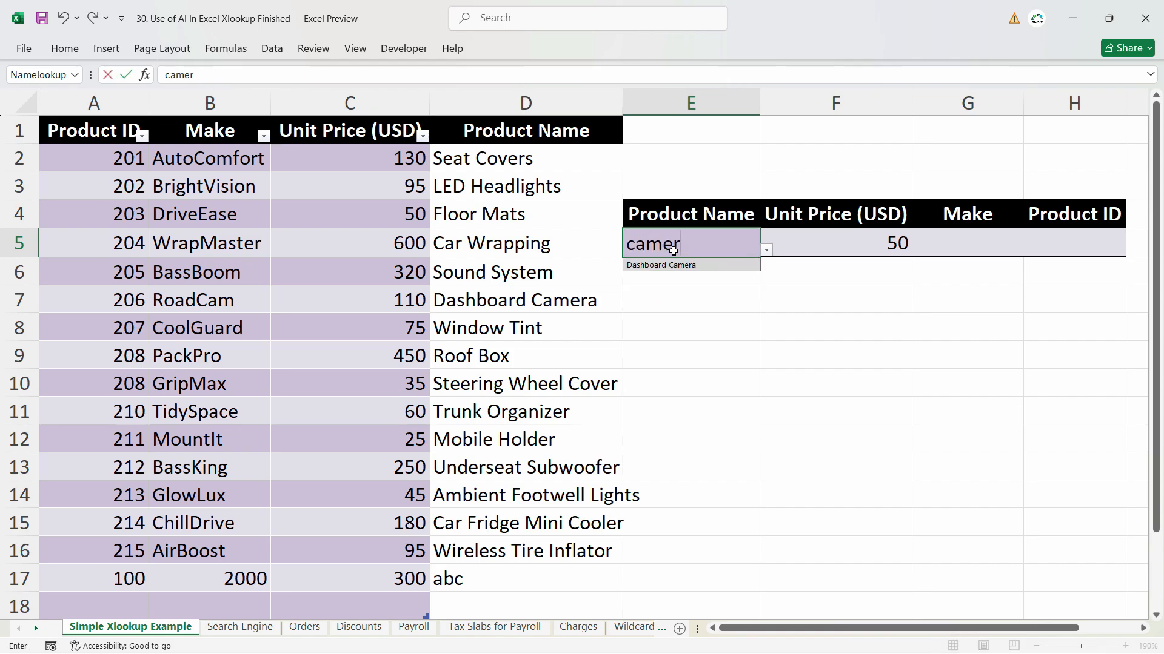
{"action": "type", "text": "a"}
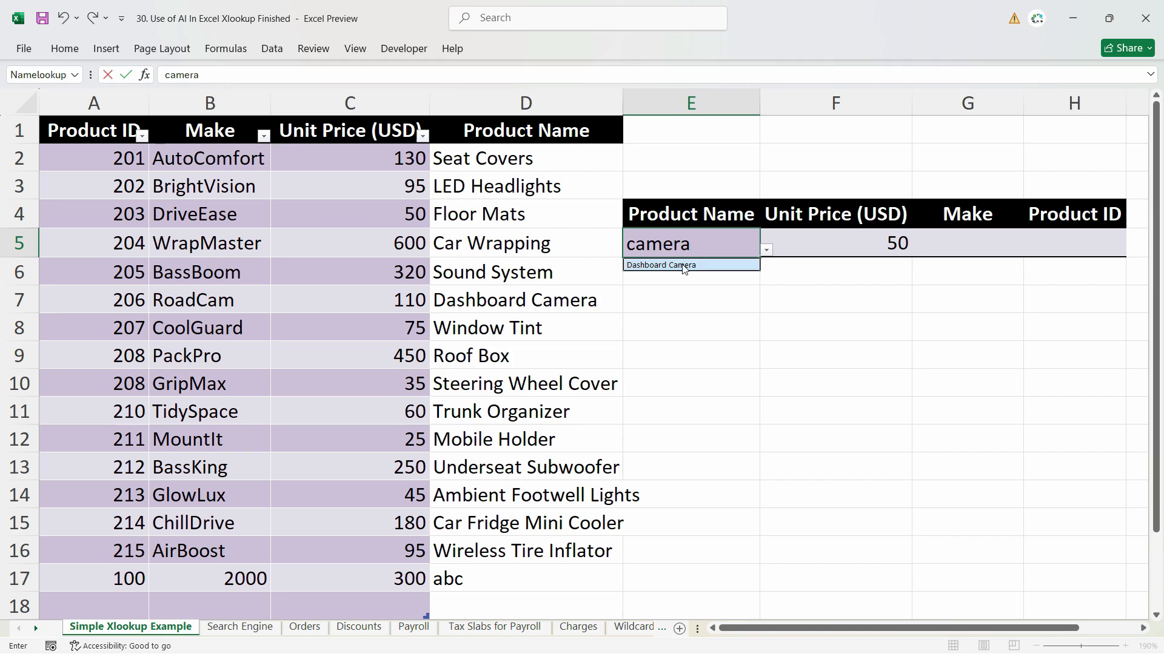
{"action": "left_click", "coordinate": [684, 265]}
{"action": "left_click", "coordinate": [860, 249]}
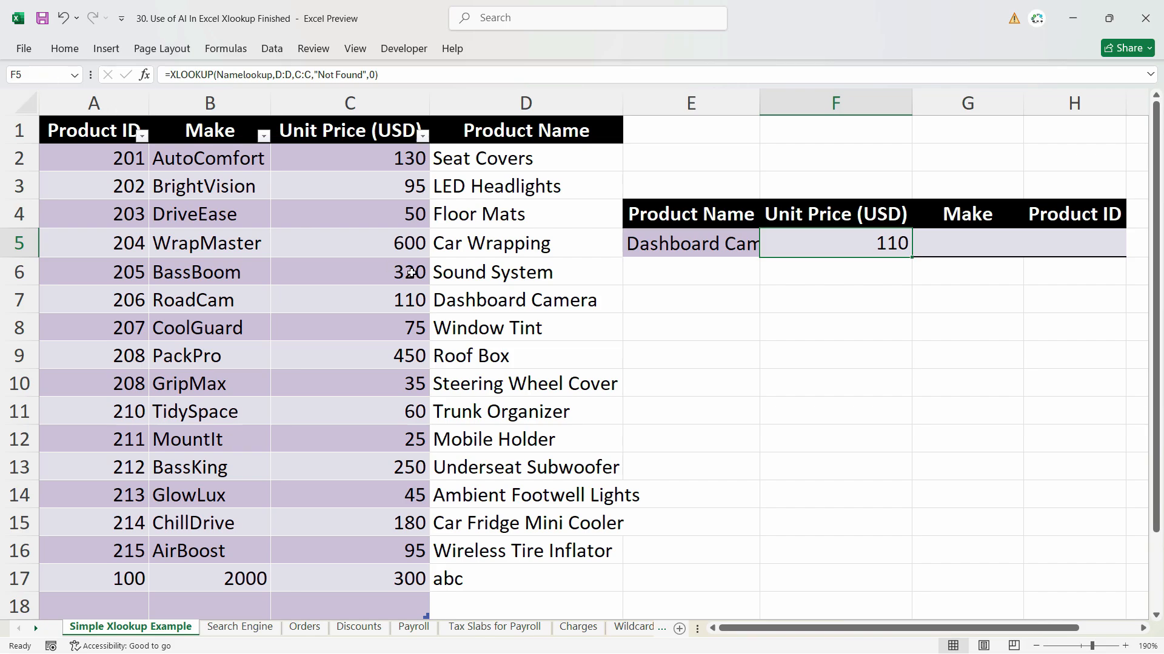
{"action": "left_click", "coordinate": [752, 242]}
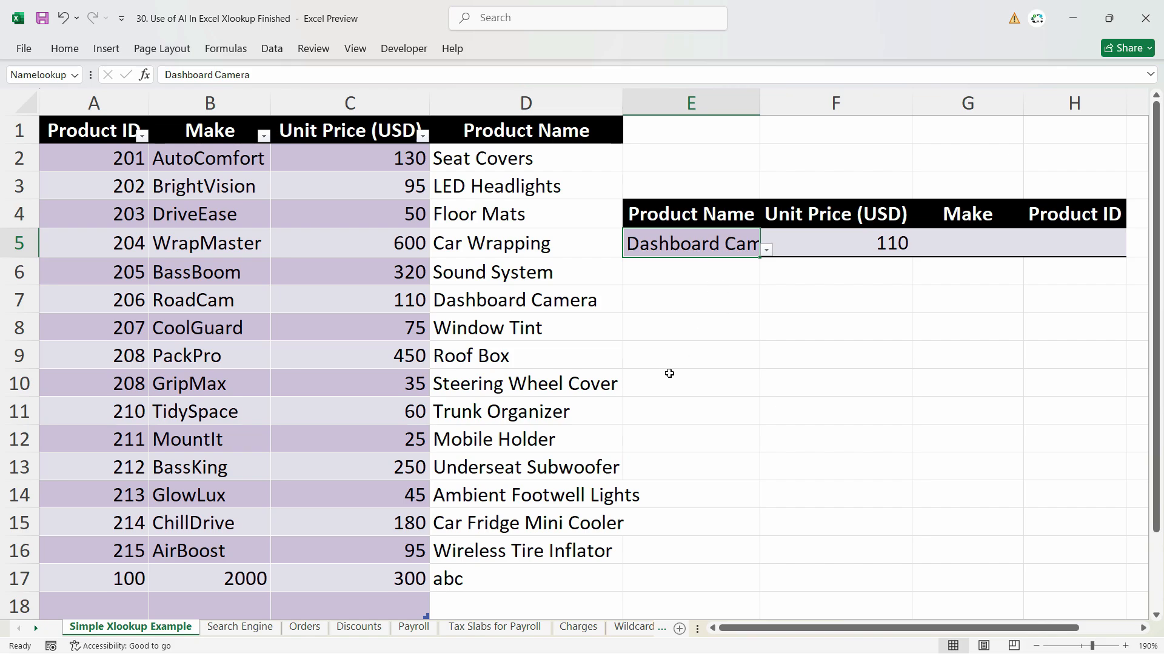
Remove the list data validation from the product name cell E5.
{"action": "left_click", "coordinate": [272, 50]}
{"action": "left_click", "coordinate": [765, 84]}
{"action": "left_click", "coordinate": [703, 292]}
{"action": "left_click", "coordinate": [664, 322]}
{"action": "left_click", "coordinate": [794, 443]}
{"action": "left_click", "coordinate": [705, 356]}
Replace the product name in E5 with the partial name Mats and check the XLOOKUP result in F5.
{"action": "left_click", "coordinate": [699, 248]}
{"action": "key", "text": "Delete"}
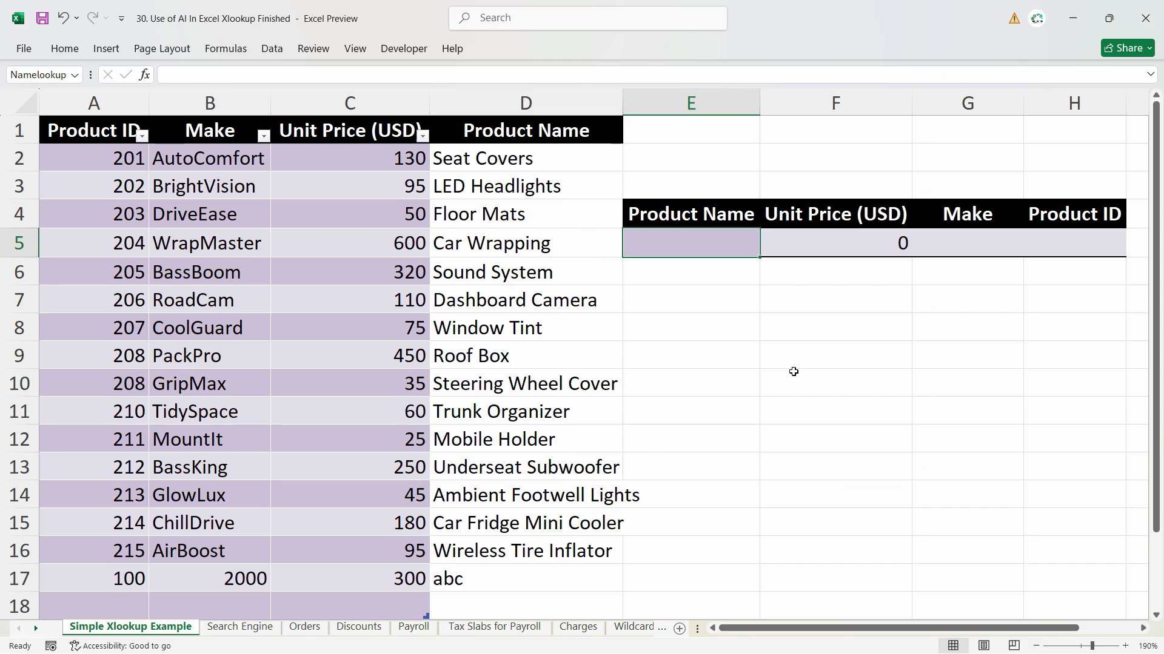
{"action": "type", "text": "Mats"}
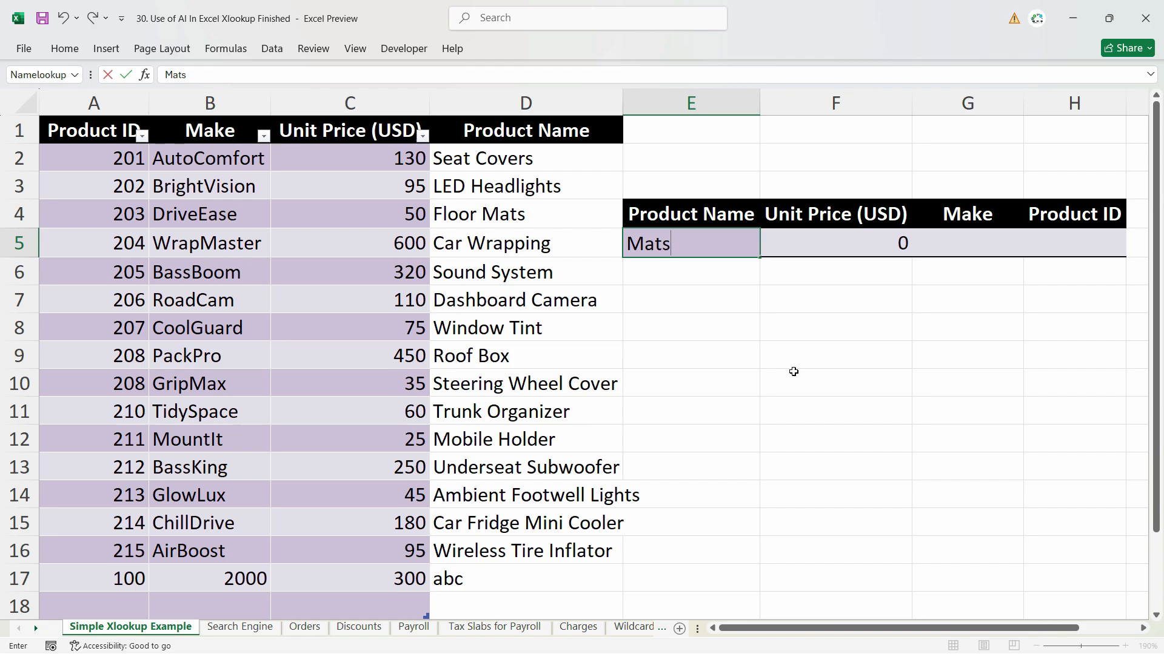
{"action": "key", "text": "Return"}
{"action": "left_click", "coordinate": [701, 244]}
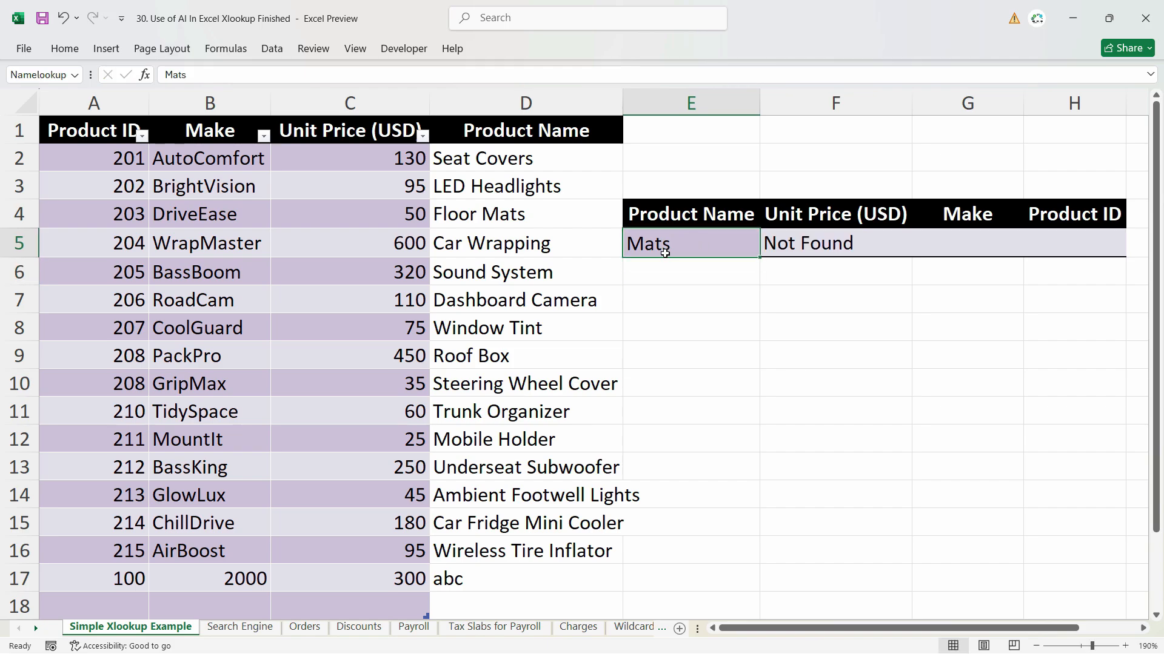
{"action": "left_click", "coordinate": [812, 244]}
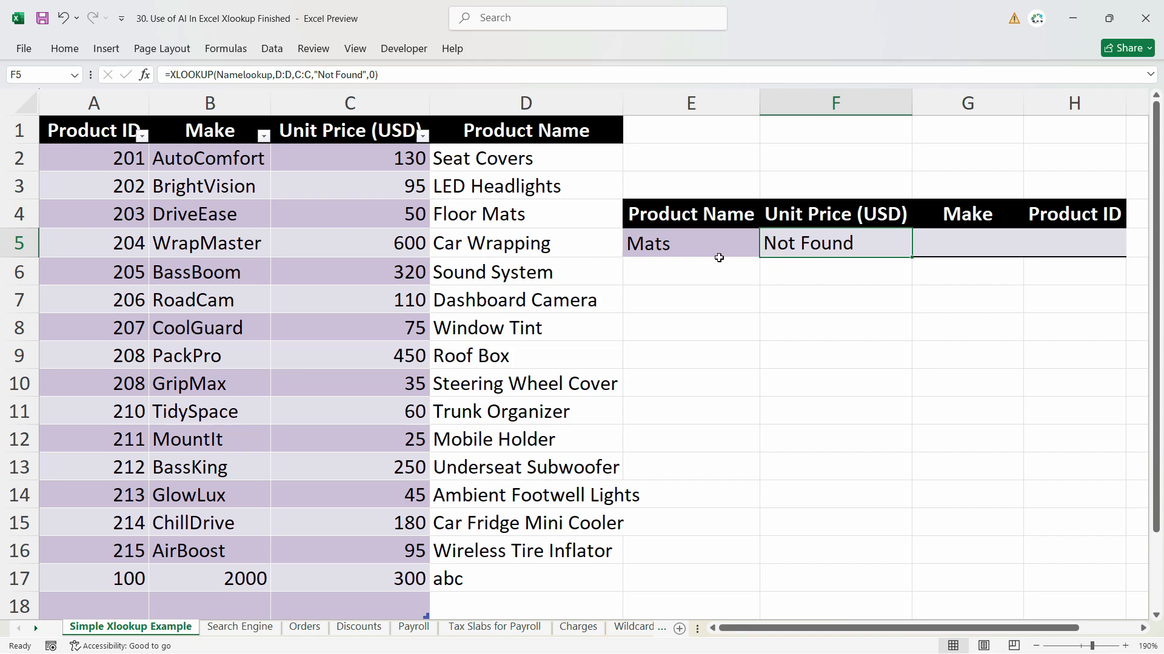
Examine the XLOOKUP formula in F5 and compare the partial name in E5 with the full names in the product name column.
{"action": "left_click", "coordinate": [702, 247]}
{"action": "left_click", "coordinate": [820, 242]}
{"action": "double_click", "coordinate": [847, 249]}
{"action": "left_click", "coordinate": [870, 244]}
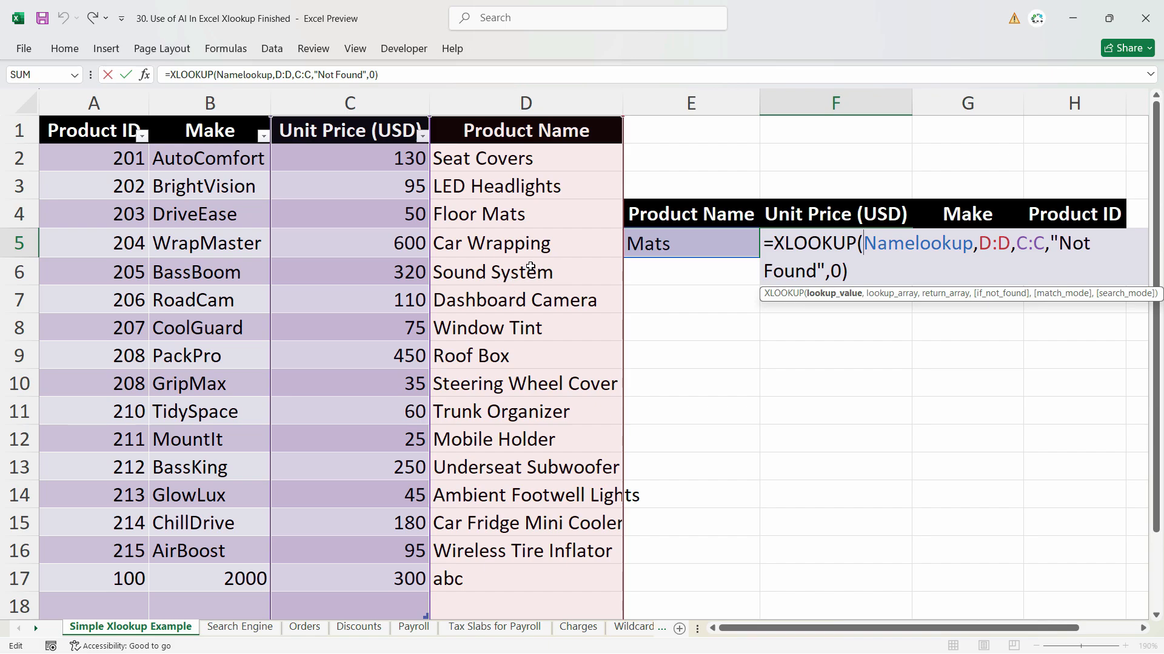
{"action": "key", "text": "Return"}
{"action": "left_click", "coordinate": [698, 238]}
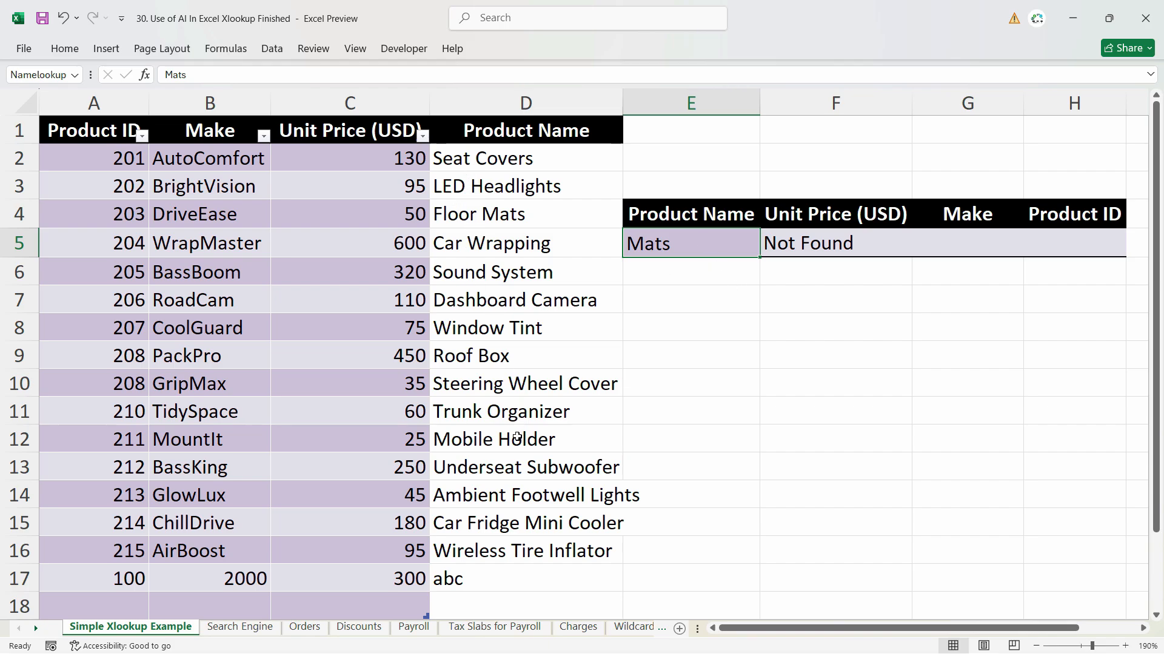
{"action": "left_click", "coordinate": [474, 393]}
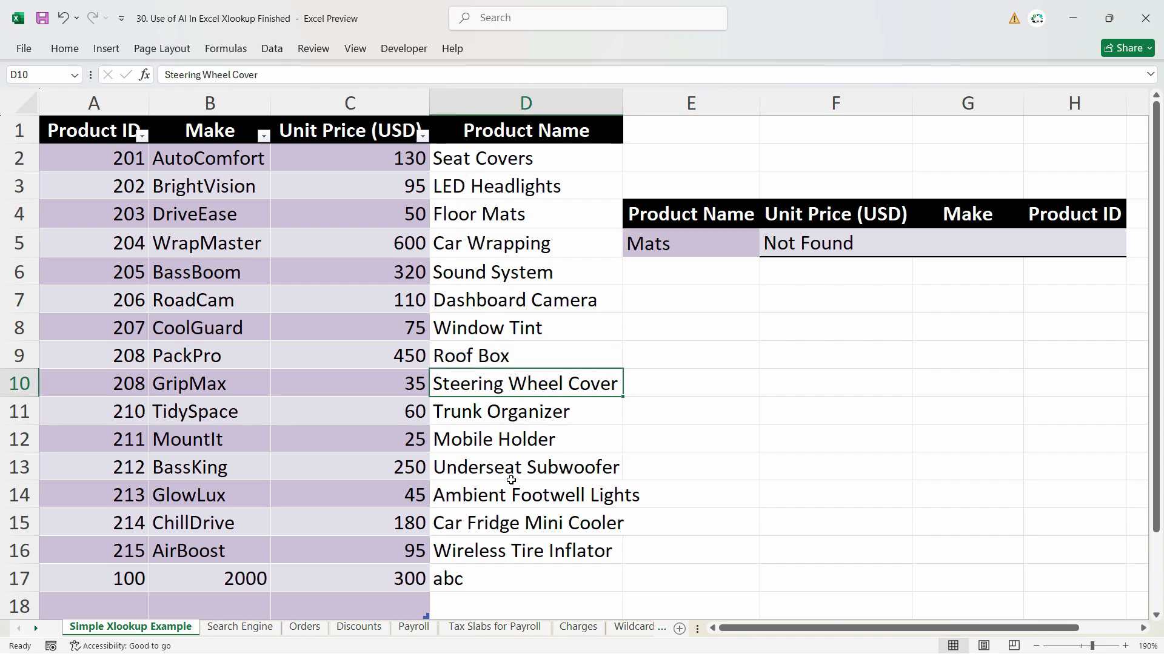
{"action": "left_click", "coordinate": [473, 504]}
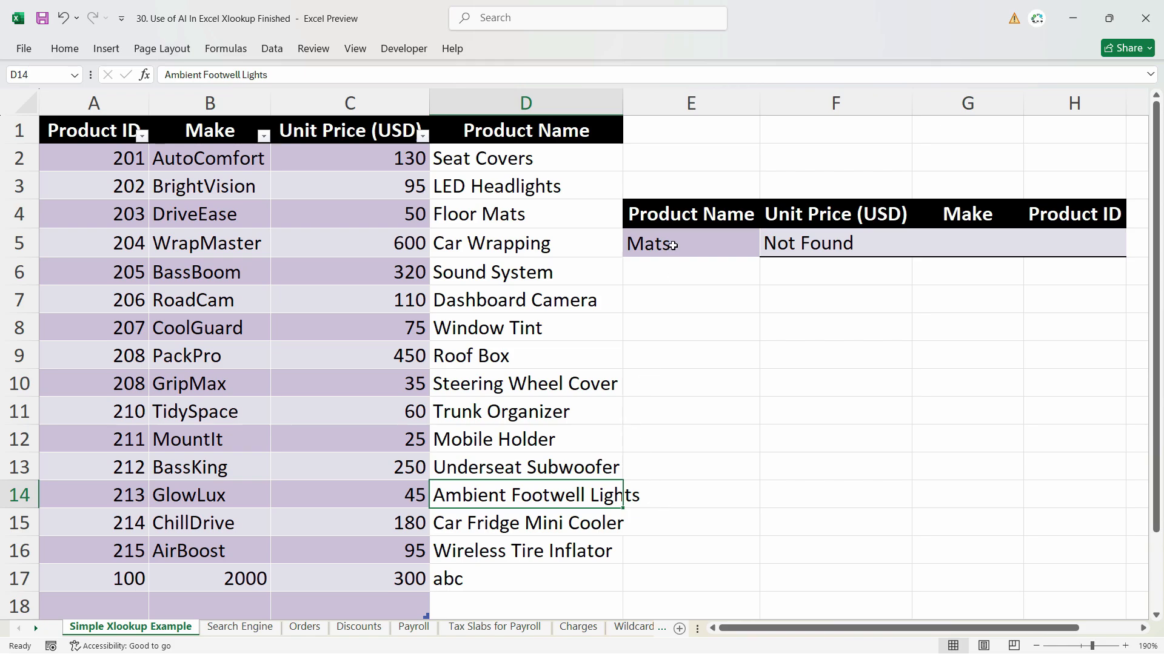
{"action": "left_click", "coordinate": [673, 245]}
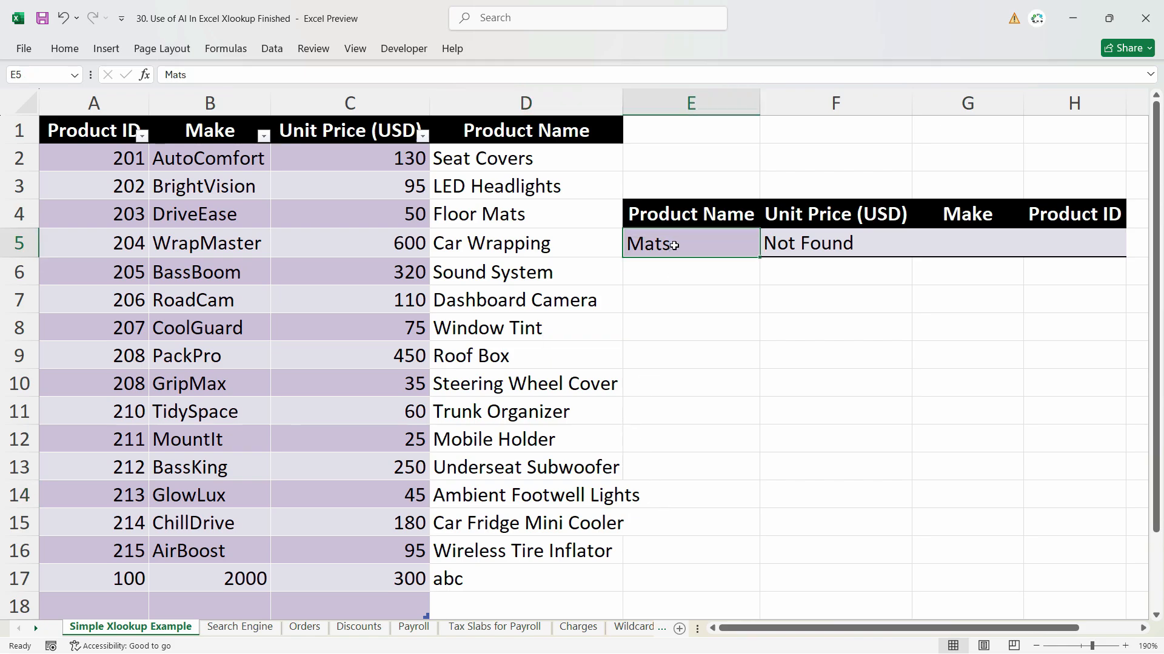
Wrap the lookup value of F5's XLOOKUP formula in wildcards so it reads "*"&Namelookup&"*".
{"action": "double_click", "coordinate": [821, 247]}
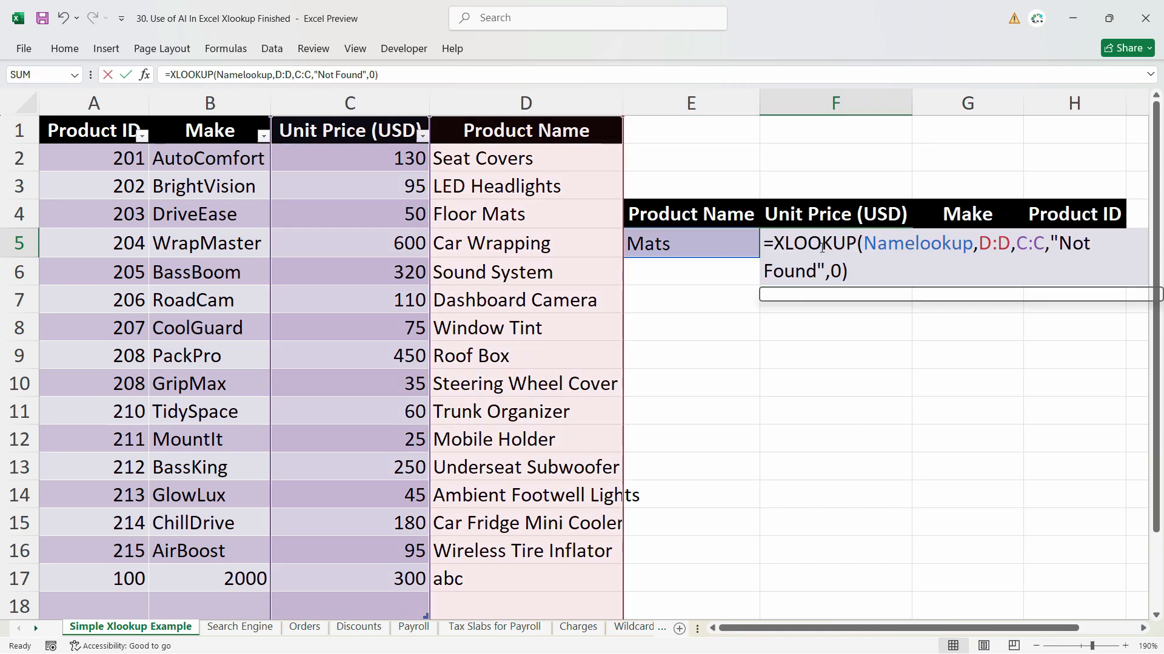
{"action": "left_click", "coordinate": [865, 244]}
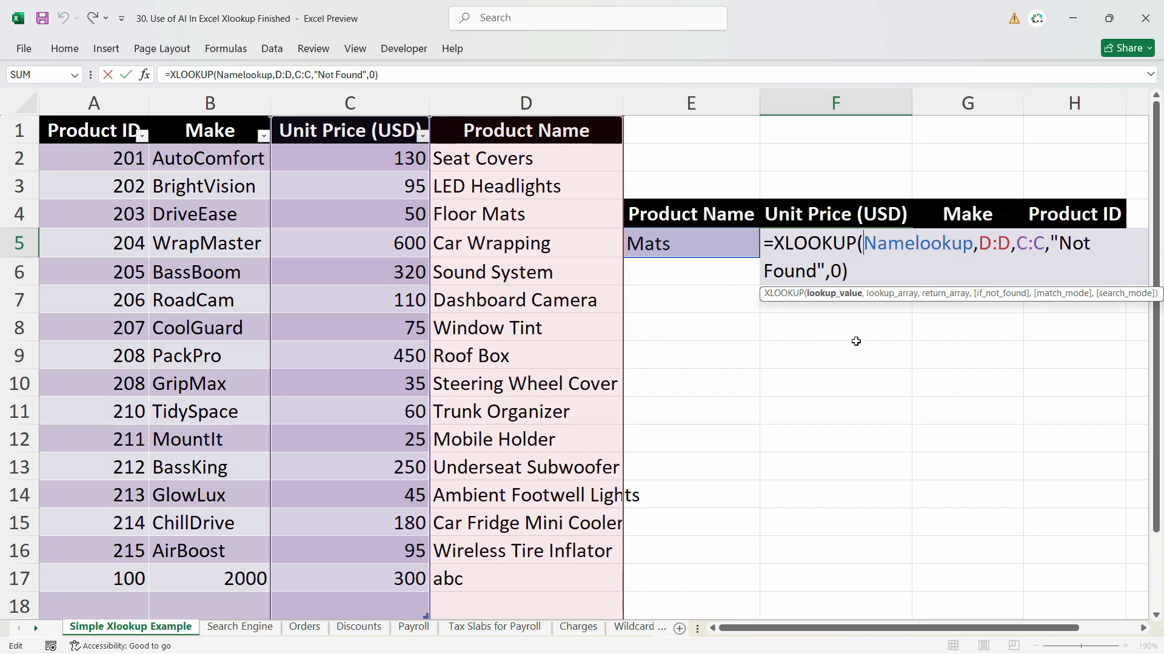
{"action": "type", "text": "\""}
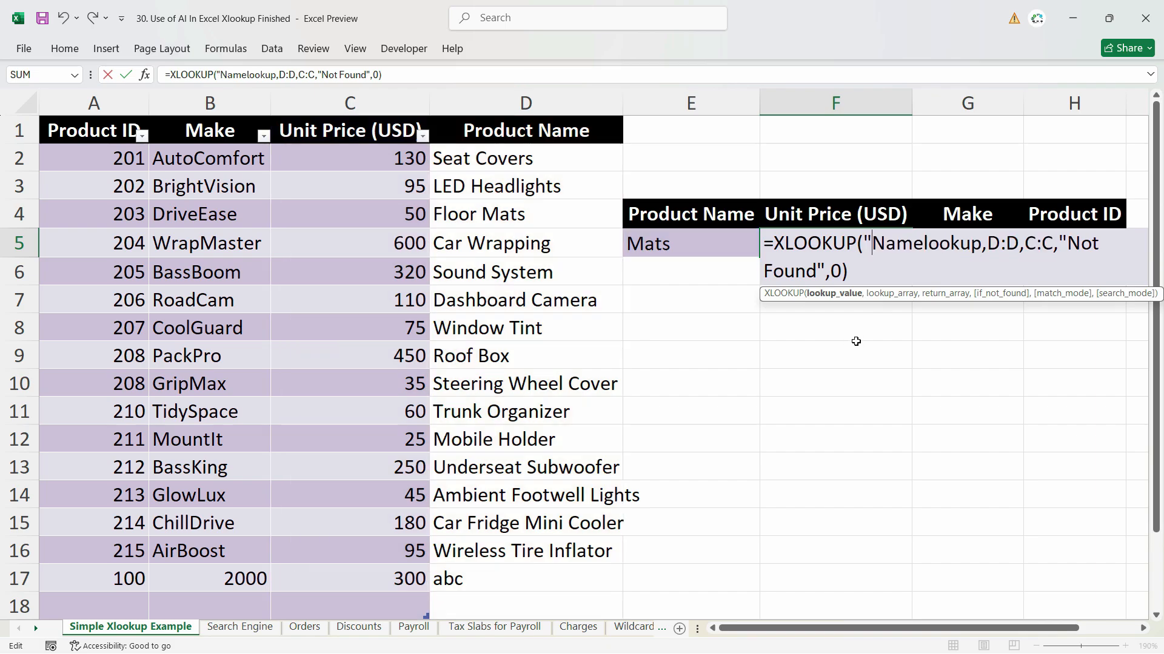
{"action": "type", "text": "*\""}
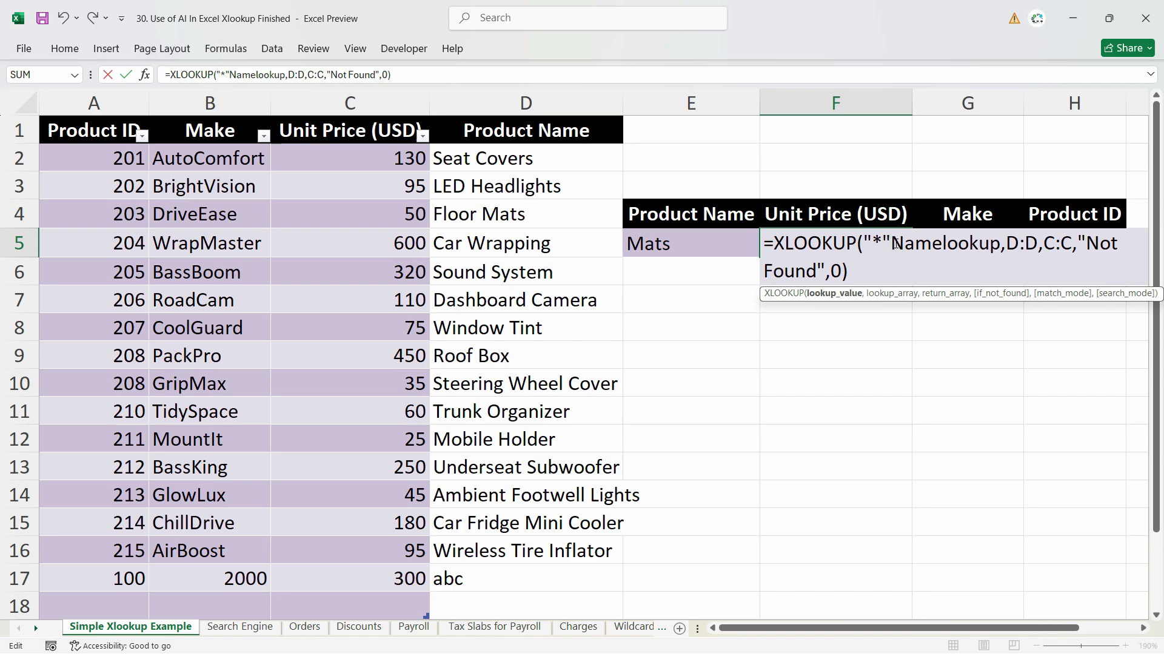
{"action": "type", "text": "&"}
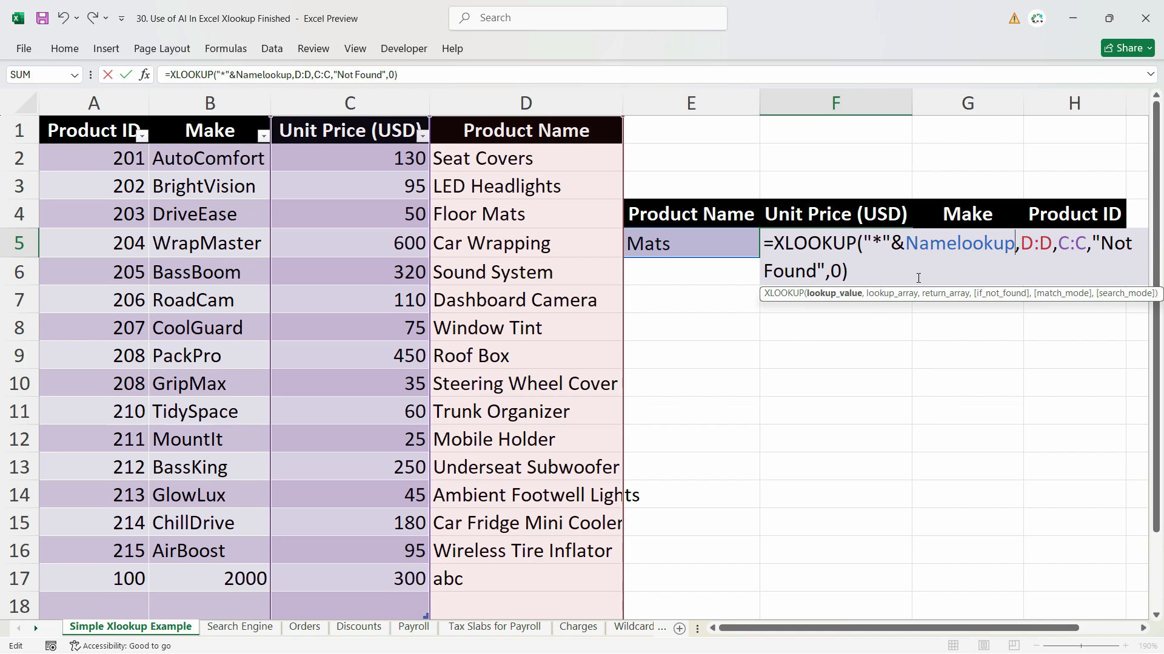
{"action": "type", "text": "&\"*"}
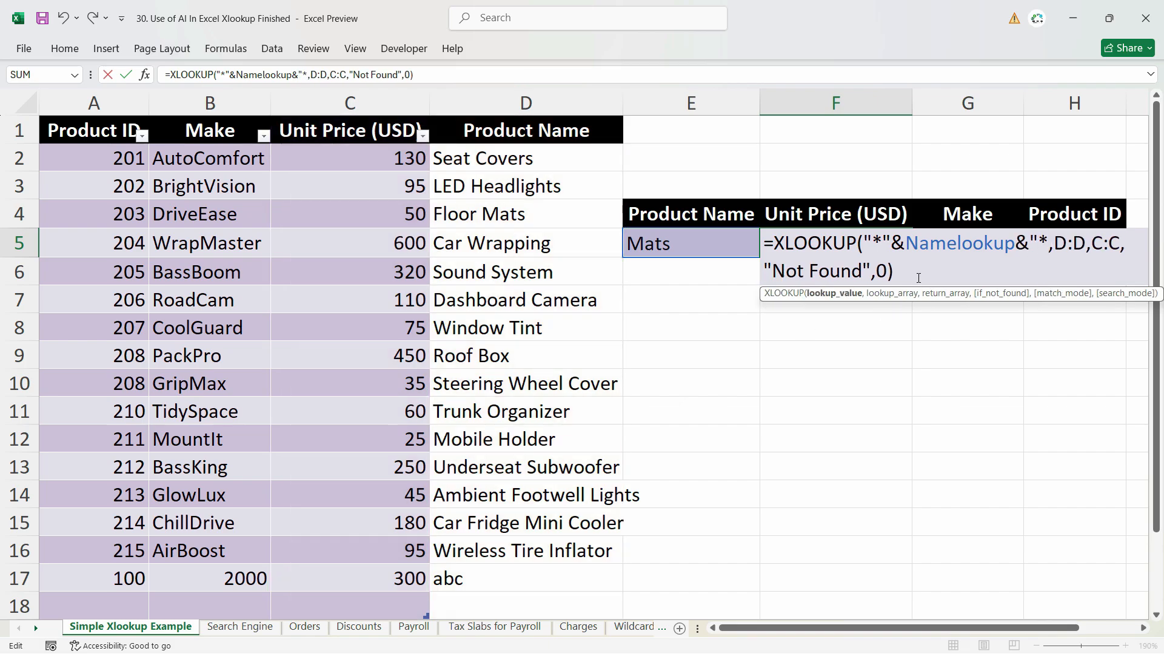
{"action": "type", "text": "\""}
Change the match mode of F5's XLOOKUP formula to 2 - Wildcard character match and commit the formula.
{"action": "left_click", "coordinate": [1081, 244]}
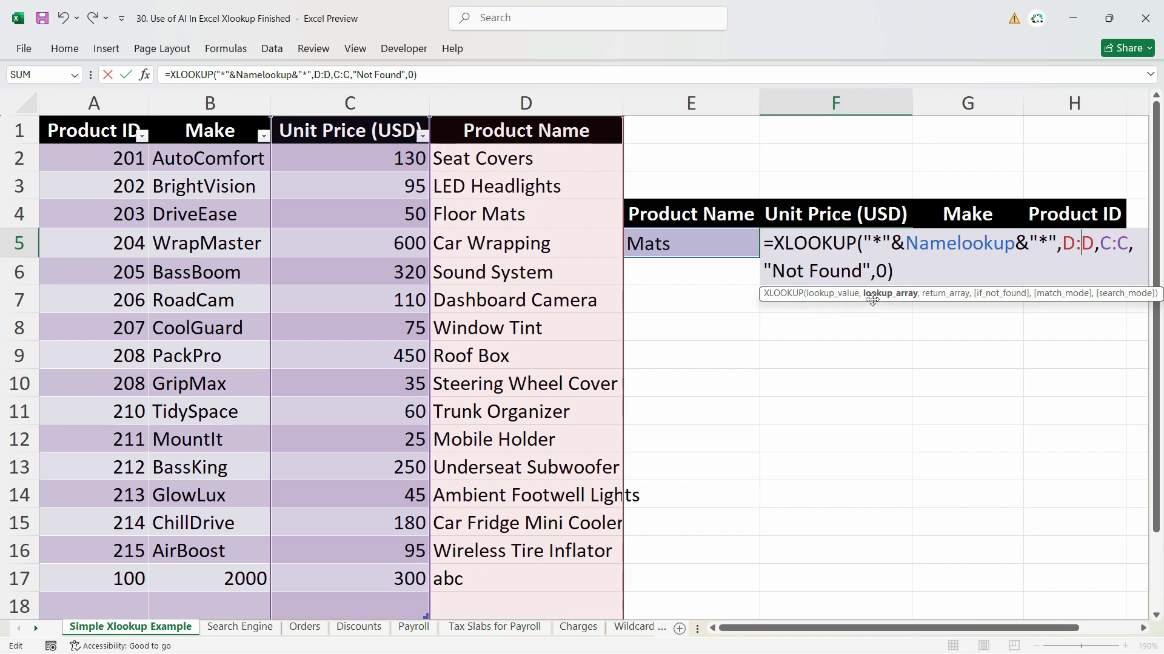
{"action": "left_click", "coordinate": [1109, 243]}
{"action": "left_click", "coordinate": [823, 271]}
{"action": "left_click", "coordinate": [886, 271]}
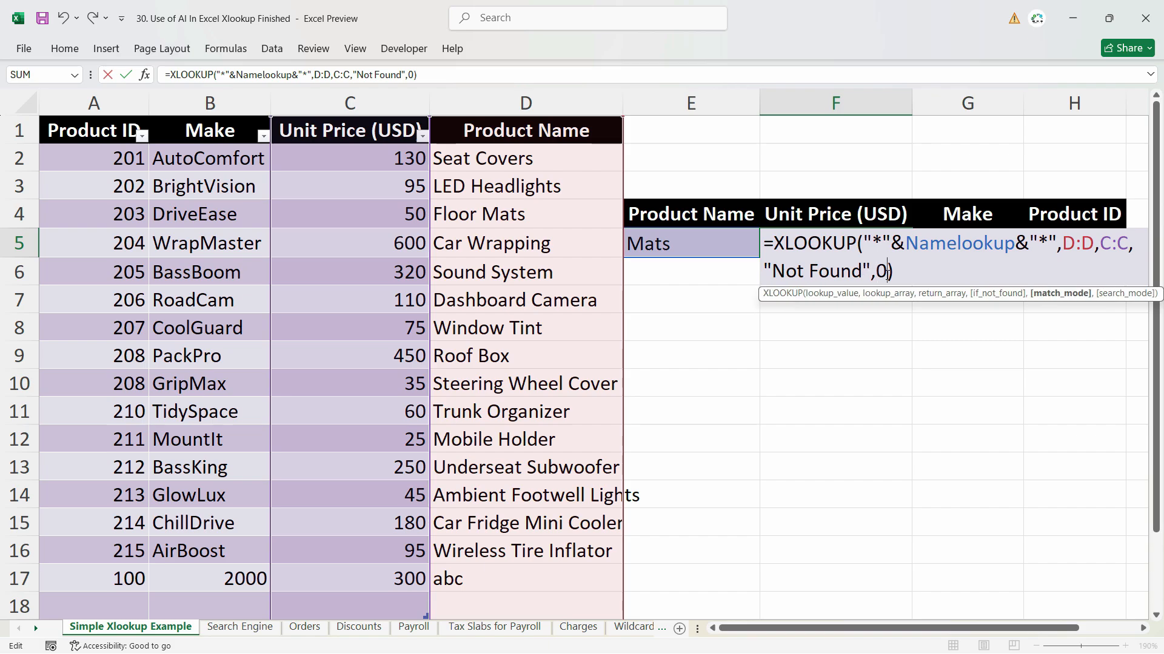
{"action": "key", "text": "BackSpace"}
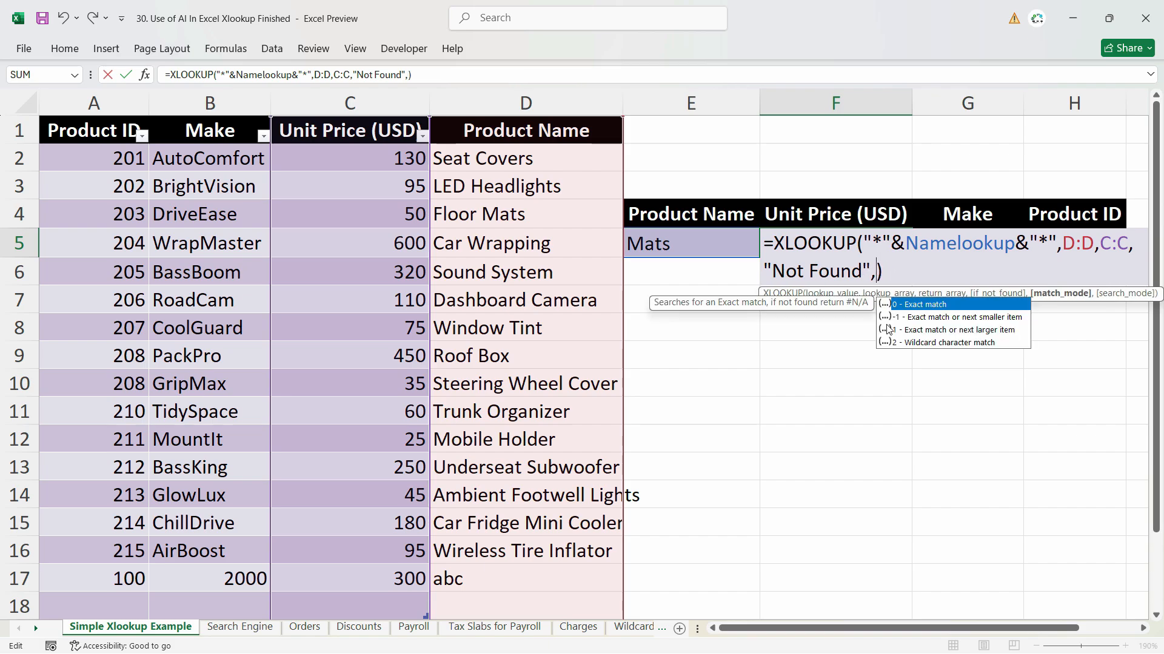
{"action": "left_click", "coordinate": [944, 344]}
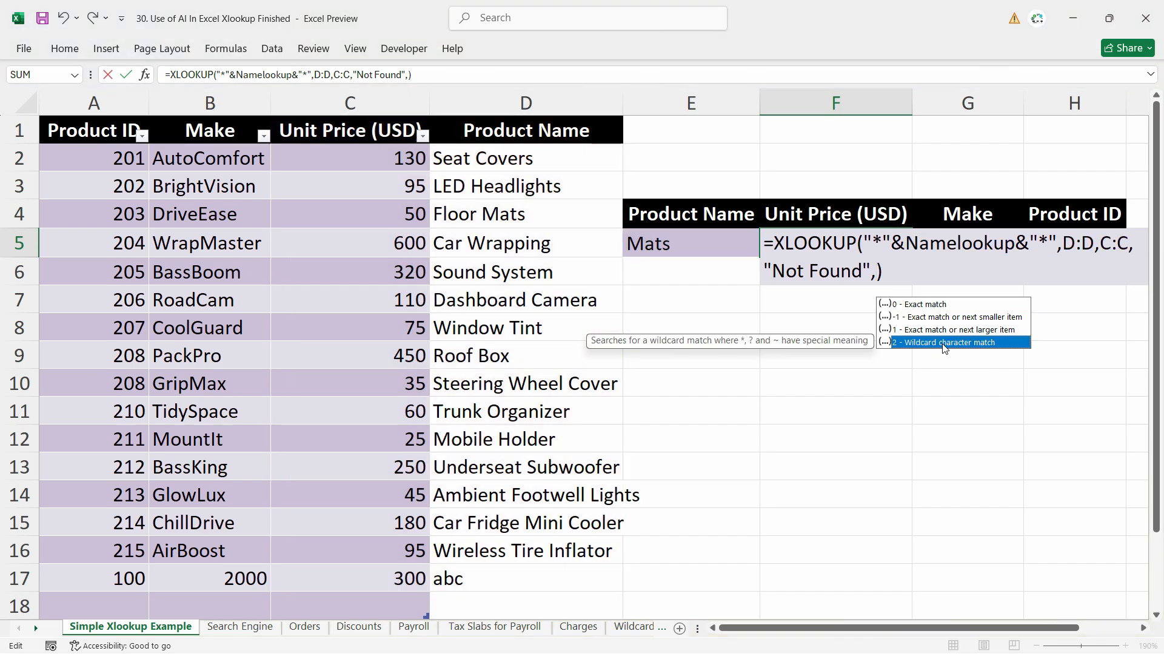
{"action": "double_click", "coordinate": [944, 343]}
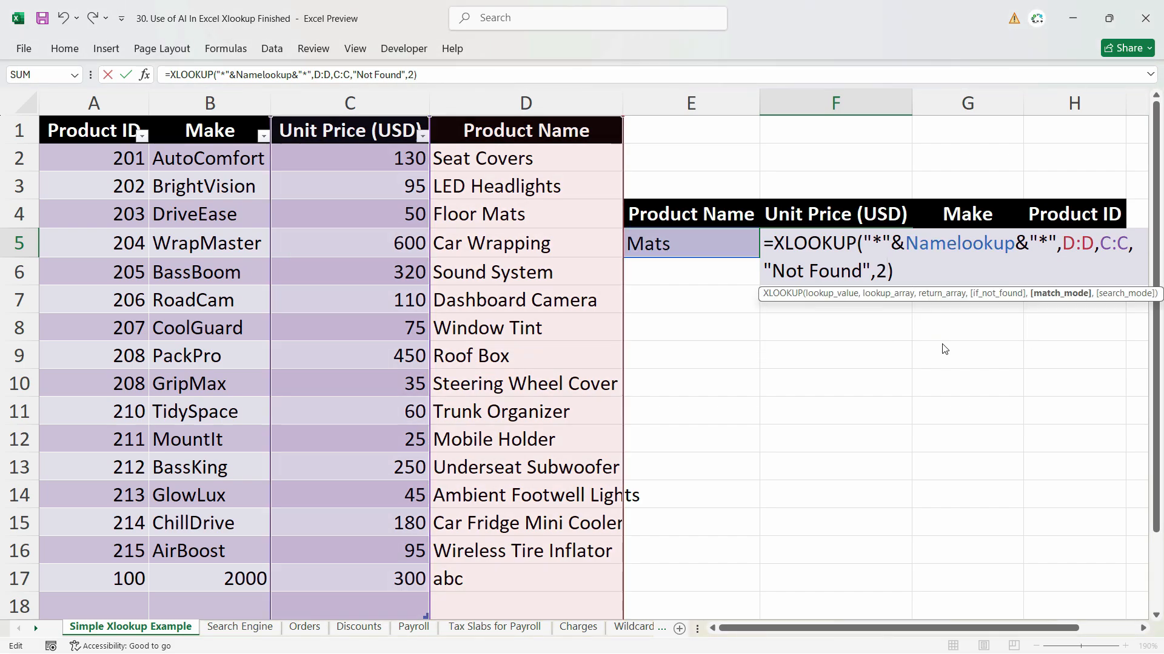
{"action": "key", "text": "Return"}
Check the unit price returned in F5 against the Floor Mats row of the product table.
{"action": "left_click", "coordinate": [833, 243]}
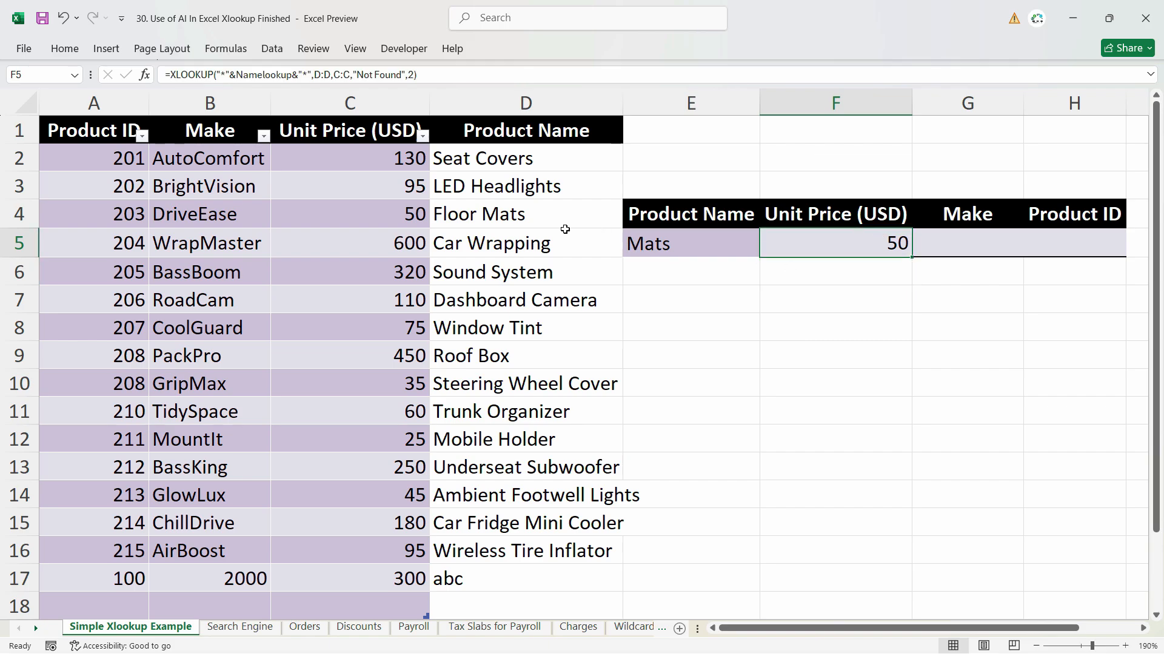
{"action": "left_click", "coordinate": [526, 218]}
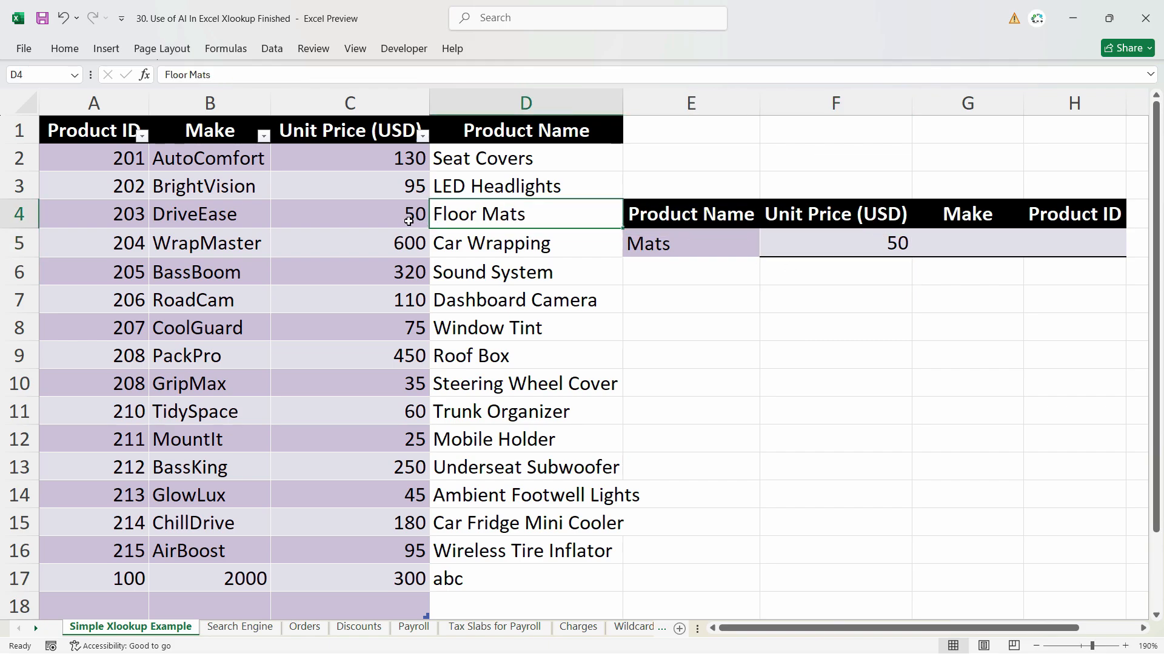
{"action": "left_click", "coordinate": [410, 222]}
Test the wildcard lookup by entering the partial names Floor and tint in E5, one after the other.
{"action": "left_click", "coordinate": [679, 247]}
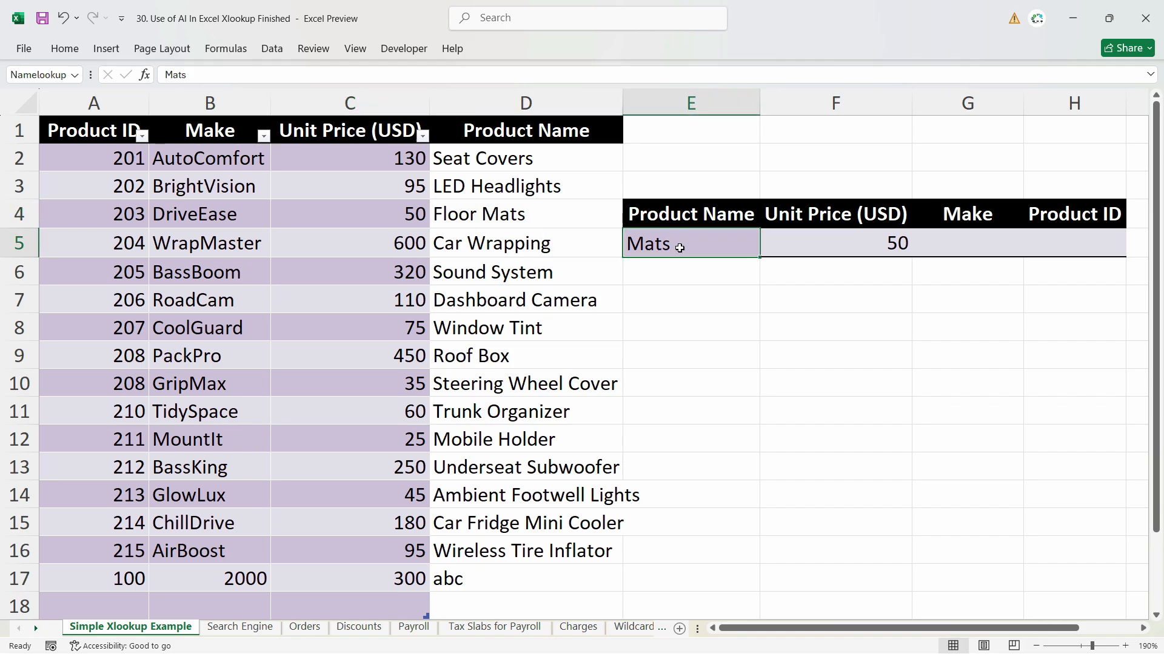
{"action": "type", "text": "Floor"}
{"action": "key", "text": "Return"}
{"action": "left_click", "coordinate": [696, 248]}
{"action": "type", "text": "tint"}
{"action": "key", "text": "Return"}
Test the lookup with the non-matching product name windows tint in E5.
{"action": "left_click", "coordinate": [700, 247]}
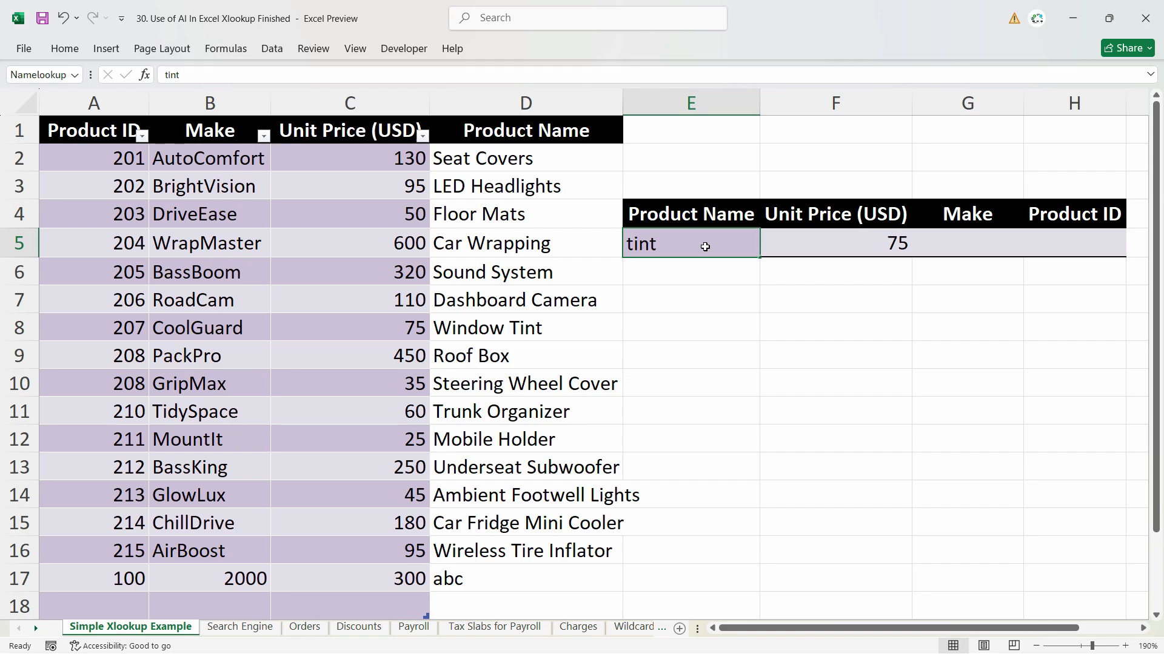
{"action": "type", "text": "windows tin"}
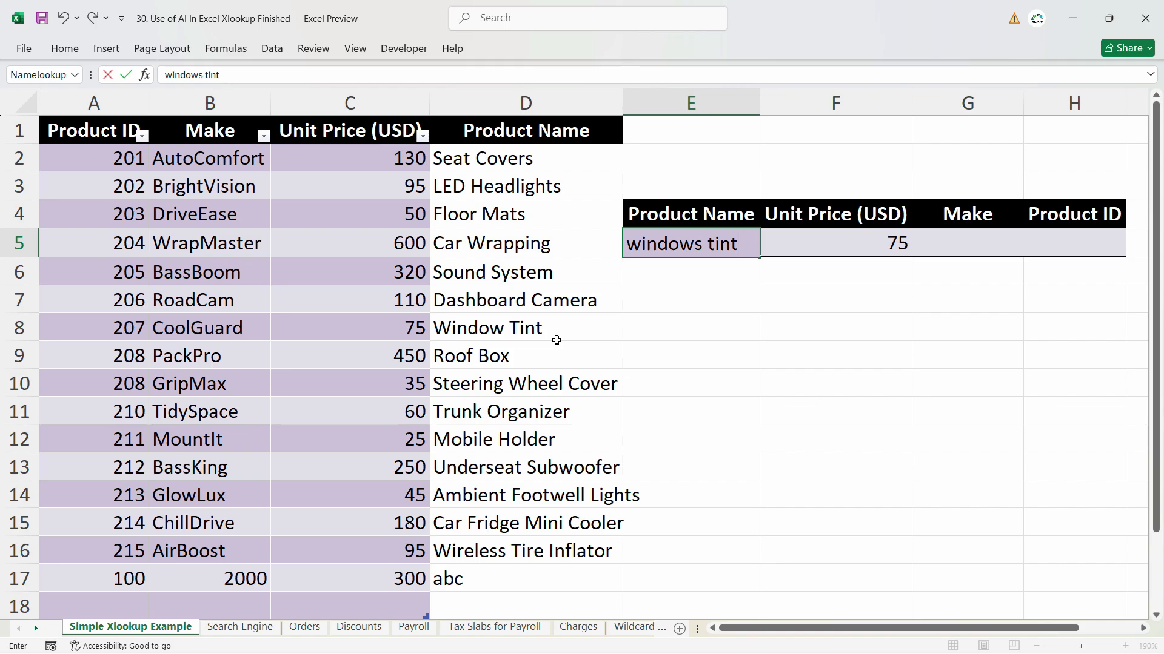
{"action": "key", "text": "Return"}
{"action": "left_click", "coordinate": [697, 242]}
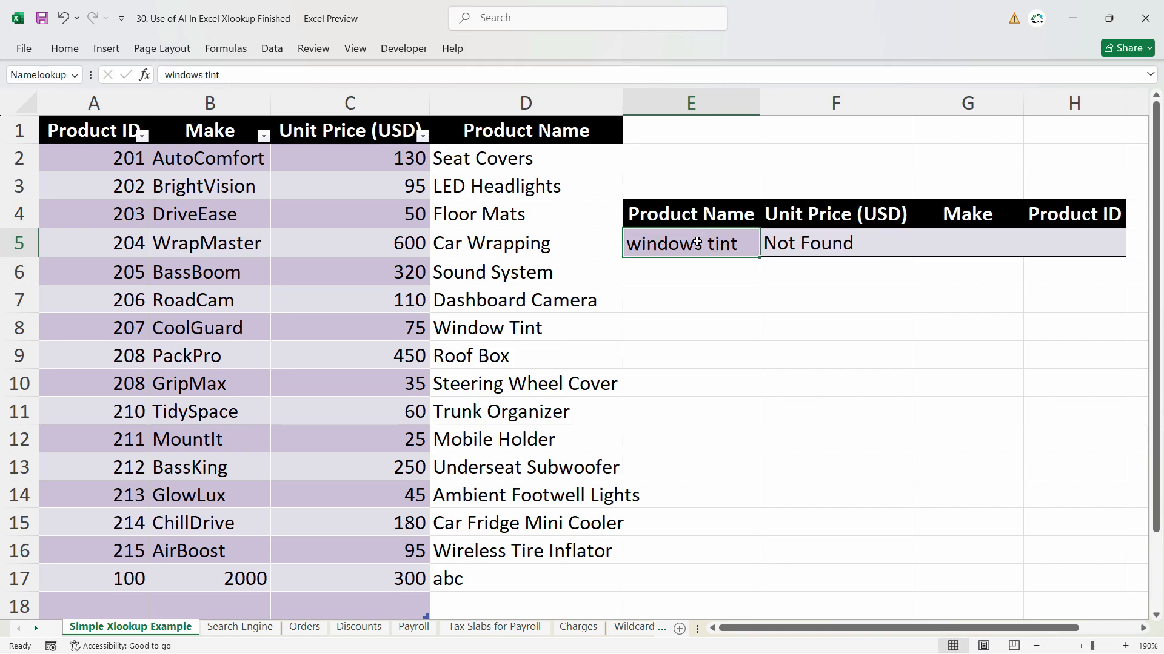
Replace the product name in E5 with woofer and check the returned price against the Underseat Subwoofer row.
{"action": "double_click", "coordinate": [697, 243]}
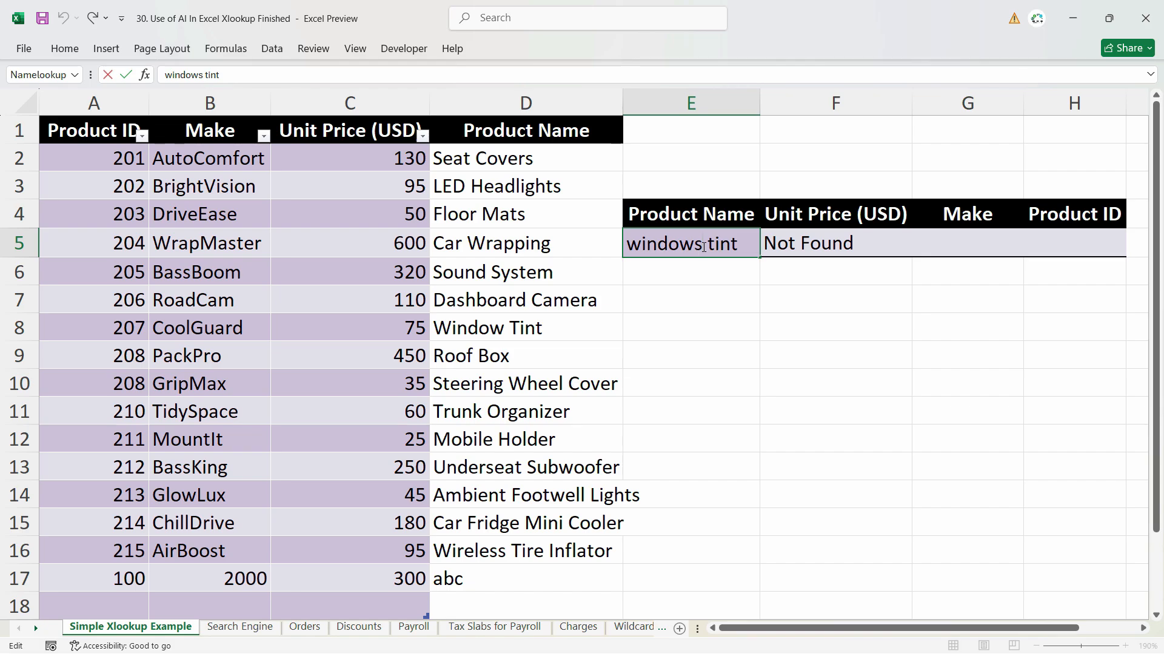
{"action": "key", "text": "BackSpace"}
{"action": "key", "text": "ctrl+a"}
{"action": "key", "text": "BackSpace"}
{"action": "type", "text": "woofer"}
{"action": "key", "text": "Return"}
{"action": "left_click", "coordinate": [478, 470]}
{"action": "left_click", "coordinate": [418, 468]}
{"action": "left_click", "coordinate": [535, 470]}
{"action": "left_click", "coordinate": [424, 467]}
Replace the product name in E5 with tire and check the returned price against the Wireless Tire Inflator row.
{"action": "left_click", "coordinate": [669, 245]}
{"action": "type", "text": "tire"}
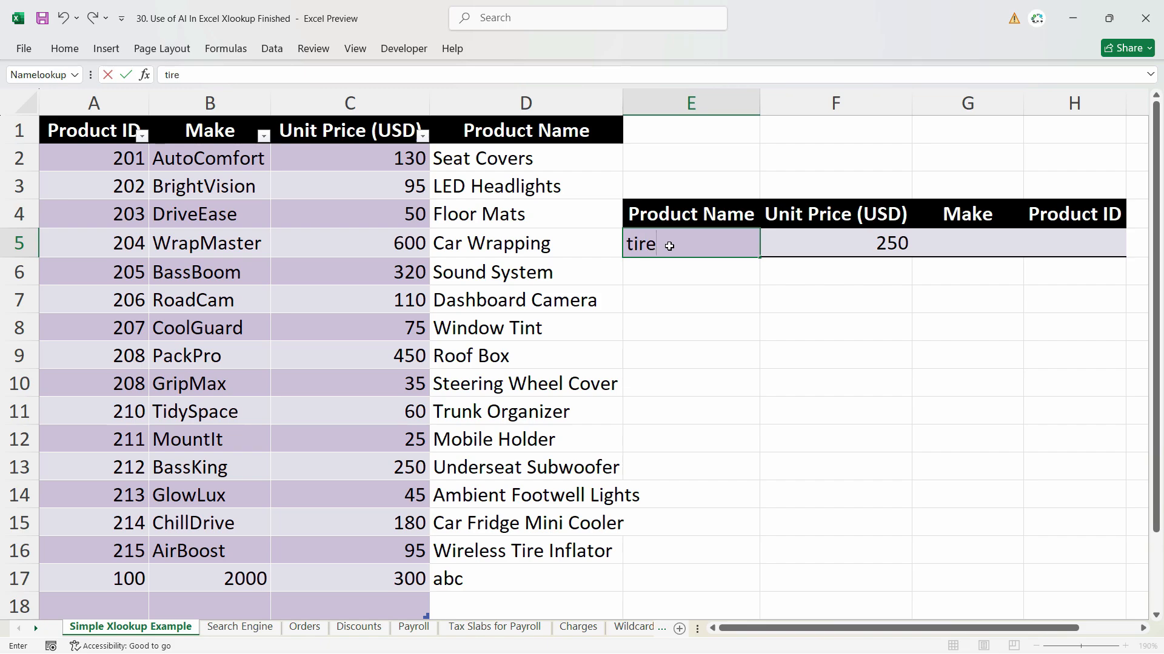
{"action": "key", "text": "Return"}
{"action": "left_click", "coordinate": [401, 556]}
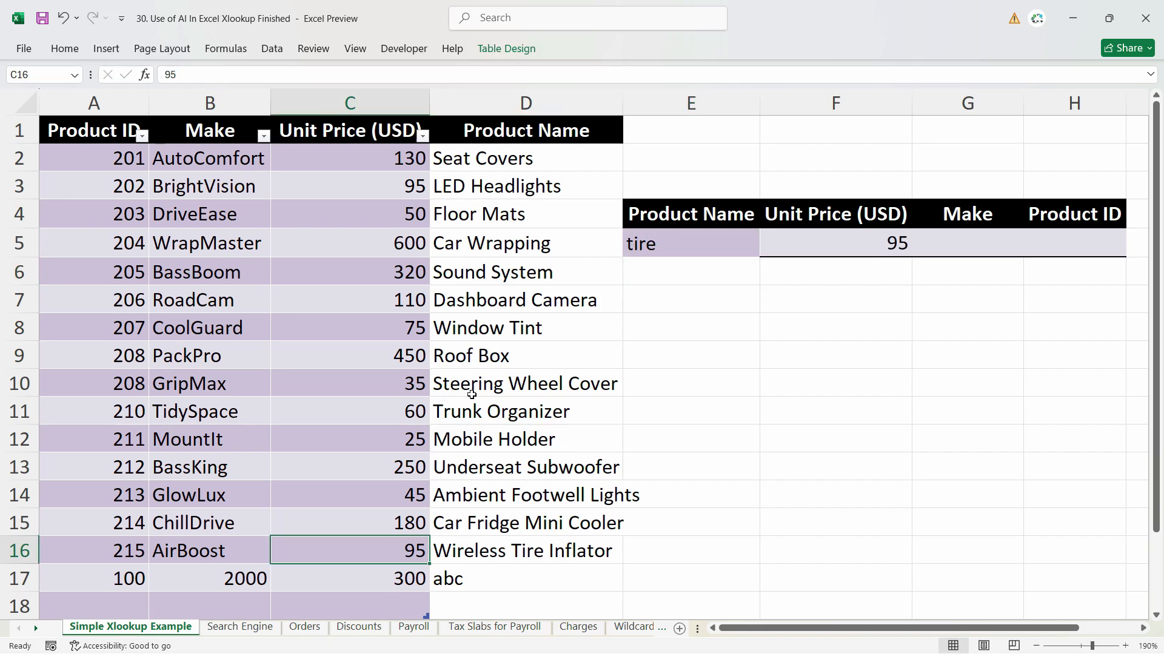
{"action": "left_click", "coordinate": [855, 246]}
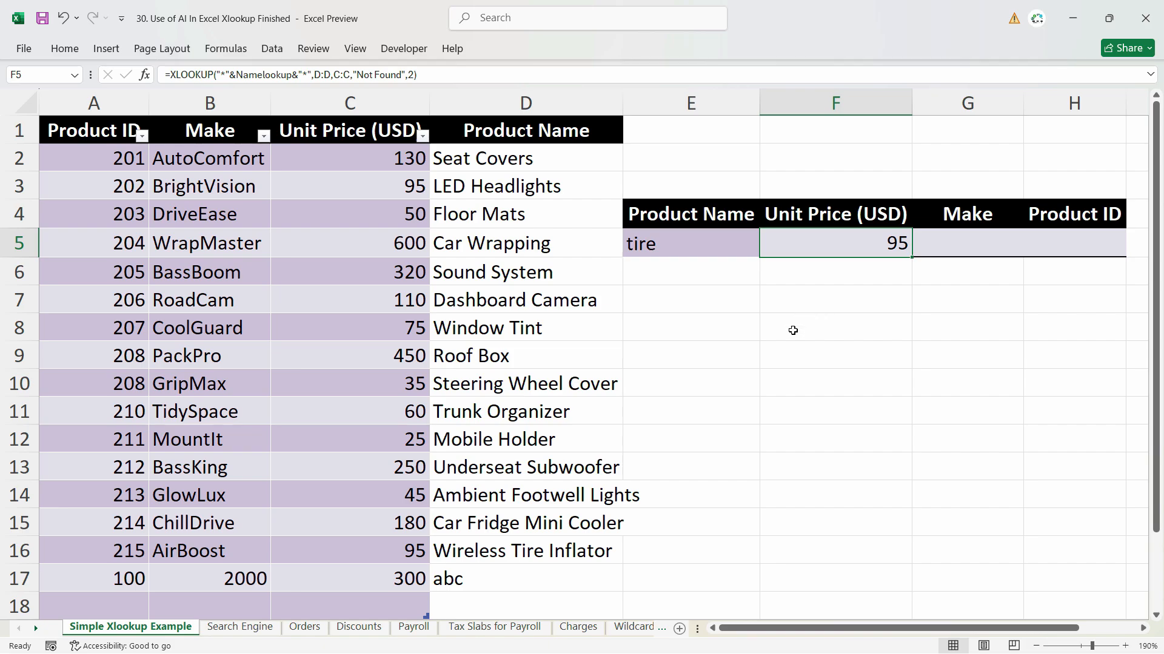
Go to the IndexMatch sheet and examine the INDEX and MATCH formulas in G3 and H3 that use the order ID in F3.
{"action": "left_click", "coordinate": [249, 628]}
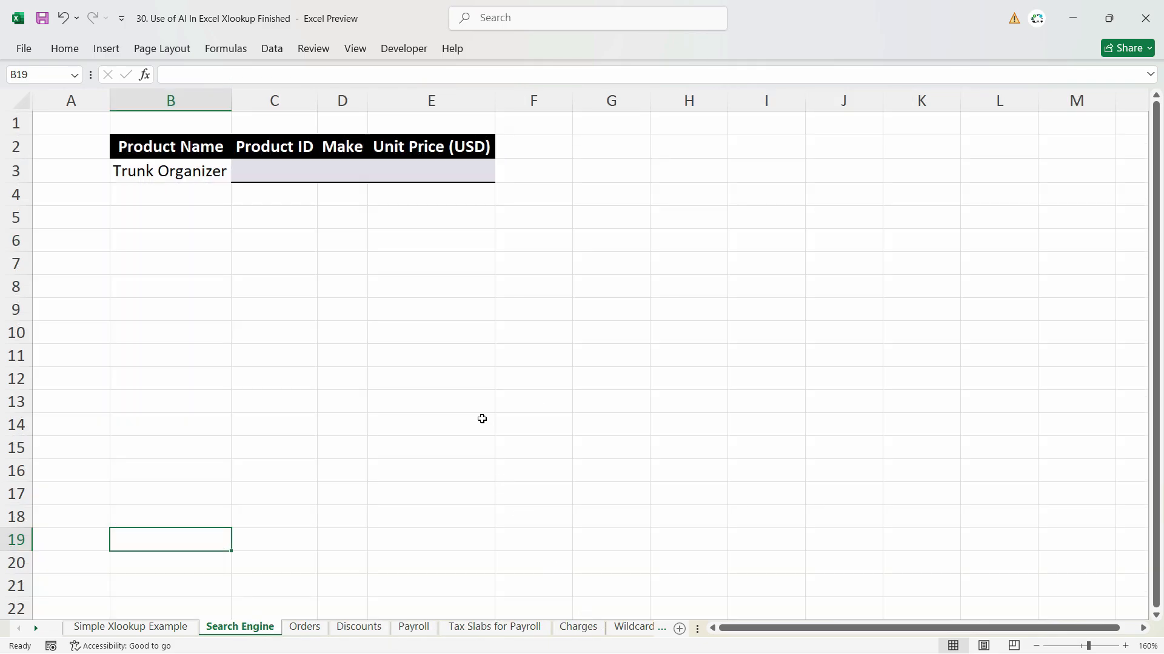
{"action": "left_click", "coordinate": [481, 419]}
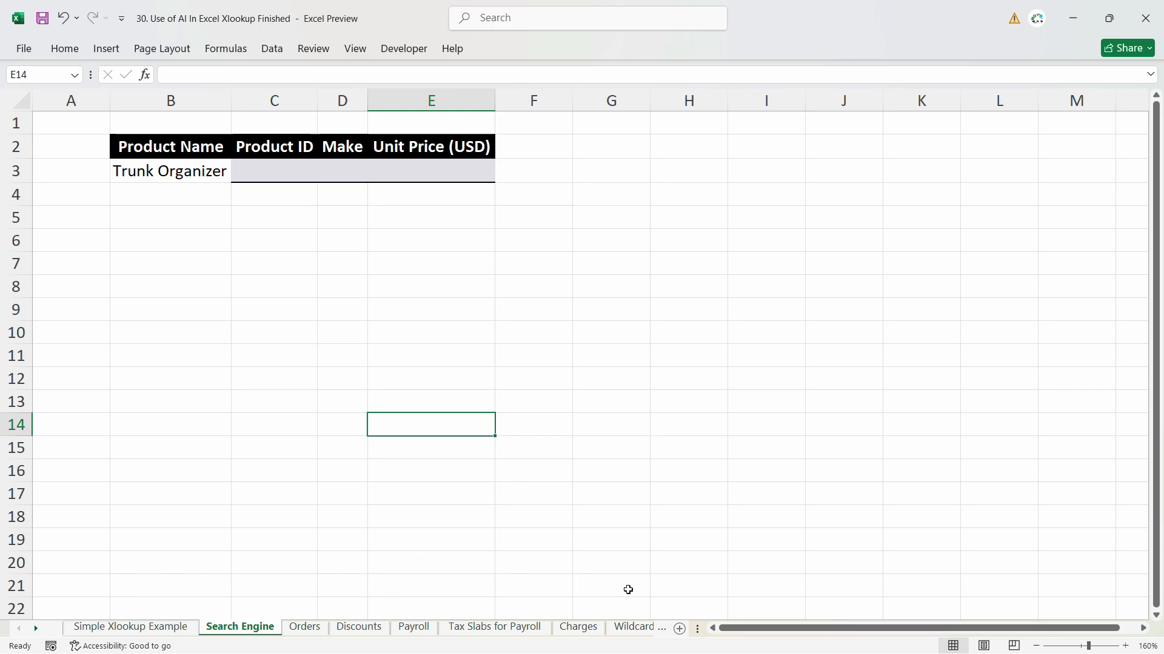
{"action": "left_click", "coordinate": [662, 627]}
{"action": "left_click", "coordinate": [696, 177]}
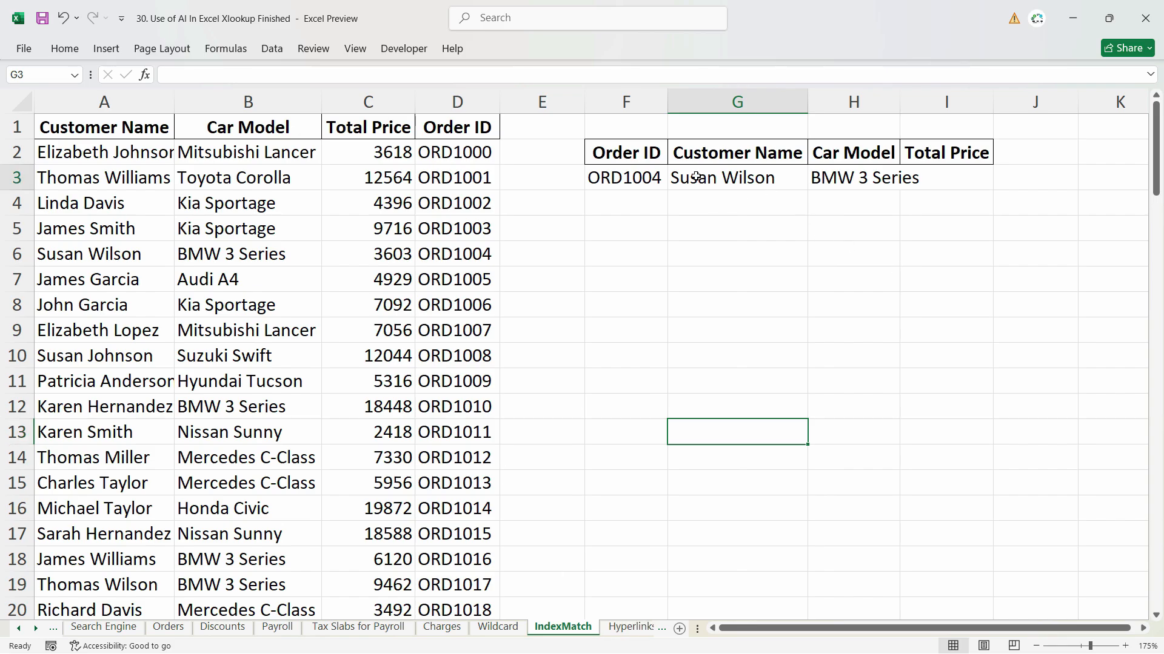
{"action": "left_click", "coordinate": [653, 181]}
{"action": "left_click", "coordinate": [737, 182]}
{"action": "left_click", "coordinate": [627, 180]}
{"action": "left_click", "coordinate": [743, 183]}
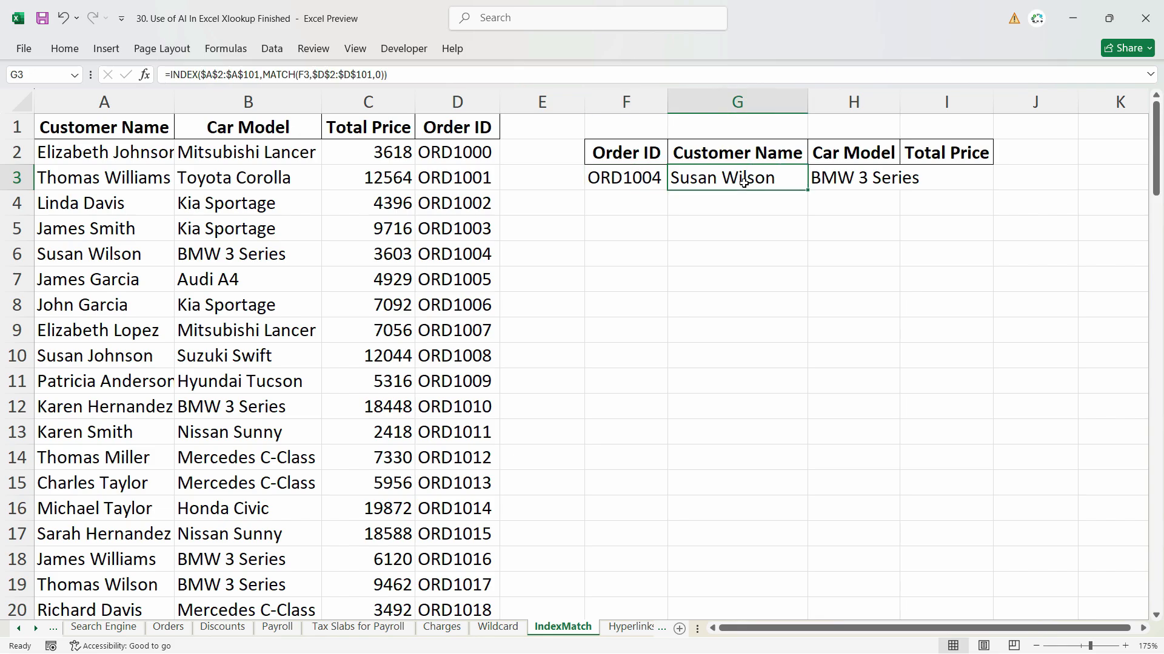
{"action": "left_click", "coordinate": [845, 178]}
{"action": "key", "text": "shift+Left"}
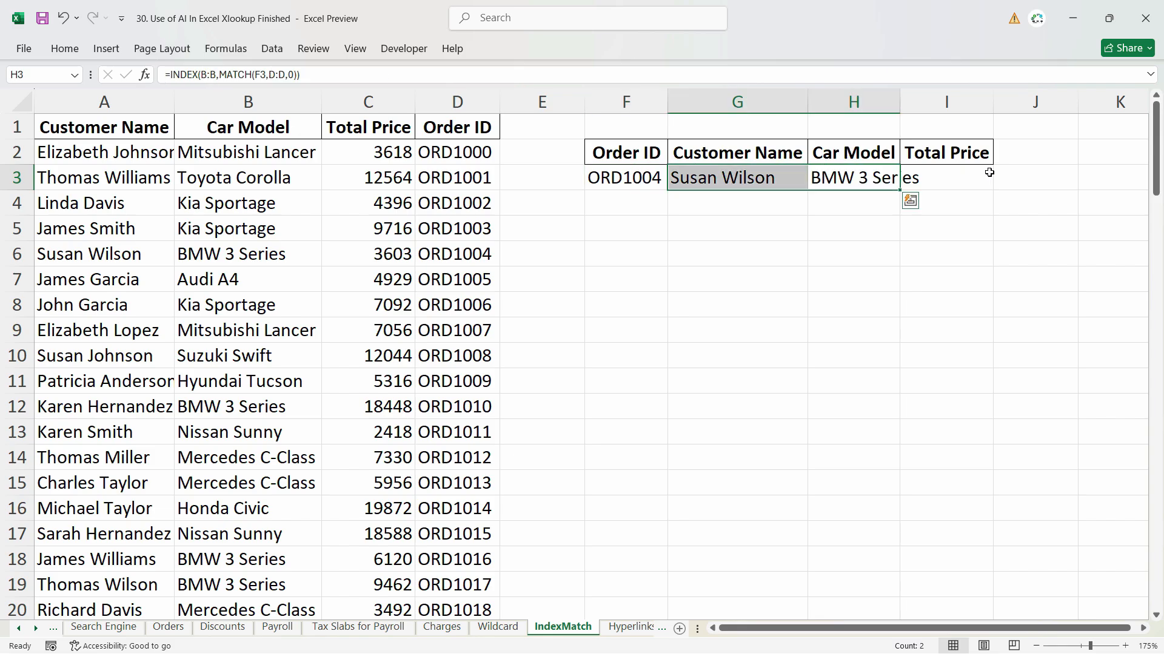
Replace the INDEX/MATCH formula in G3 with an XLOOKUP that searches for F3 in column D.
{"action": "left_click", "coordinate": [750, 177]}
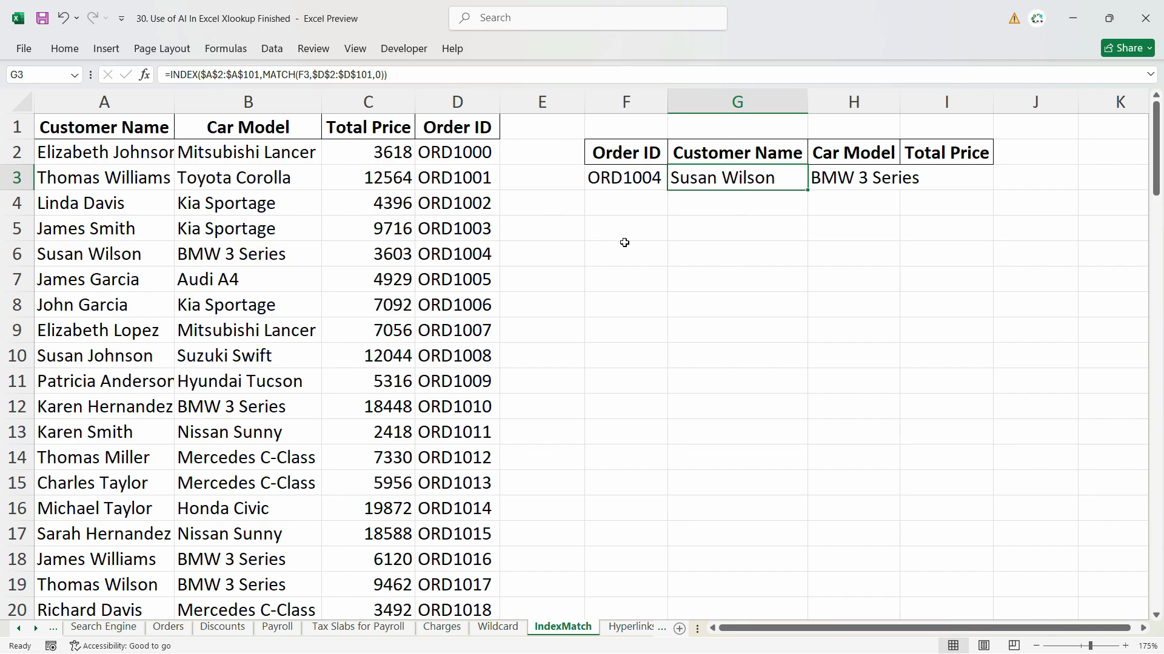
{"action": "key", "text": "F2"}
{"action": "key", "text": "ctrl+a"}
{"action": "type", "text": "="}
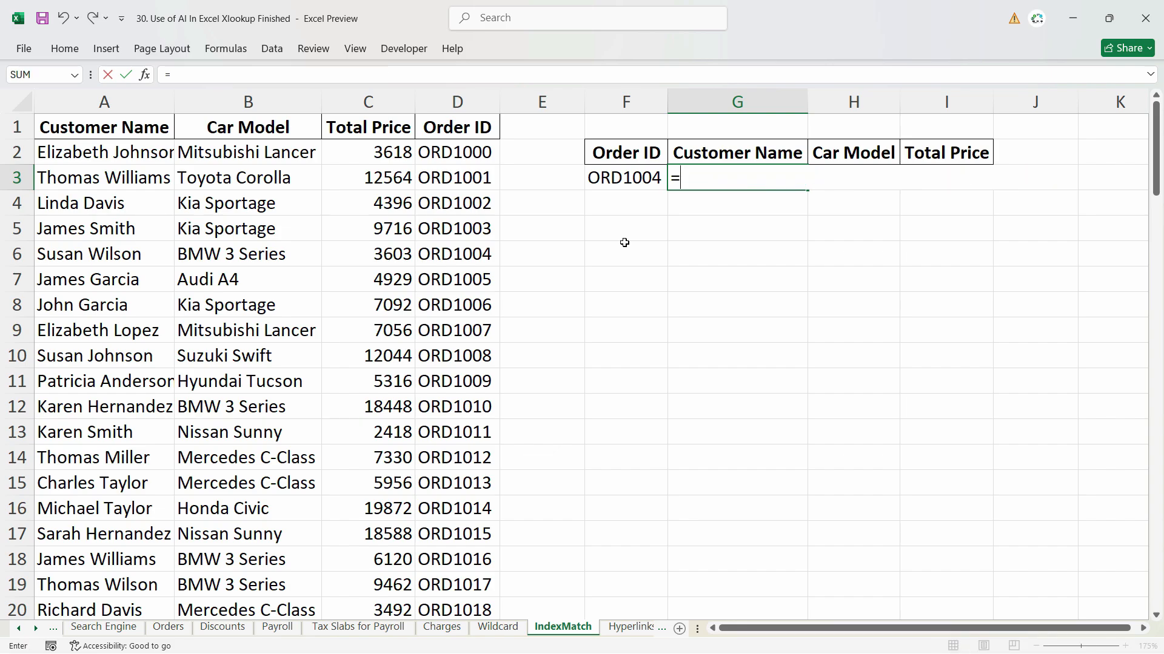
{"action": "type", "text": "xl"}
{"action": "key", "text": "Tab"}
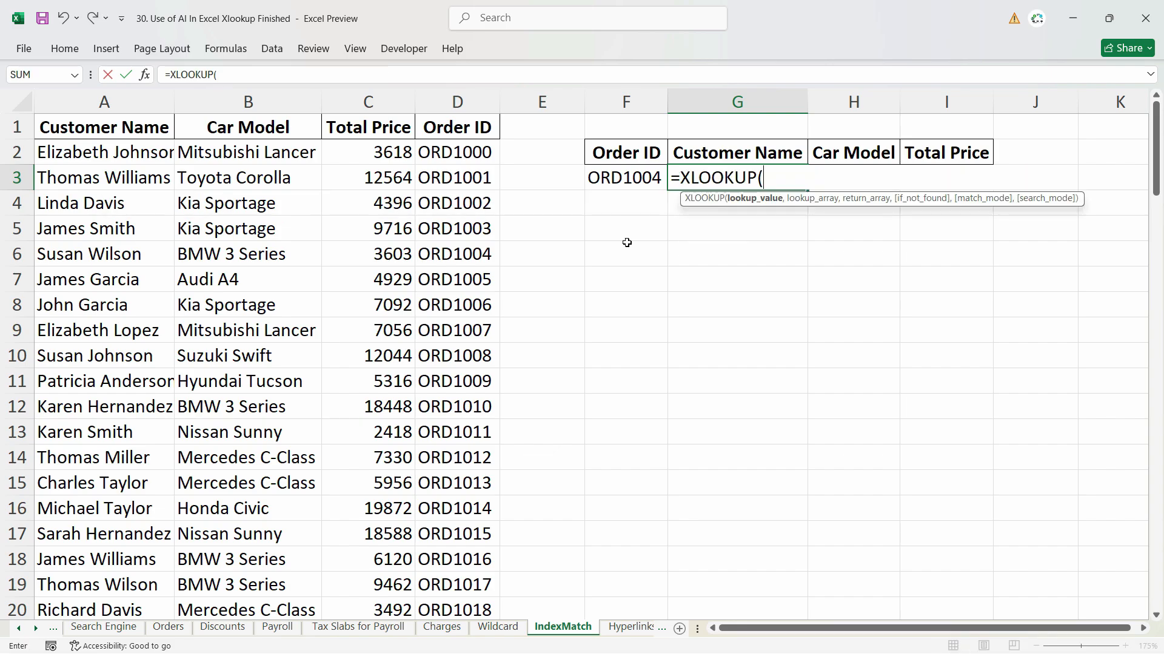
{"action": "left_click", "coordinate": [624, 185]}
{"action": "type", "text": ","}
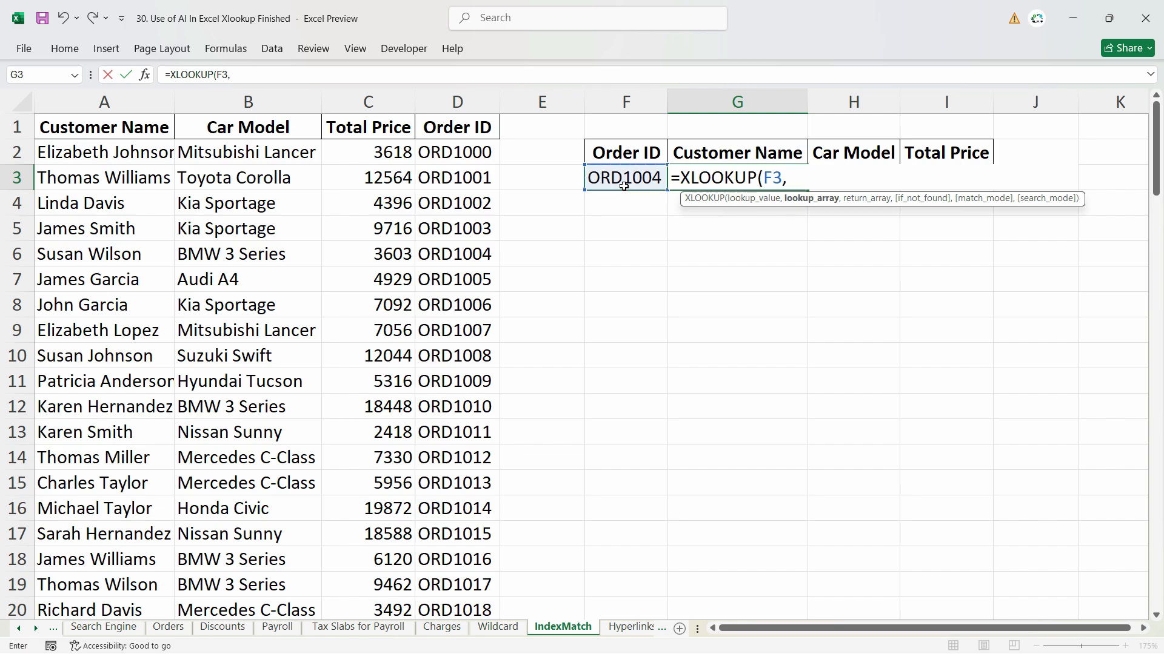
{"action": "left_click", "coordinate": [484, 112]}
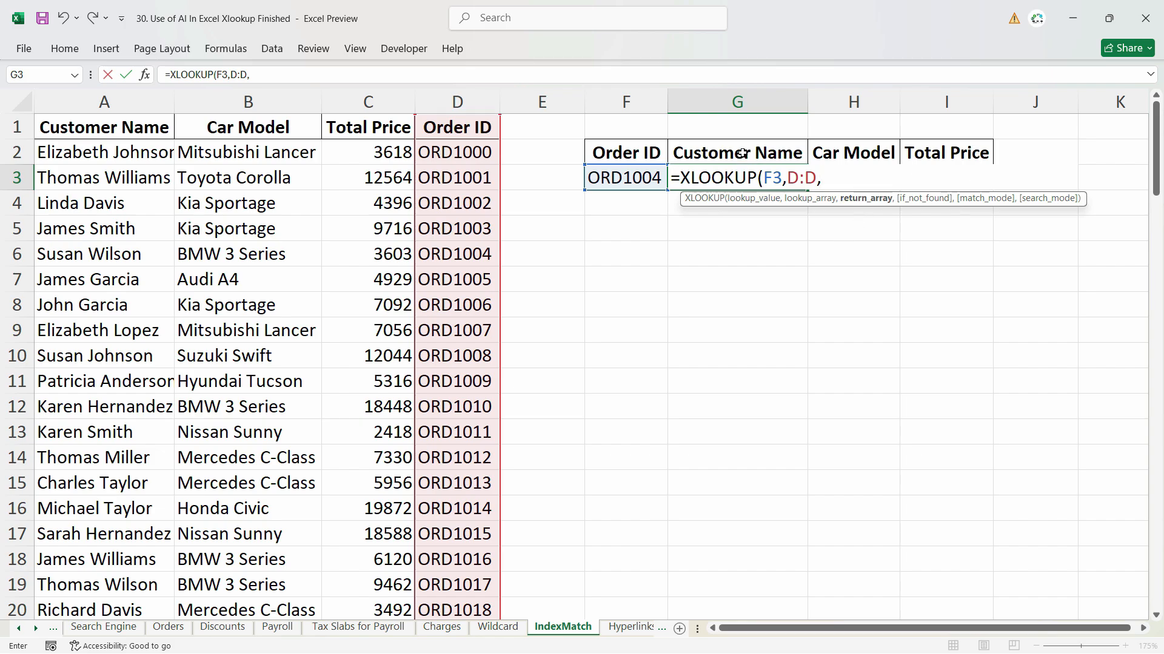
Complete the G3 XLOOKUP with return column A, the not-found text "Nil" and exact match mode 0.
{"action": "left_click", "coordinate": [67, 101]}
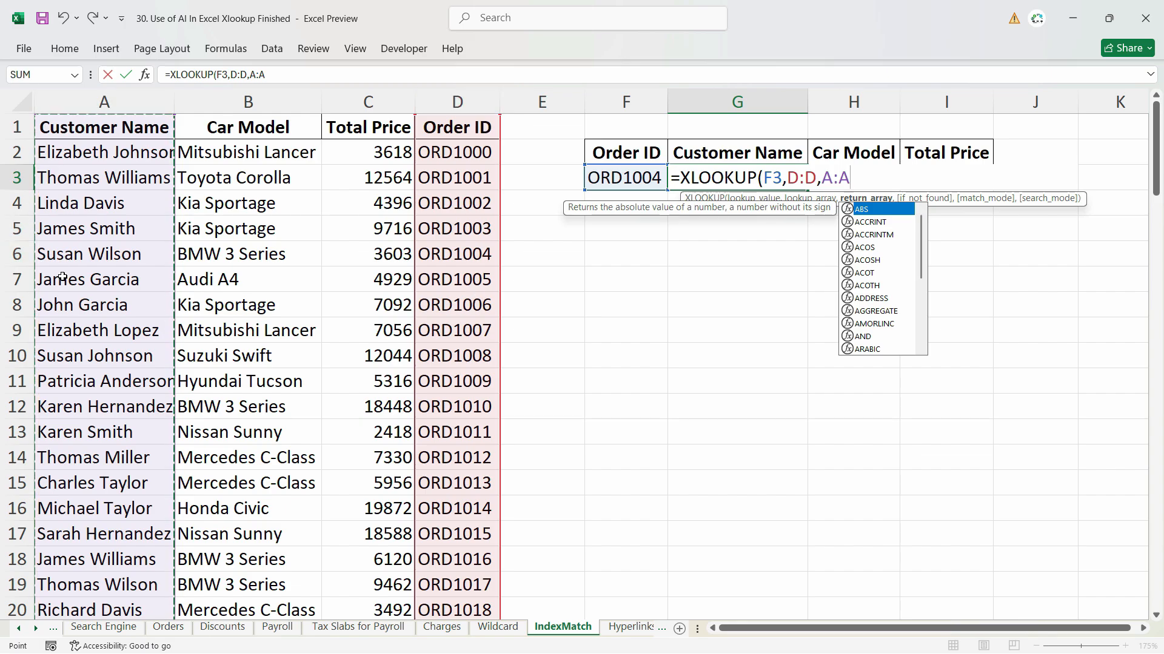
{"action": "type", "text": ","}
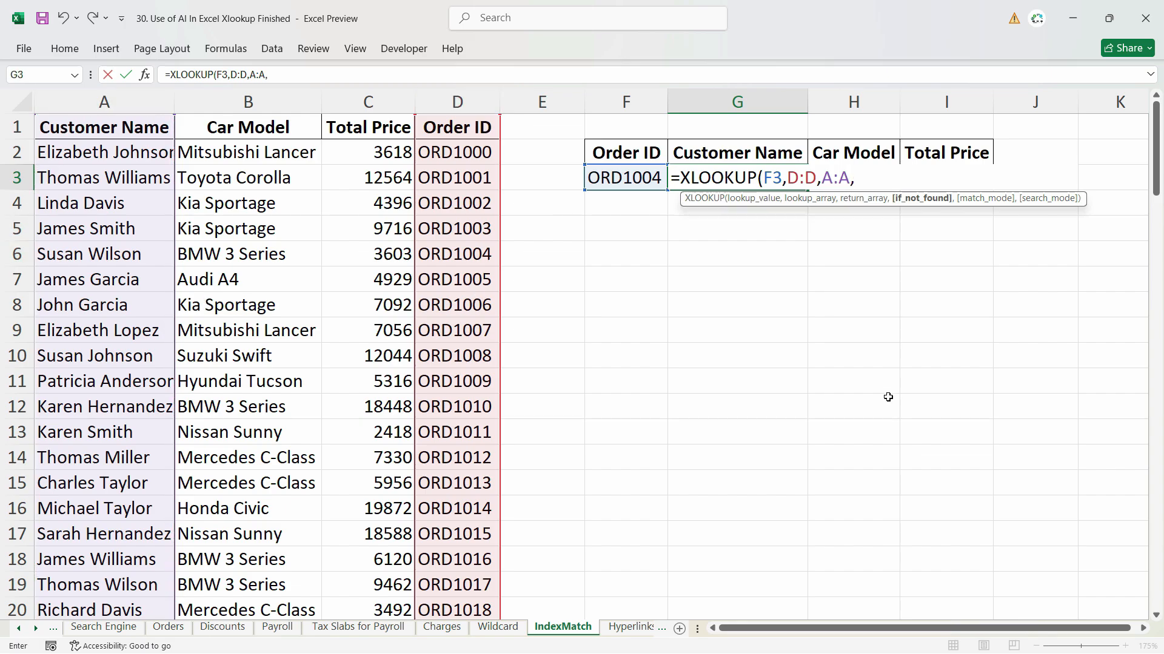
{"action": "type", "text": "\"Not"}
{"action": "type", "text": "il\","}
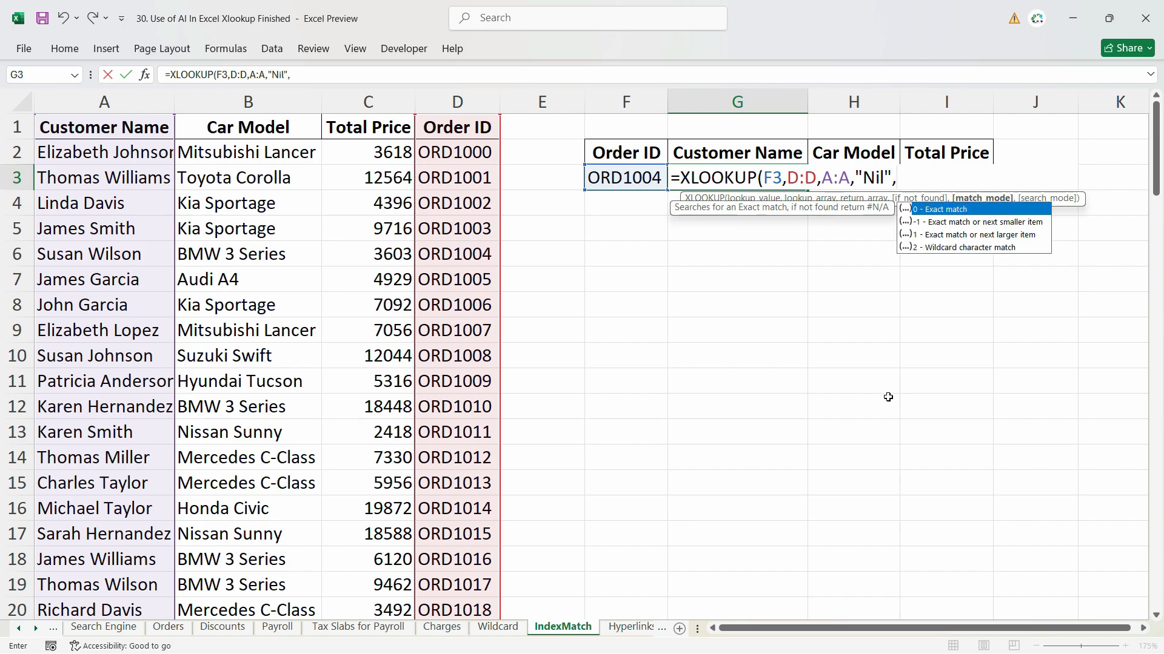
{"action": "type", "text": "0"}
{"action": "key", "text": "Return"}
{"action": "left_click", "coordinate": [776, 182]}
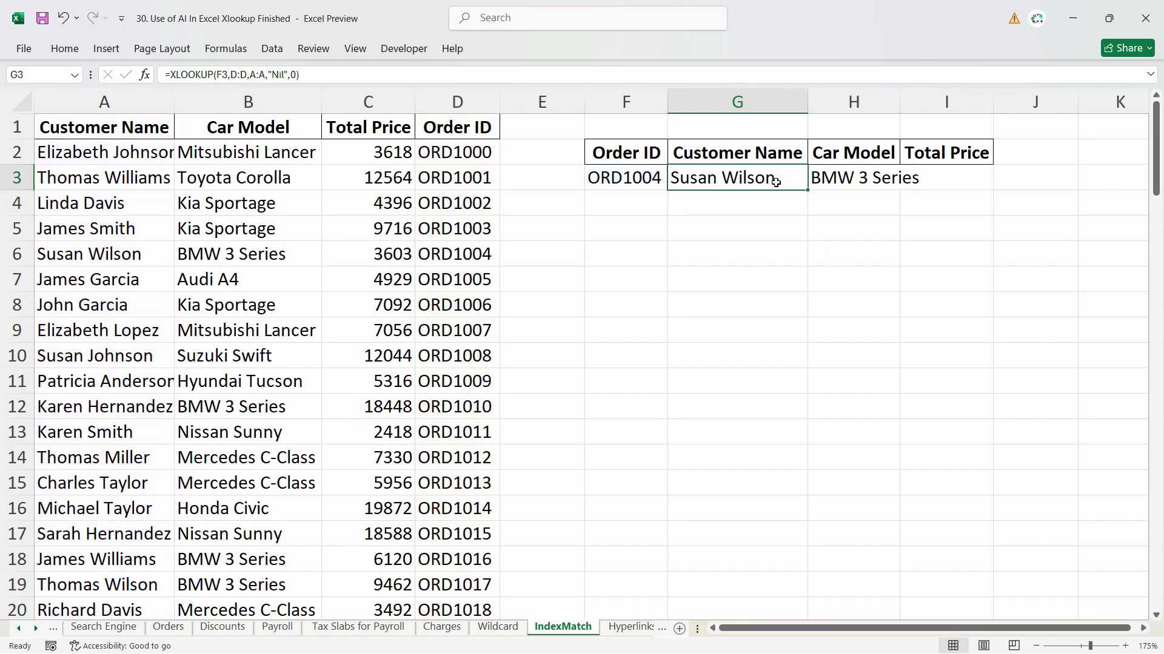
Copy the order ID from D7 into F3 and compare the customer name returned in G3 with row 7.
{"action": "left_click", "coordinate": [849, 178]}
{"action": "left_click", "coordinate": [794, 180]}
{"action": "left_click", "coordinate": [628, 185]}
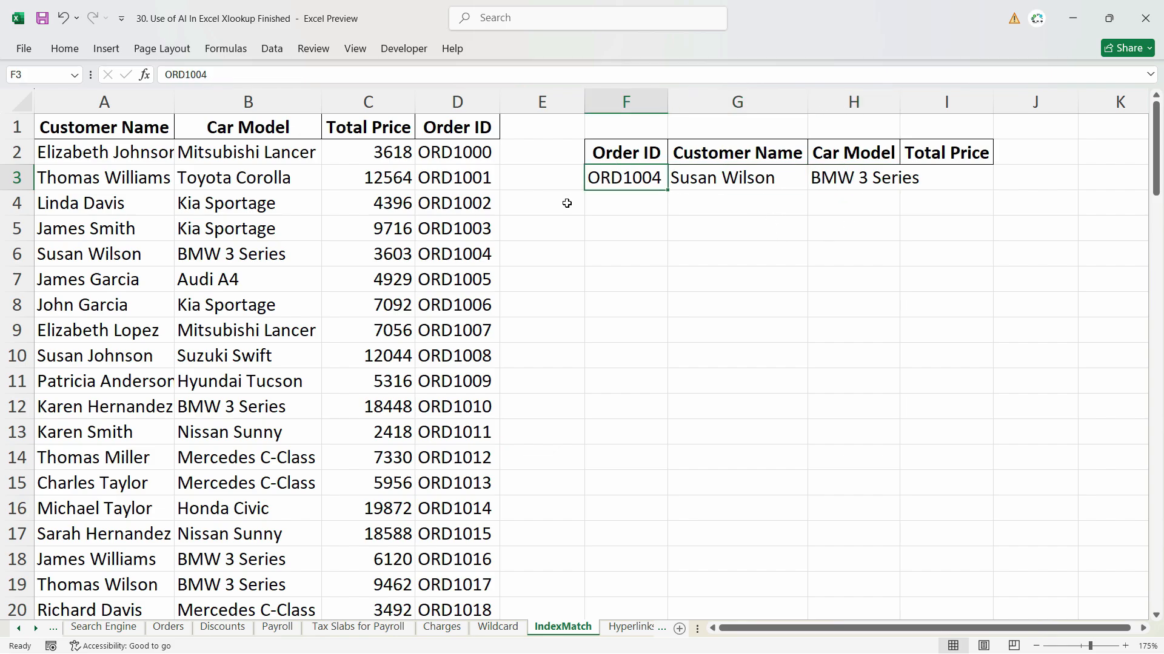
{"action": "left_click", "coordinate": [467, 275]}
{"action": "key", "text": "ctrl+c"}
{"action": "left_click", "coordinate": [596, 185]}
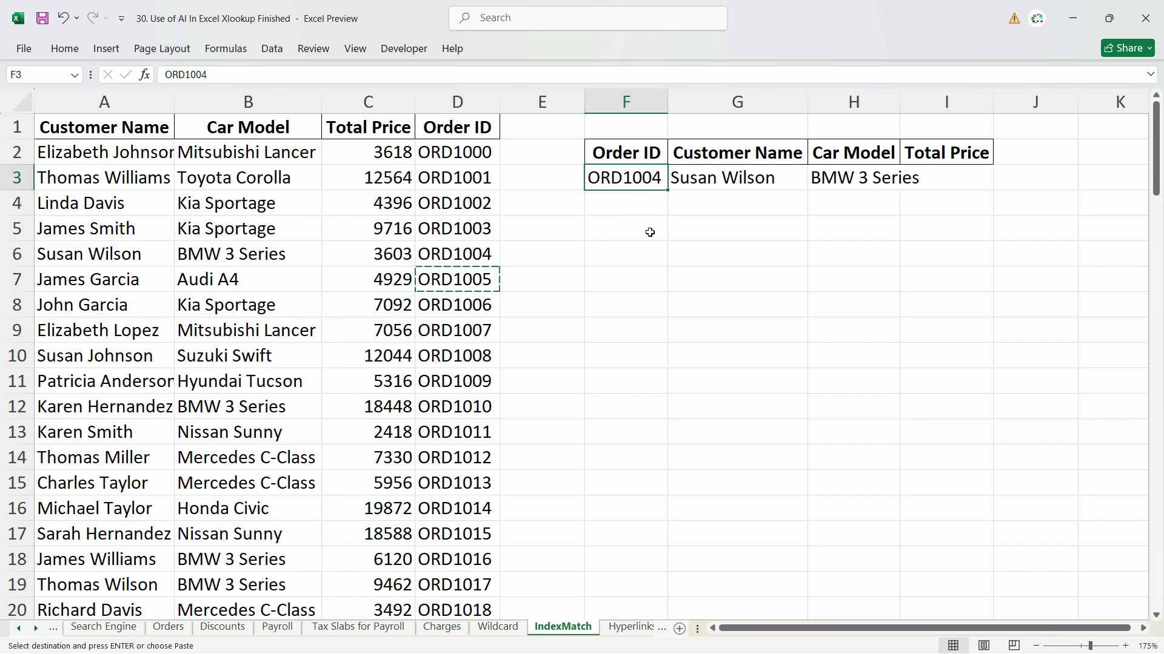
{"action": "key", "text": "ctrl+v"}
{"action": "left_click", "coordinate": [54, 284]}
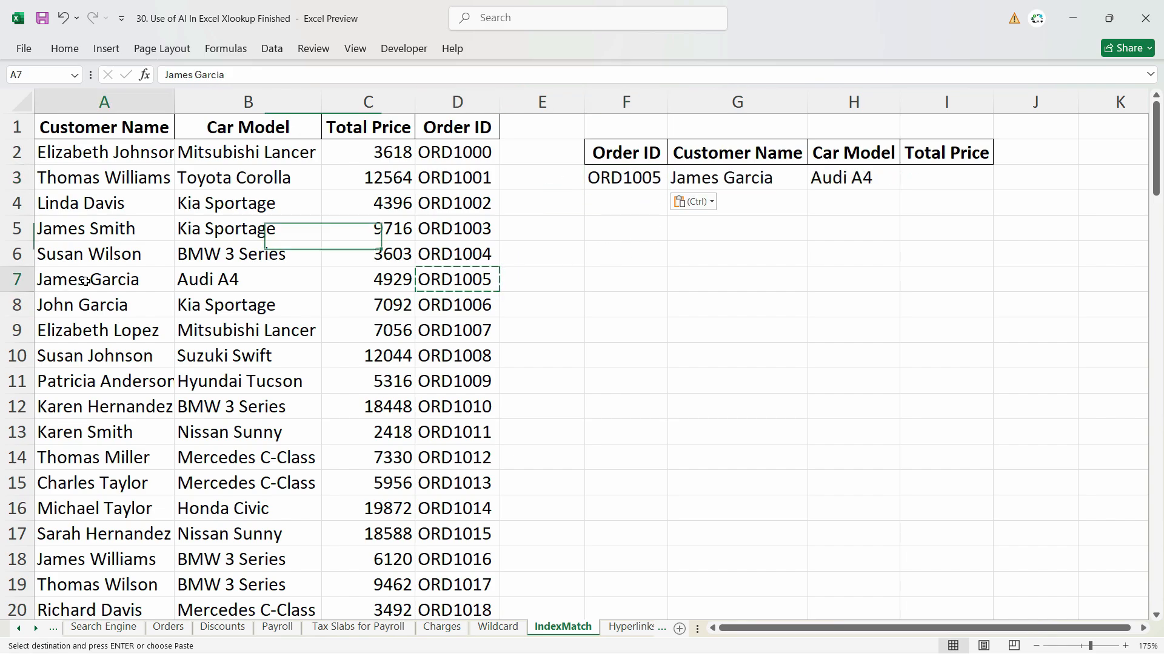
{"action": "left_click", "coordinate": [724, 177]}
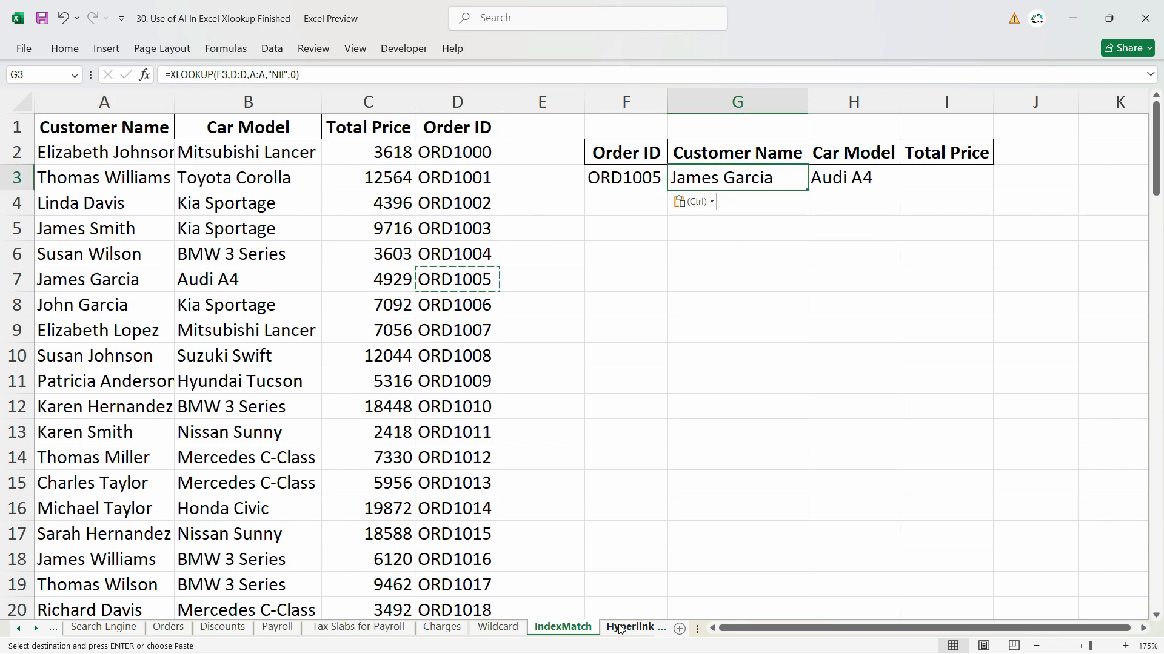
{"action": "key", "text": "Escape"}
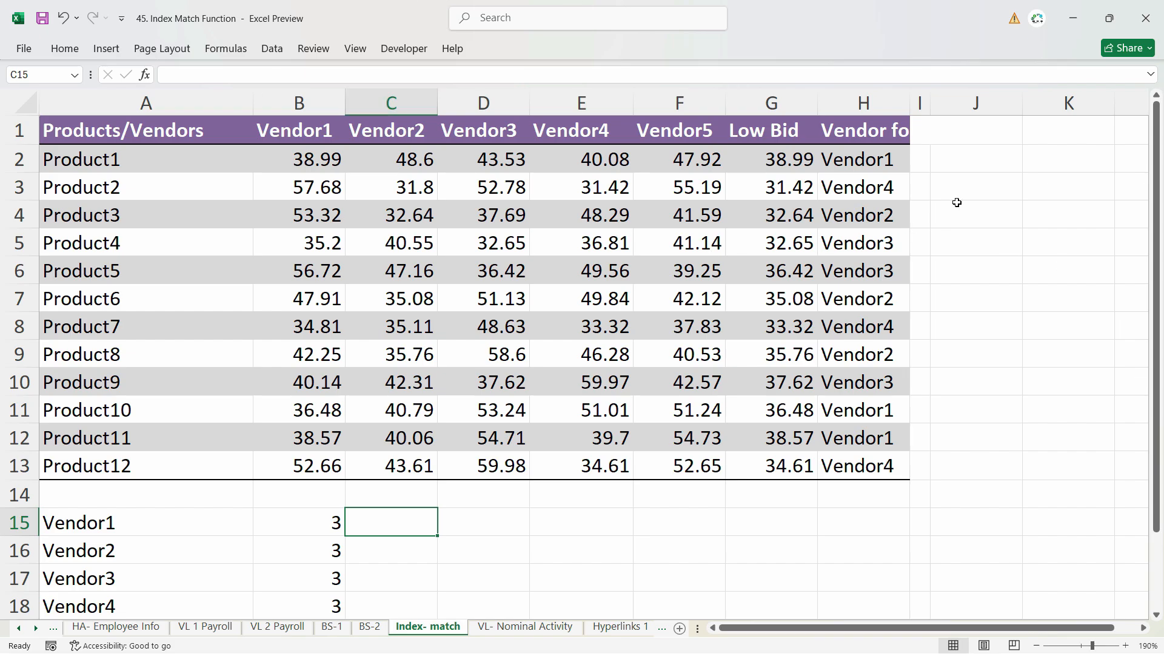
Review the INDEX/MATCH vendor formula in H2 of the Index- match sheet and clear H2:H13.
{"action": "left_click_drag", "start_coordinate": [556, 163], "coordinate": [681, 124]}
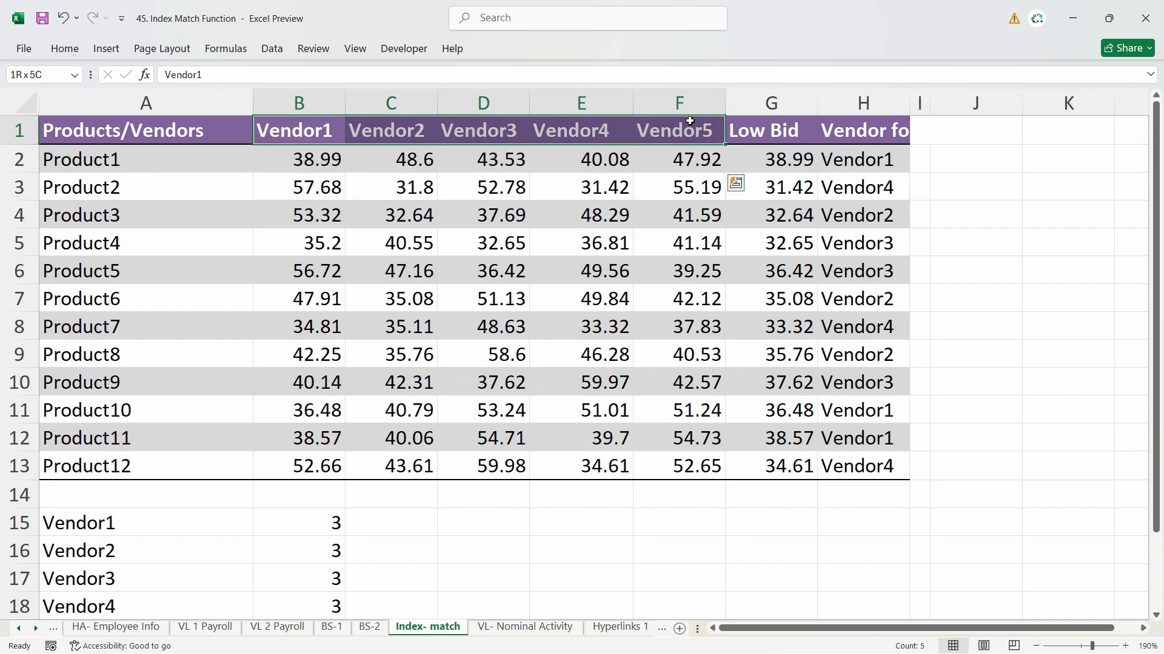
{"action": "left_click", "coordinate": [800, 162]}
{"action": "left_click", "coordinate": [858, 160]}
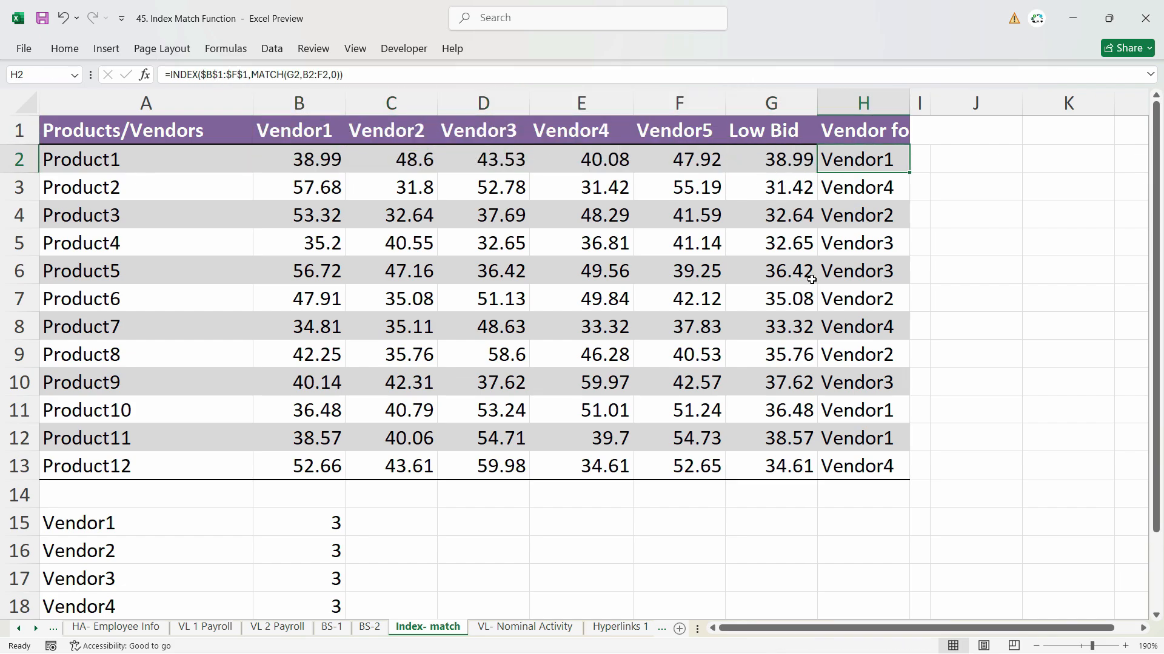
{"action": "left_click_drag", "start_coordinate": [867, 164], "coordinate": [860, 461]}
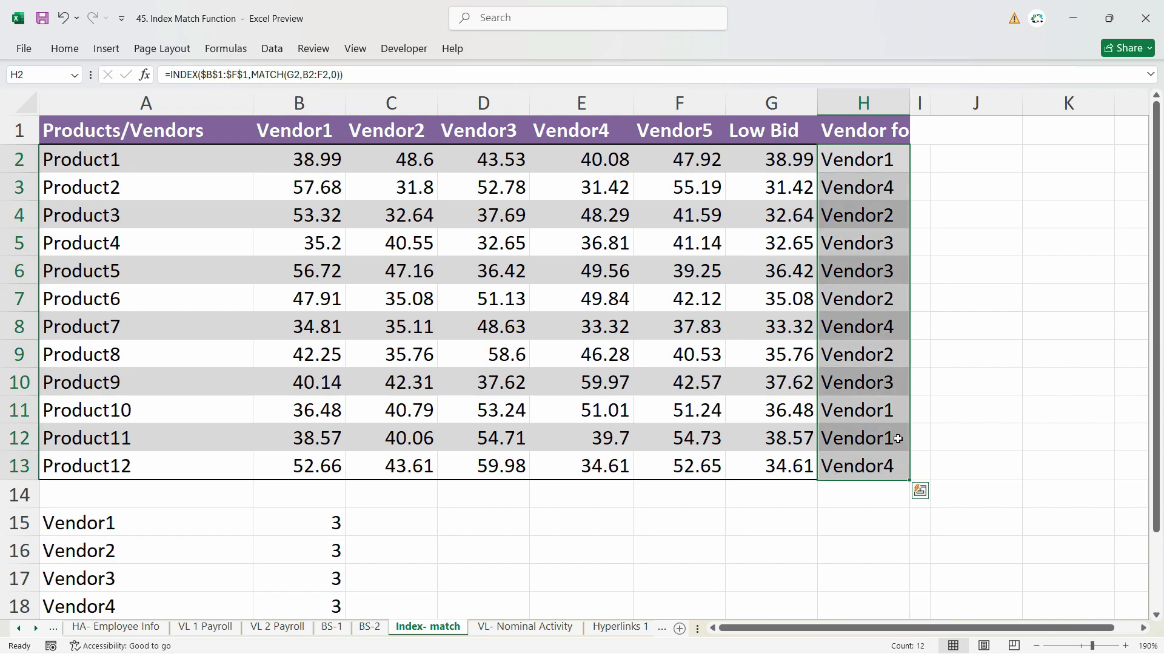
{"action": "key", "text": "Delete"}
Begin an XLOOKUP in H2 with G2 as the lookup value and B2:F2 as the lookup array.
{"action": "left_click", "coordinate": [860, 158]}
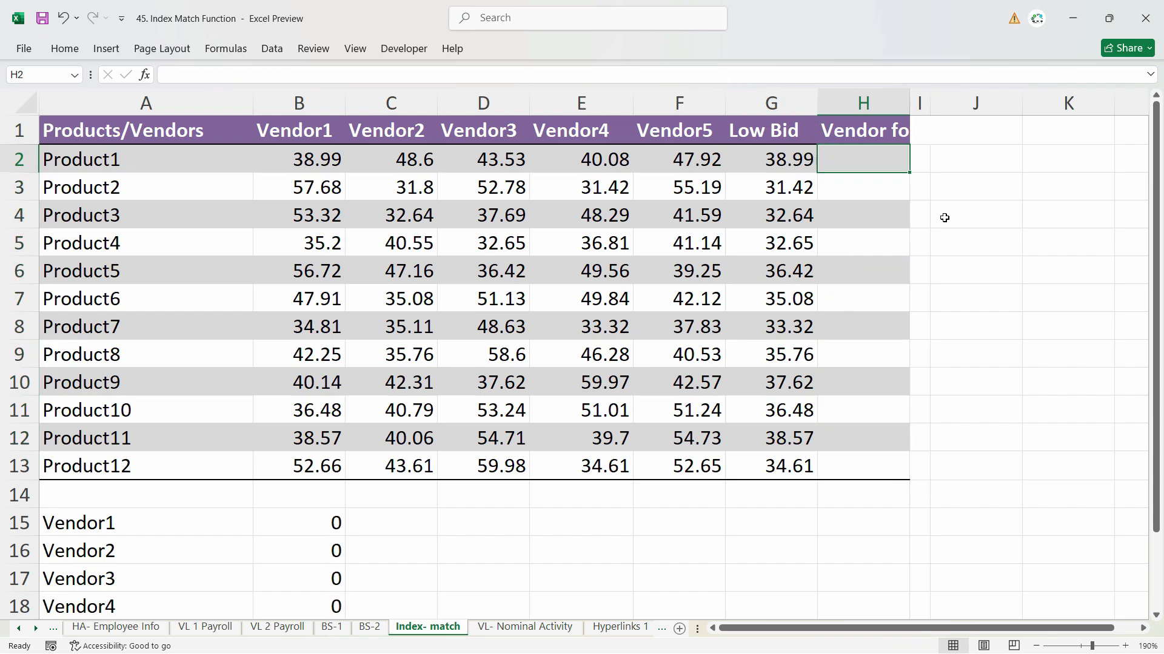
{"action": "type", "text": "=XLOOKUP("}
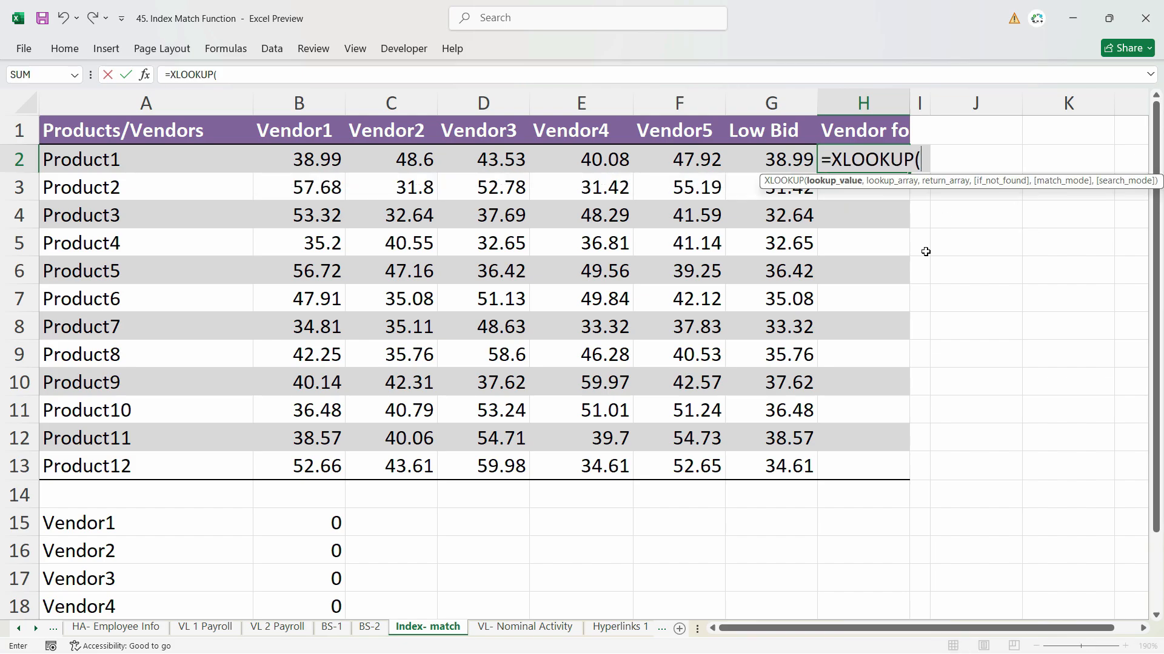
{"action": "left_click", "coordinate": [781, 159]}
{"action": "type", "text": ","}
{"action": "left_click_drag", "start_coordinate": [697, 160], "coordinate": [282, 161]}
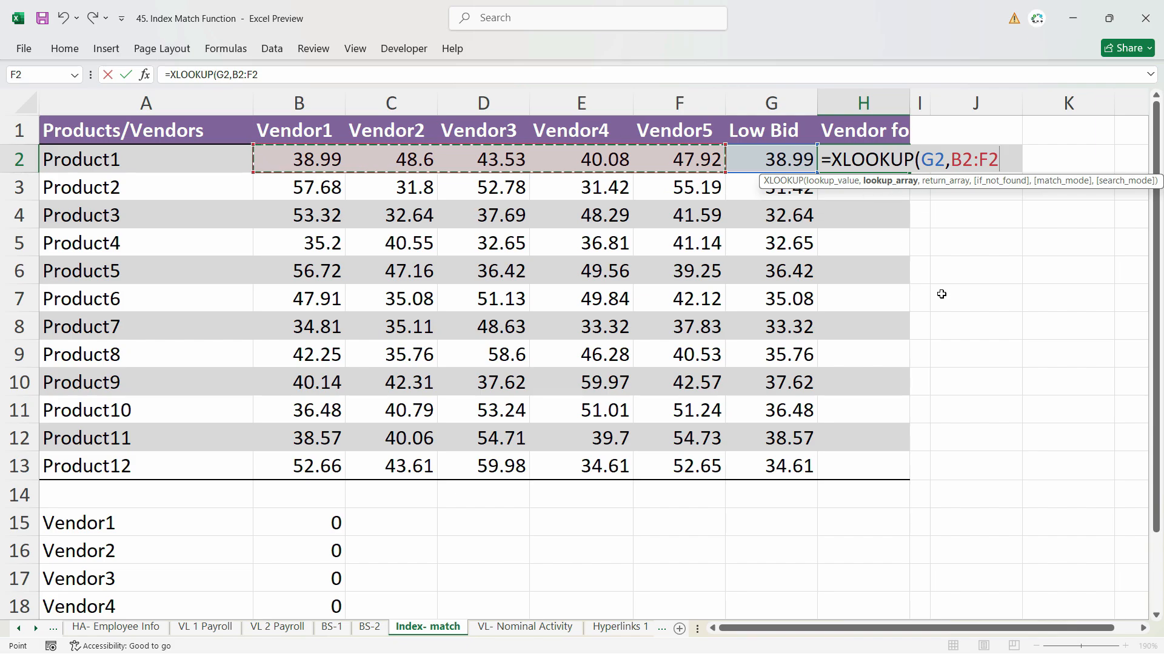
Finish the H2 XLOOKUP with the absolute return array $B$1:$F$1, the not-found text "Nil" and 0 for an exact match.
{"action": "type", "text": ","}
{"action": "left_click_drag", "start_coordinate": [684, 133], "coordinate": [310, 138]}
{"action": "left_click_drag", "start_coordinate": [1064, 159], "coordinate": [1005, 159]}
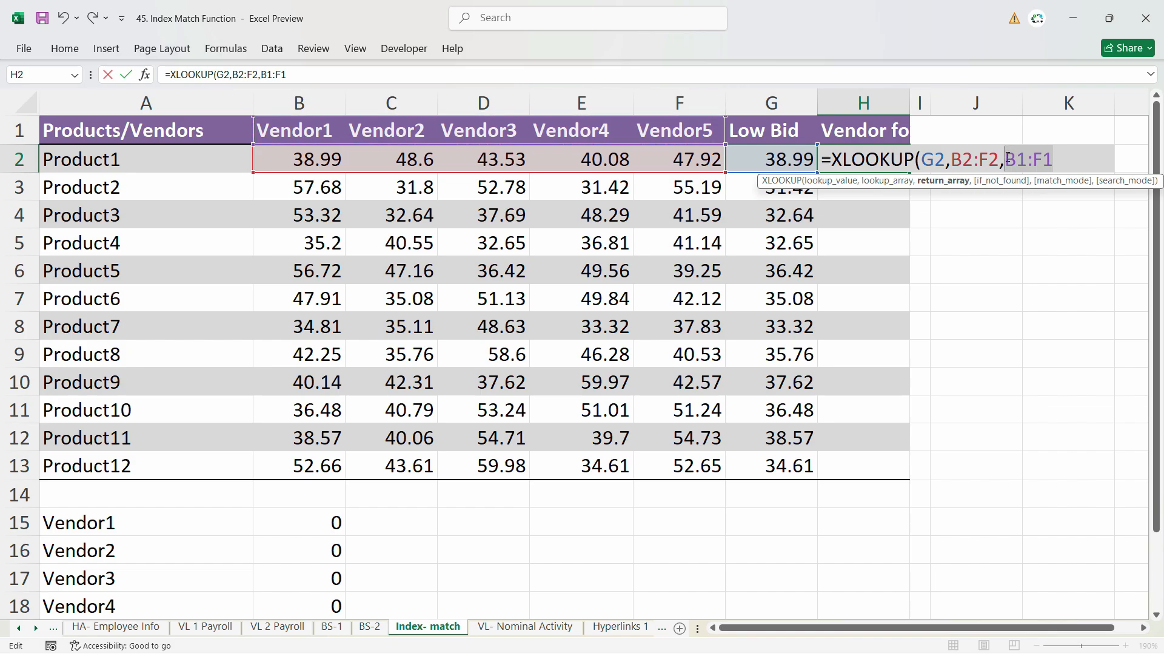
{"action": "key", "text": "F4"}
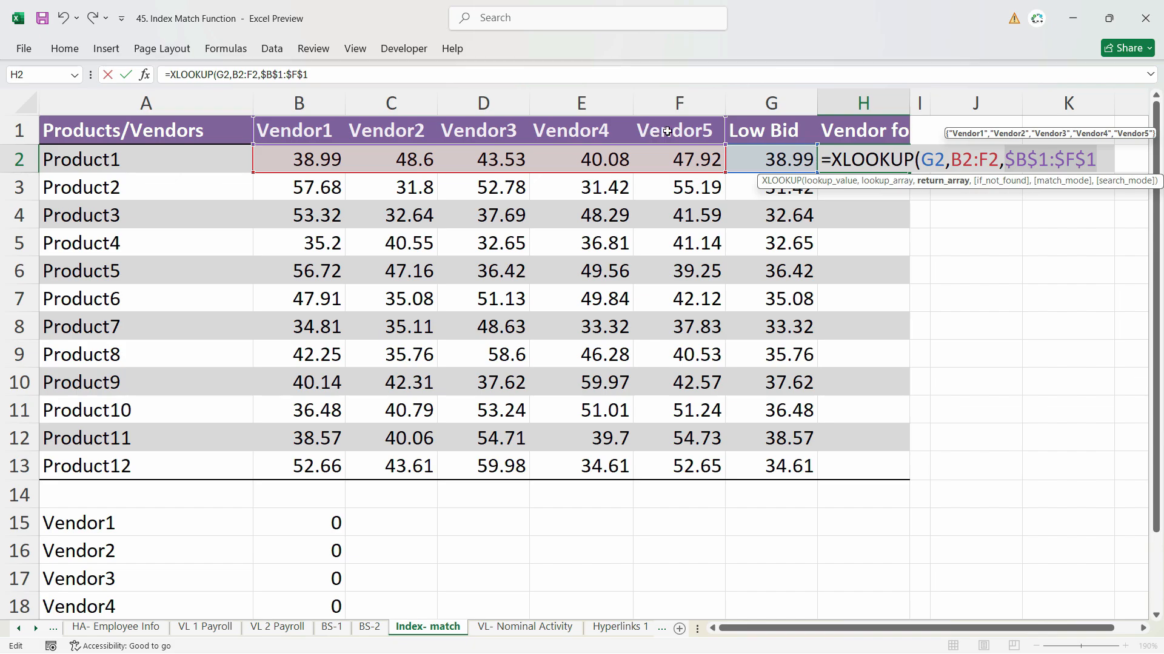
{"action": "type", "text": ",\"Nil\","}
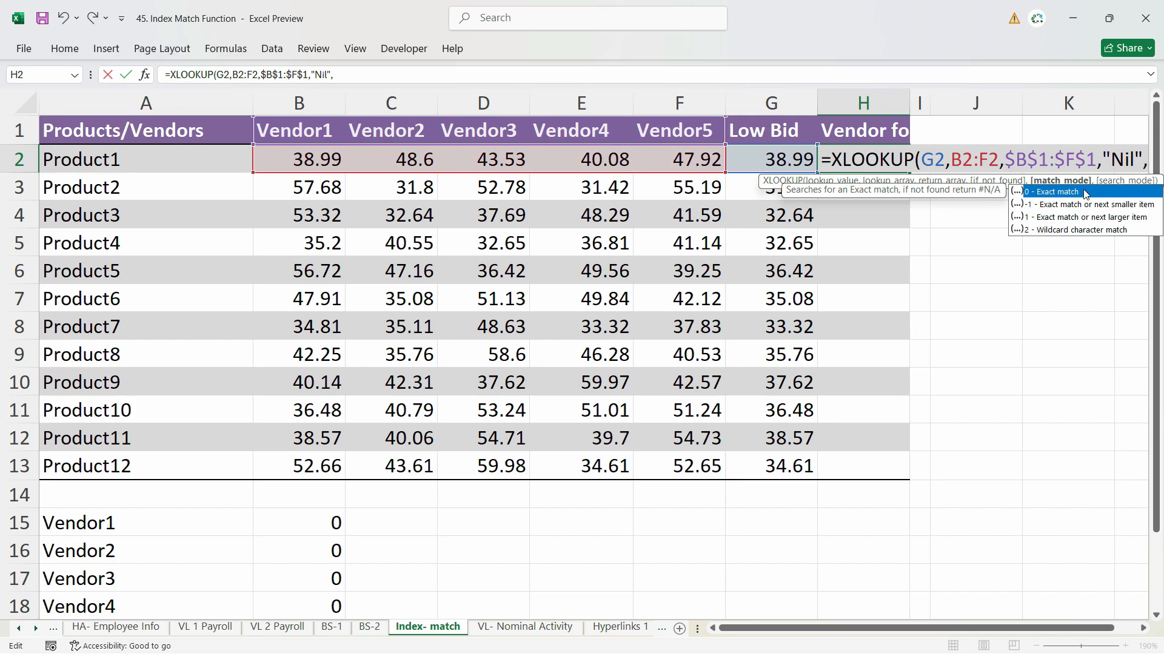
{"action": "double_click", "coordinate": [1058, 192]}
{"action": "key", "text": "Return"}
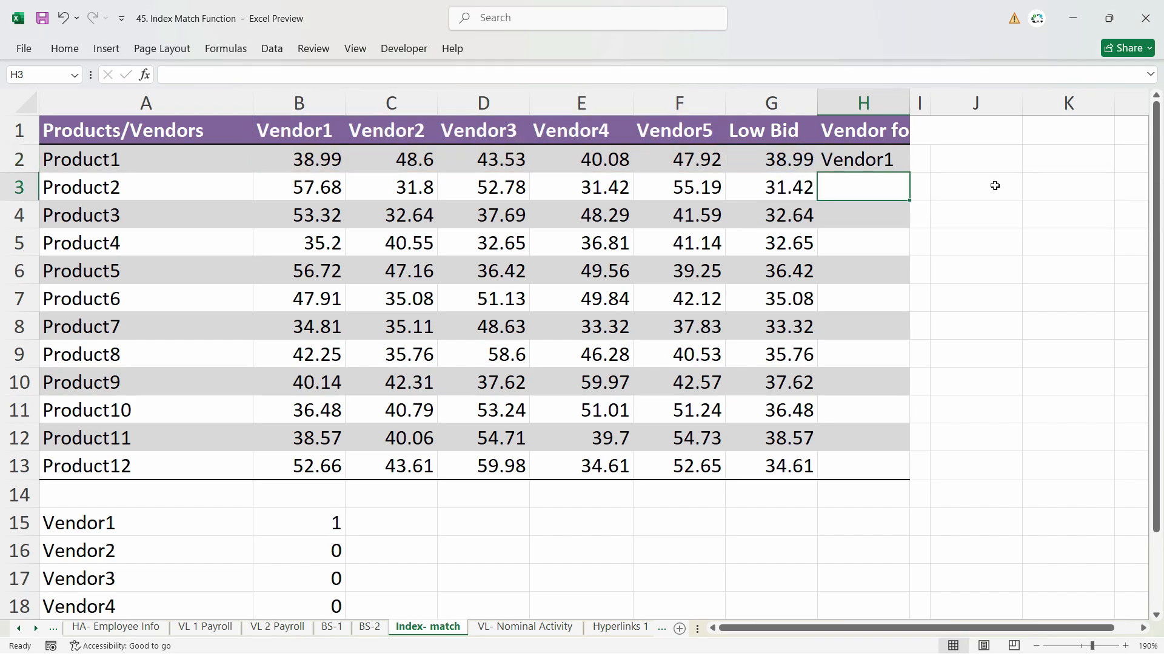
Fill the H2 formula down to H13 and check the vendor returned for Product9 against its bids and column header.
{"action": "key", "text": "Up"}
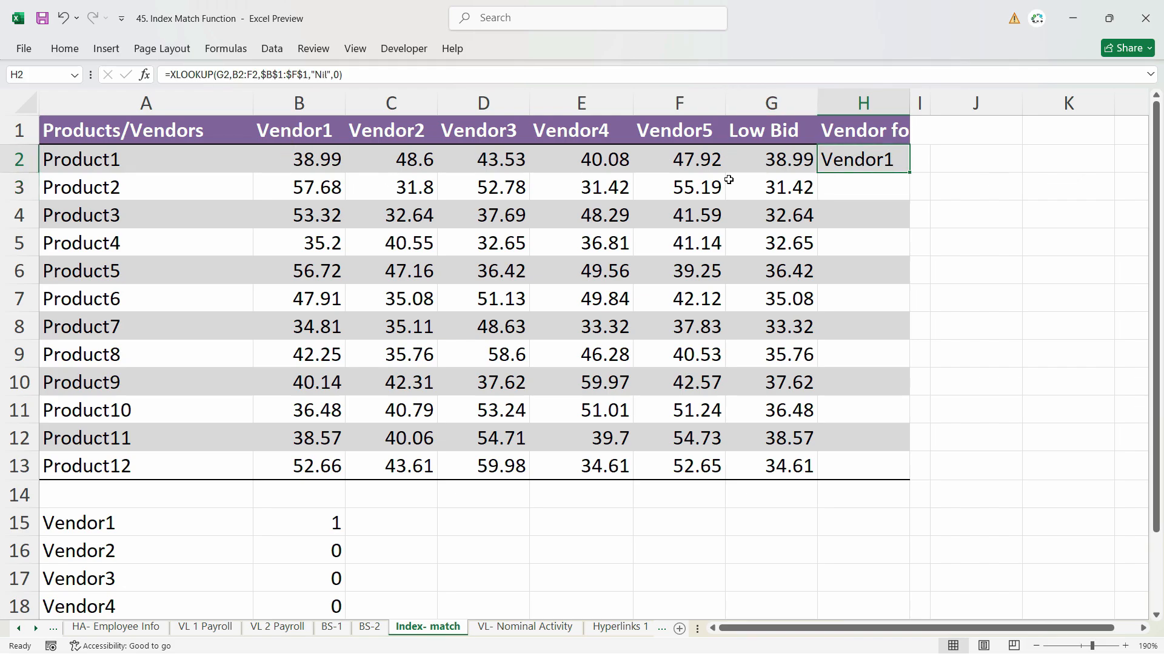
{"action": "double_click", "coordinate": [909, 173]}
{"action": "left_click", "coordinate": [867, 397]}
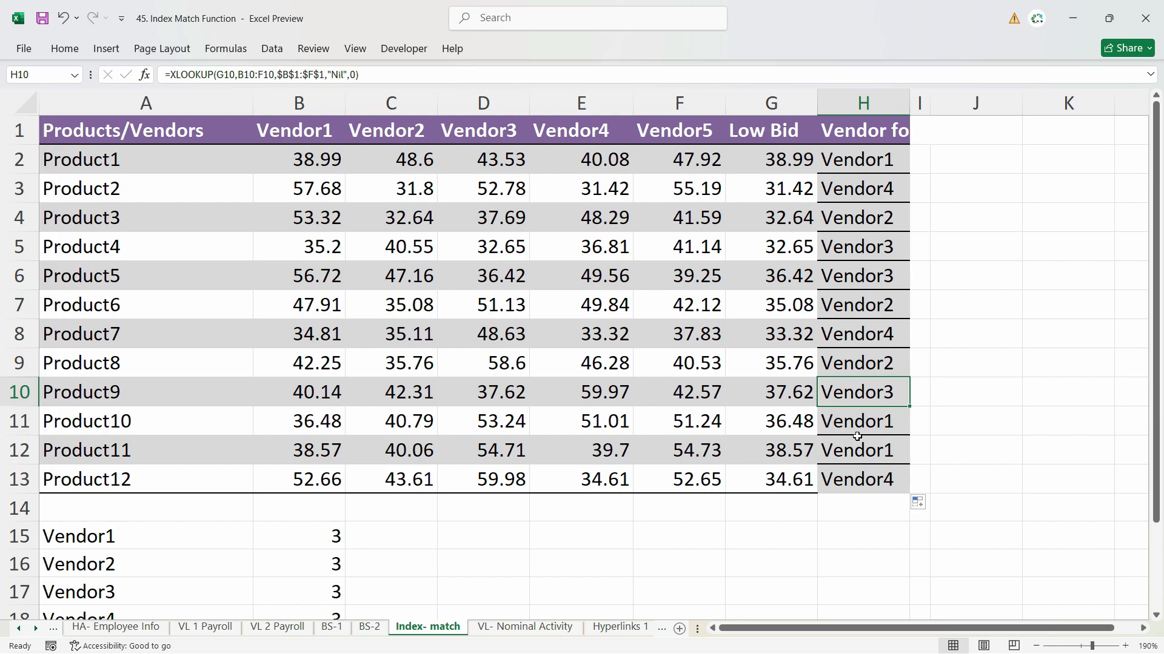
{"action": "left_click", "coordinate": [811, 402]}
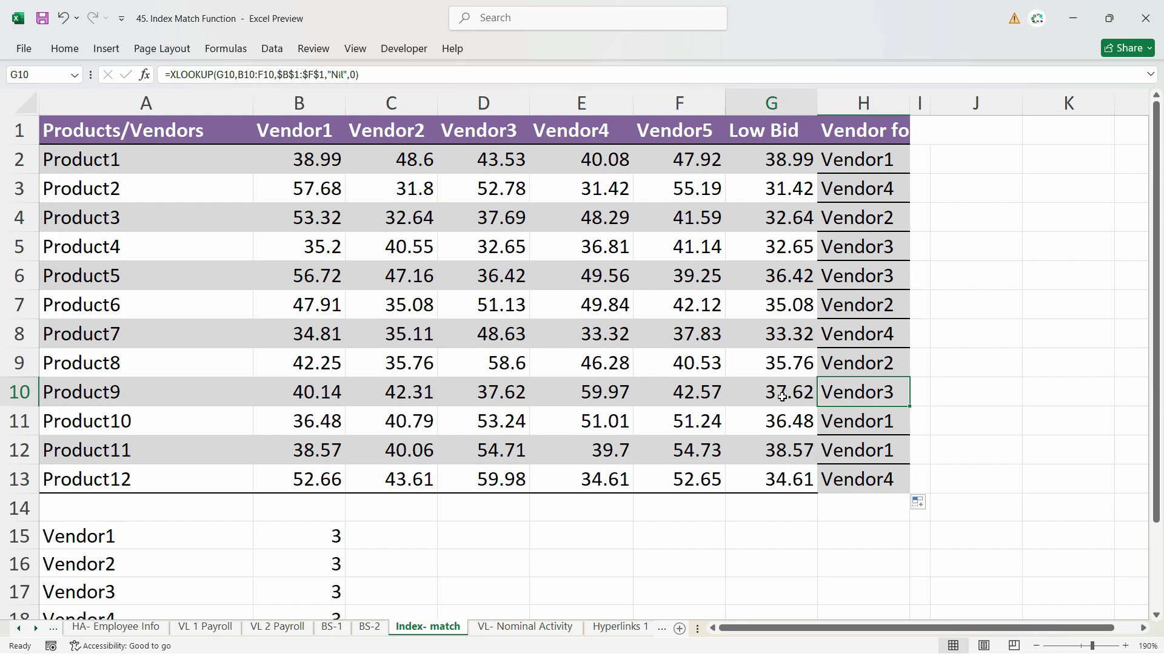
{"action": "left_click", "coordinate": [486, 395]}
{"action": "left_click", "coordinate": [497, 126]}
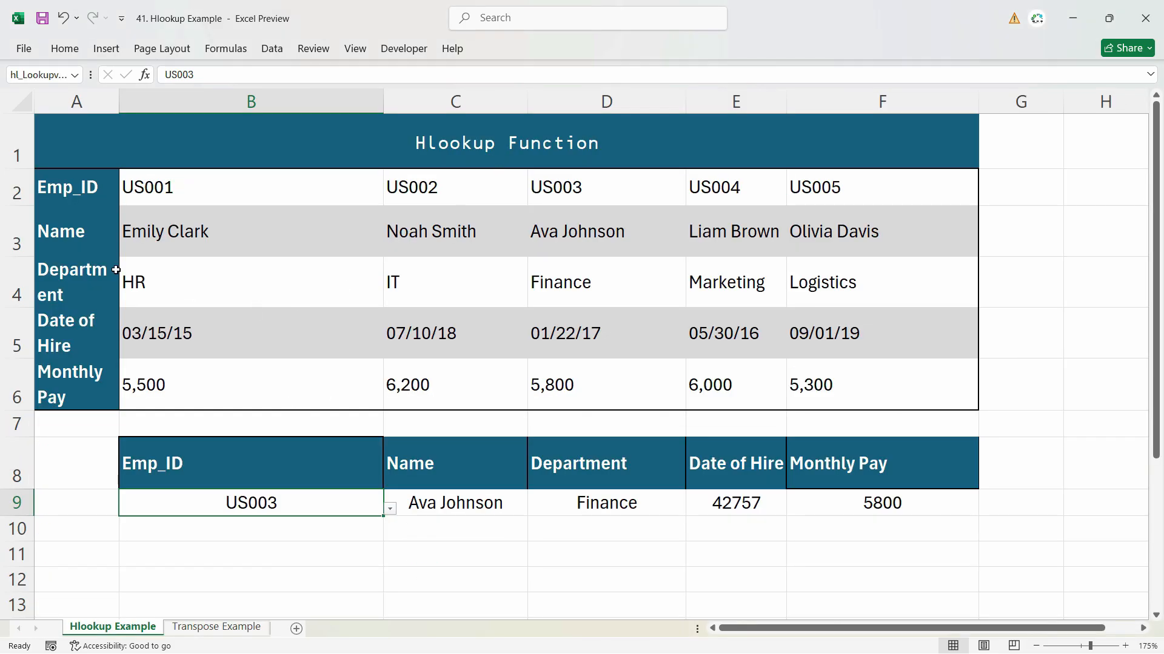
Clear the existing lookup results in C9:F9 on the Hlookup Example sheet.
{"action": "left_click", "coordinate": [90, 199]}
{"action": "left_click_drag", "start_coordinate": [208, 179], "coordinate": [838, 182]}
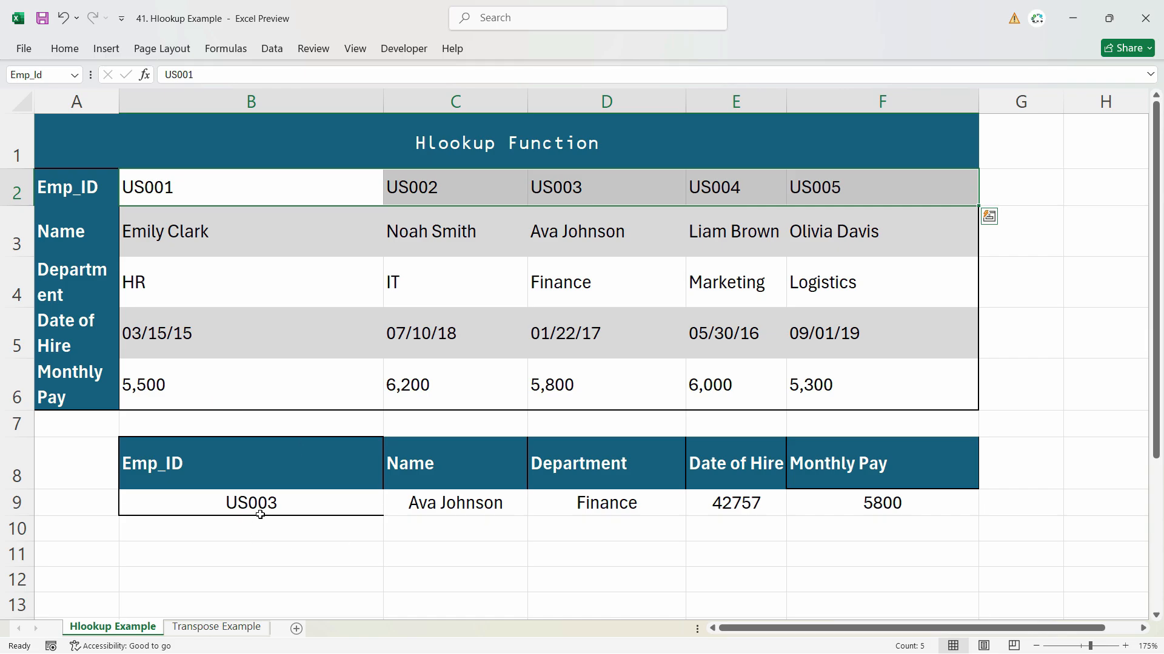
{"action": "left_click", "coordinate": [243, 513]}
{"action": "left_click_drag", "start_coordinate": [454, 509], "coordinate": [797, 498]}
{"action": "key", "text": "Delete"}
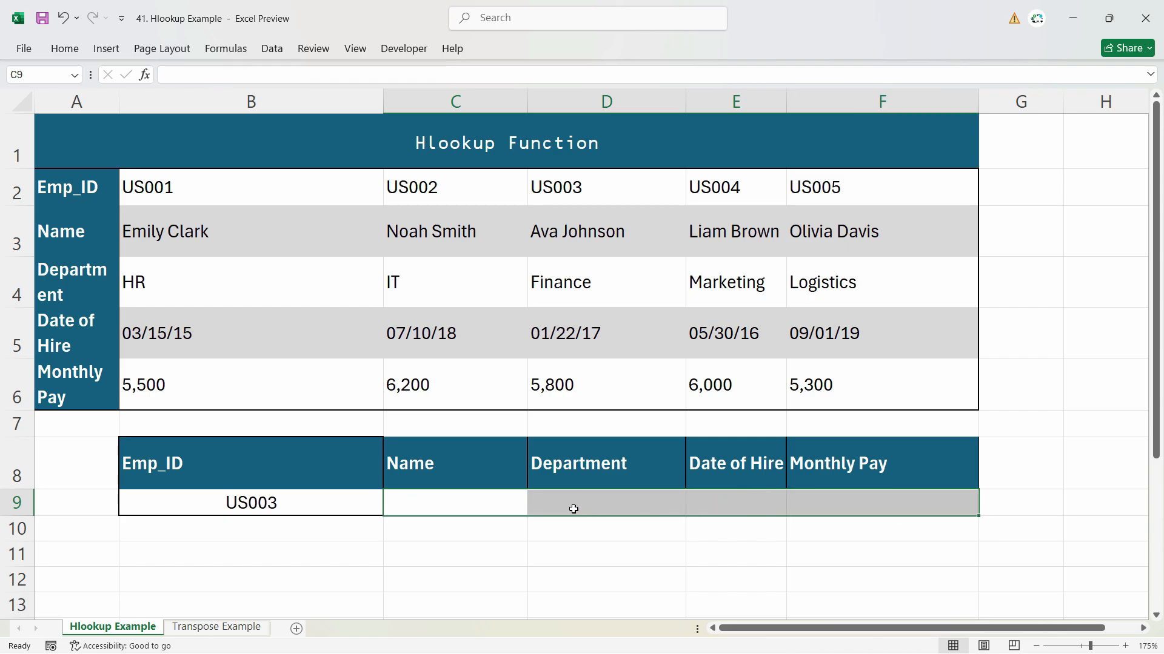
Begin an XLOOKUP in C9 with B9 (hl_Lookupvalue) as the lookup value and the Emp_Id range B2:F2 as the lookup array.
{"action": "left_click", "coordinate": [512, 503]}
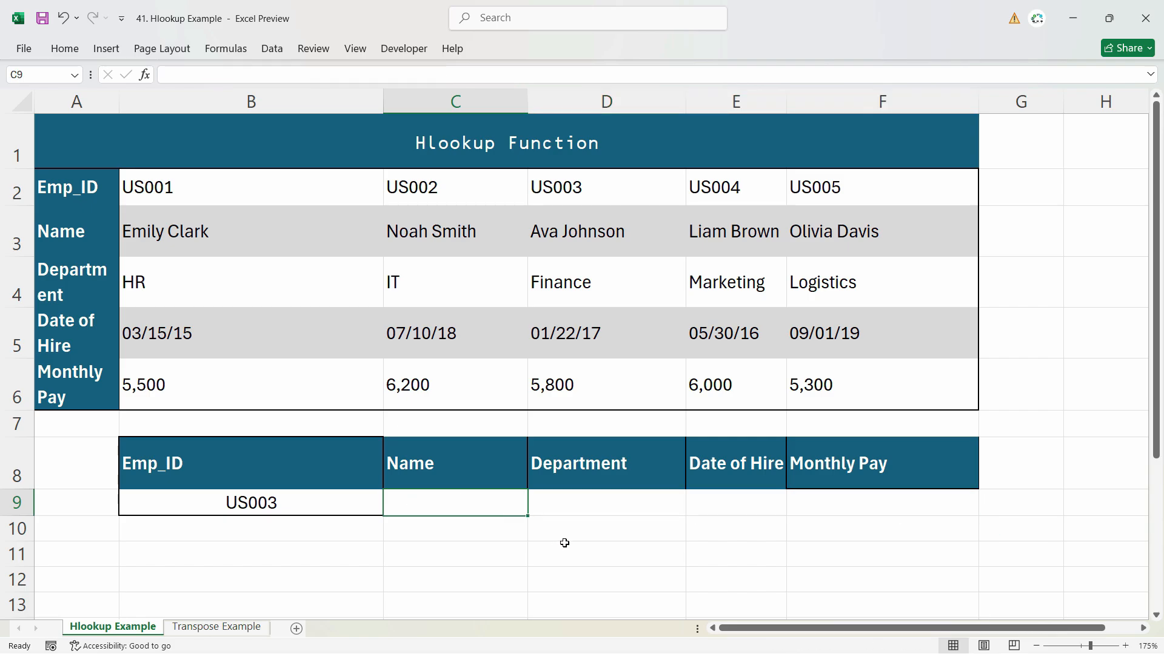
{"action": "type", "text": "=xlo"}
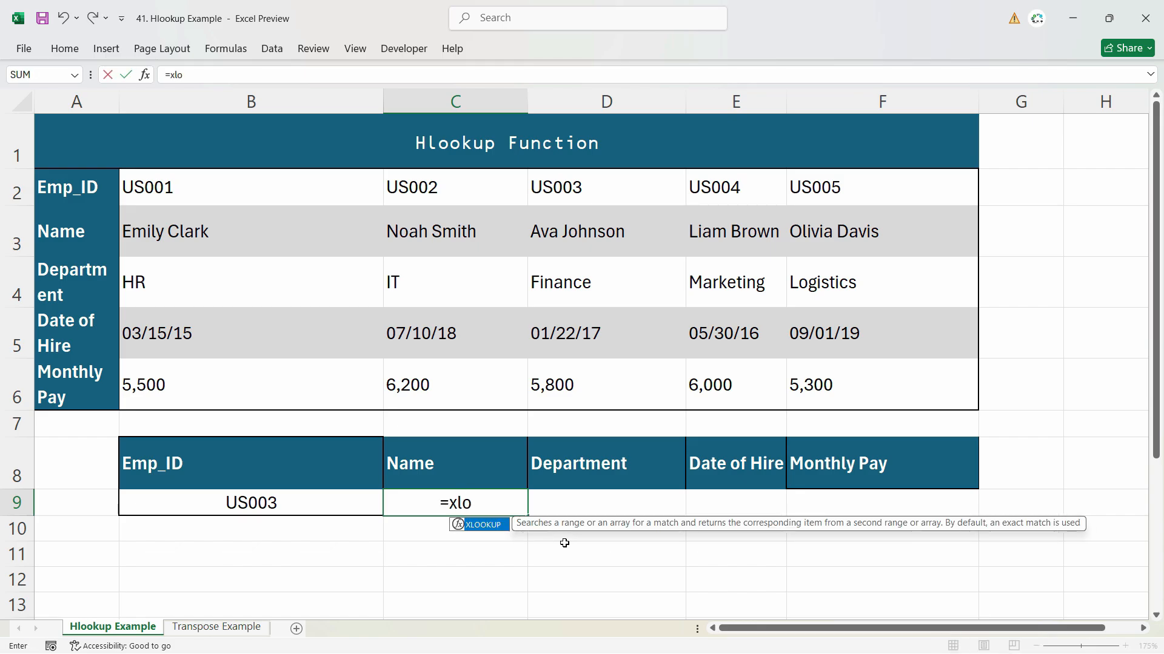
{"action": "key", "text": "Tab"}
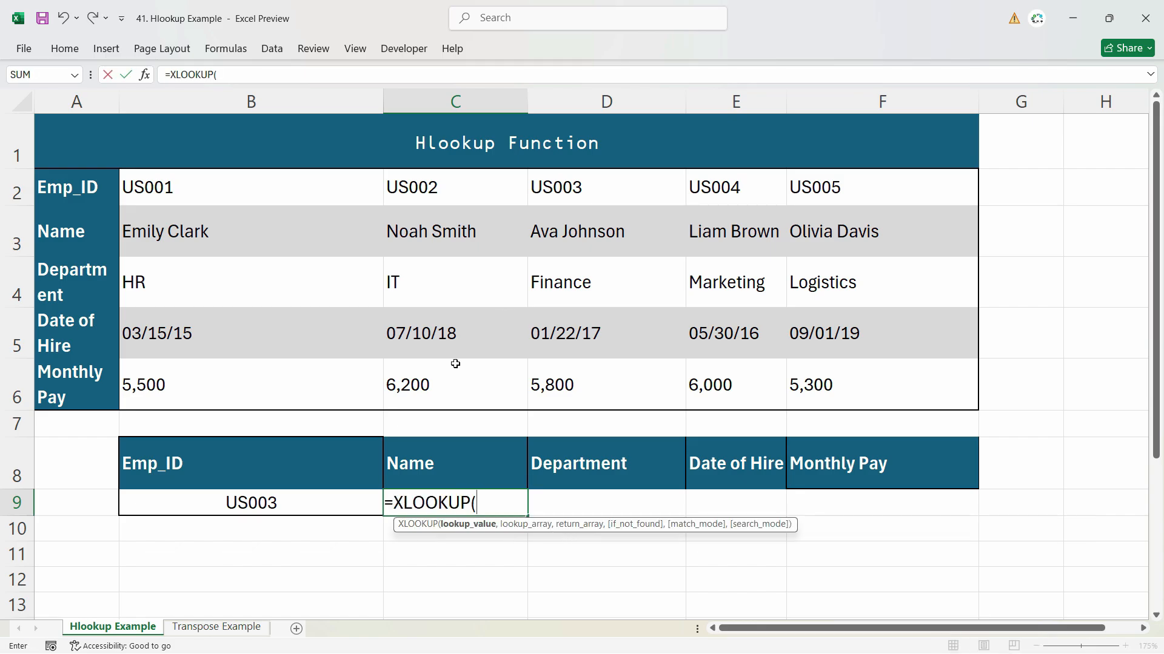
{"action": "left_click", "coordinate": [330, 503]}
{"action": "type", "text": ","}
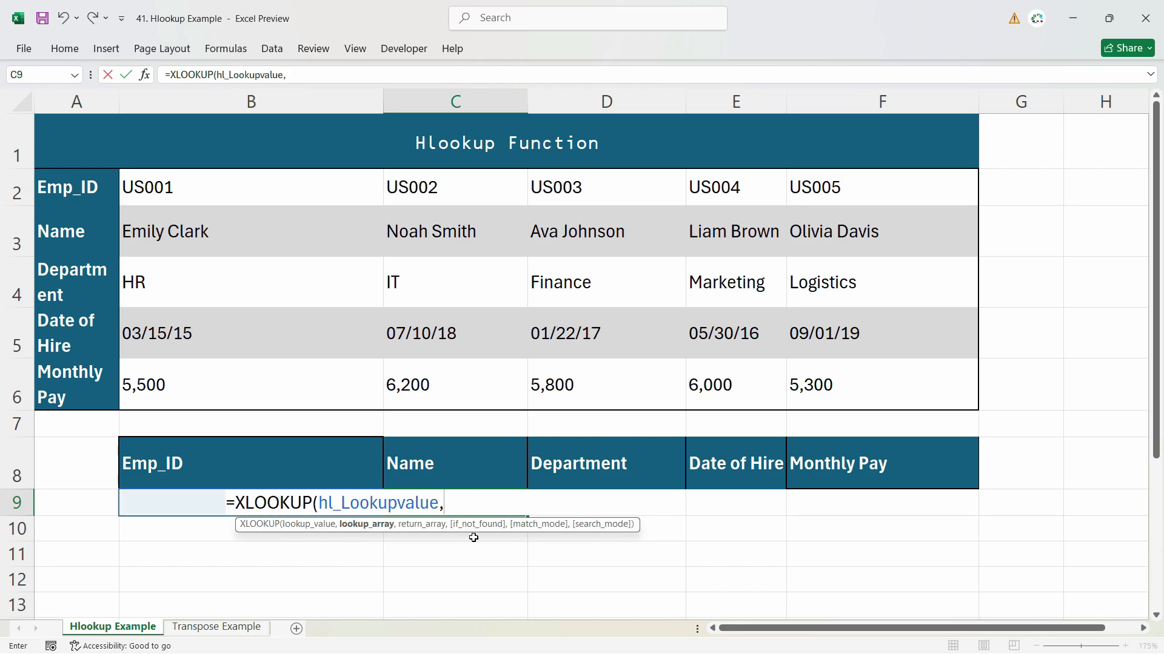
{"action": "left_click_drag", "start_coordinate": [189, 188], "coordinate": [851, 193]}
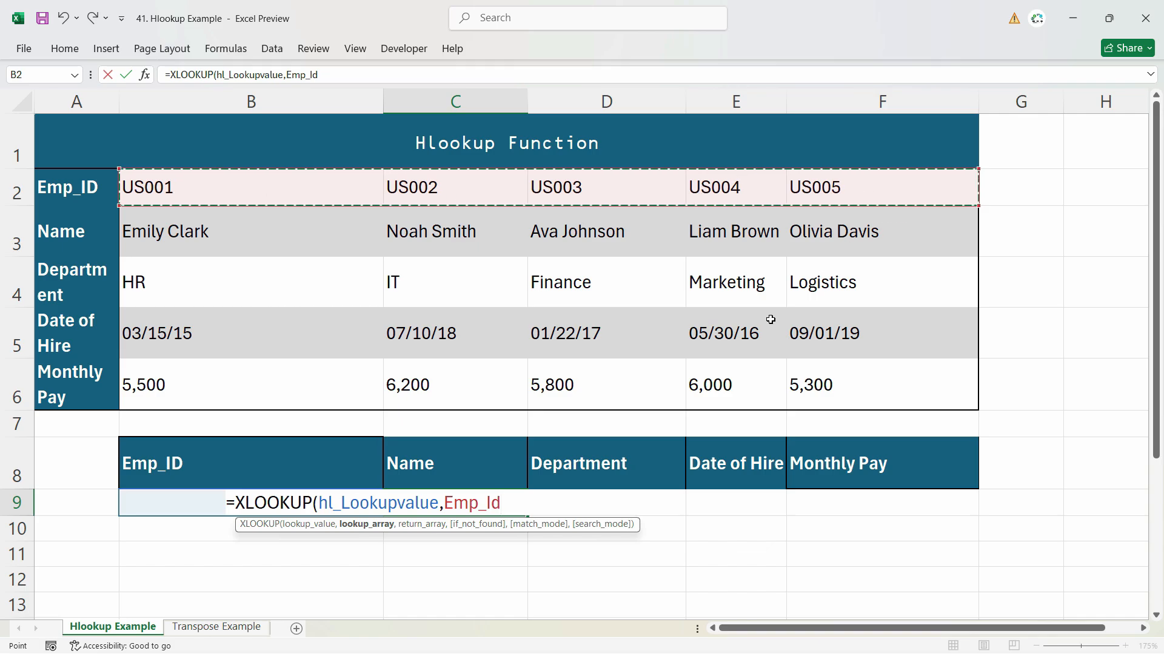
{"action": "type", "text": ","}
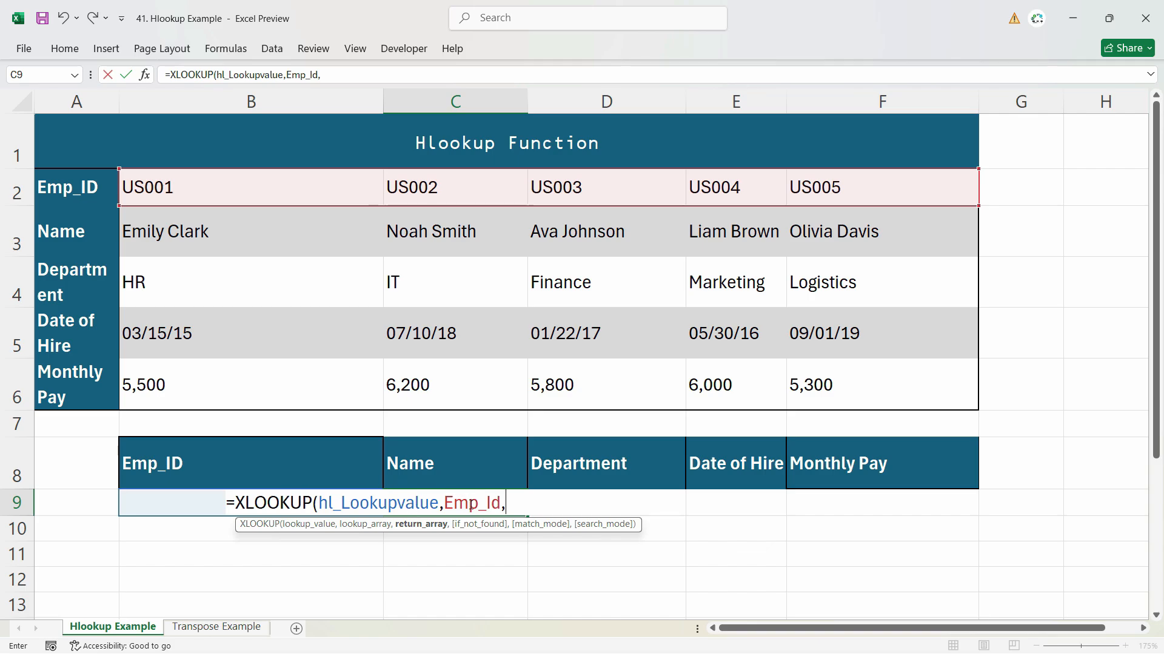
Finish the C9 XLOOKUP with the absolute return array $B$3:$F$3, the not-found text "Not Found" and 0 for an exact match.
{"action": "left_click_drag", "start_coordinate": [168, 241], "coordinate": [845, 227]}
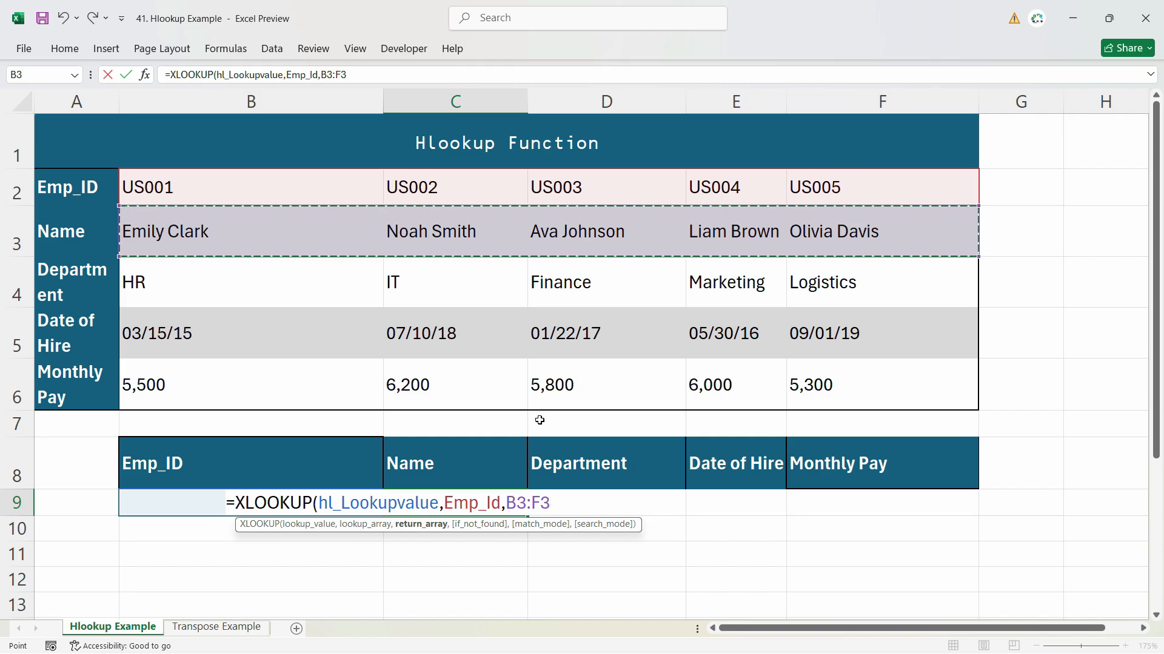
{"action": "key", "text": "F4"}
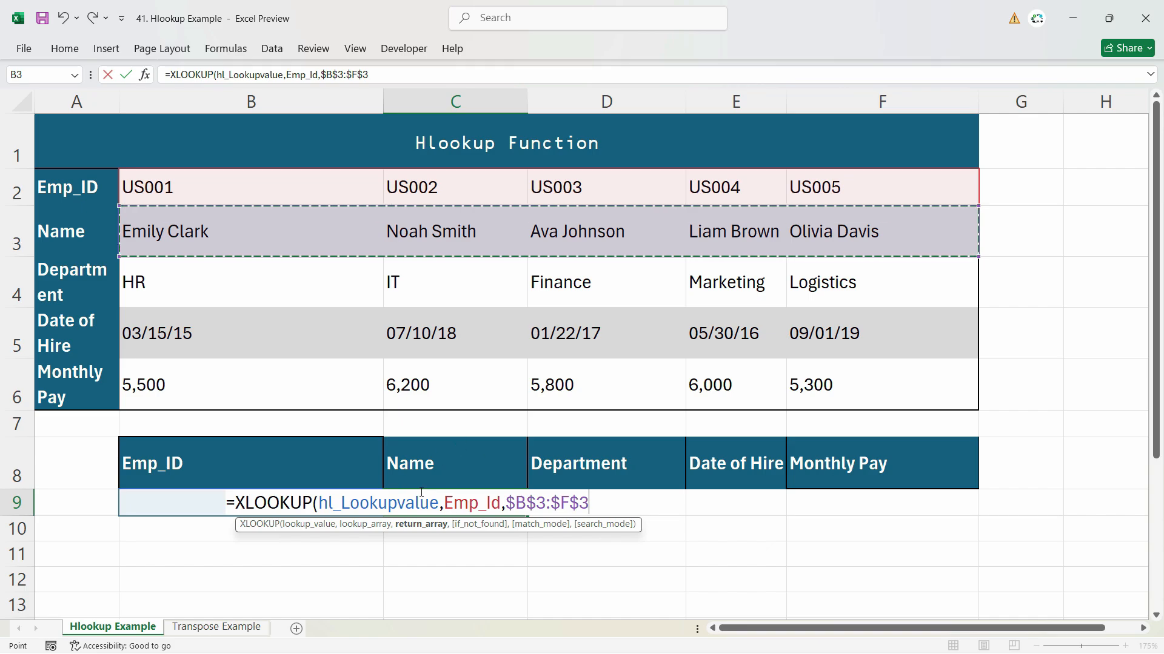
{"action": "type", "text": ","}
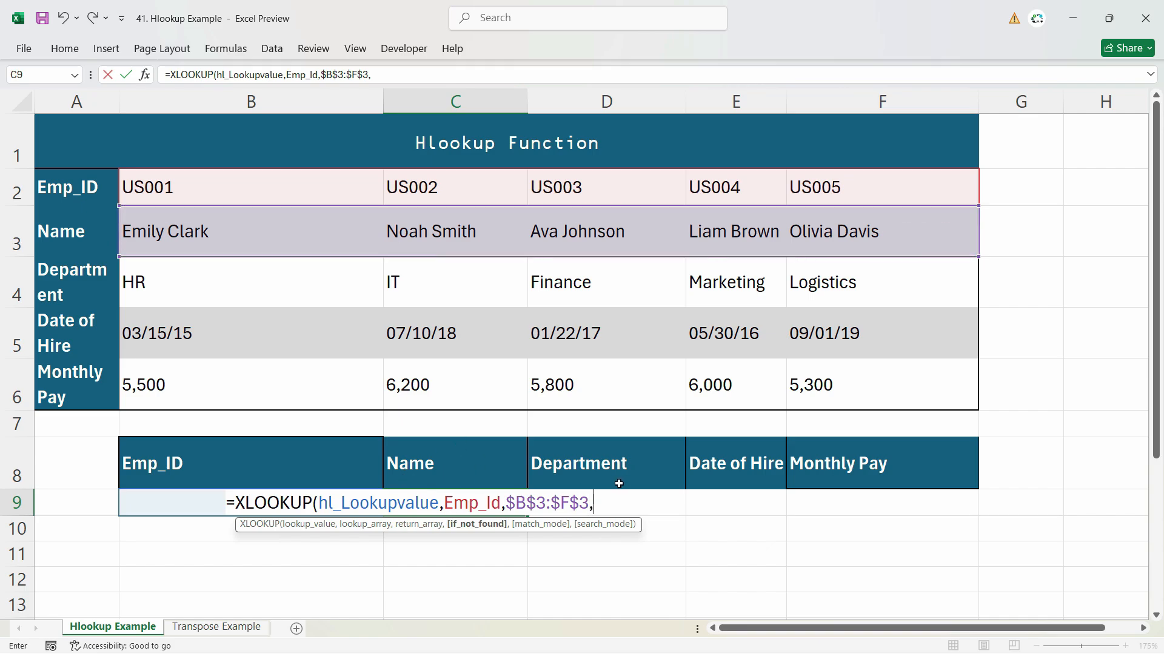
{"action": "type", "text": "\"Not Found\""}
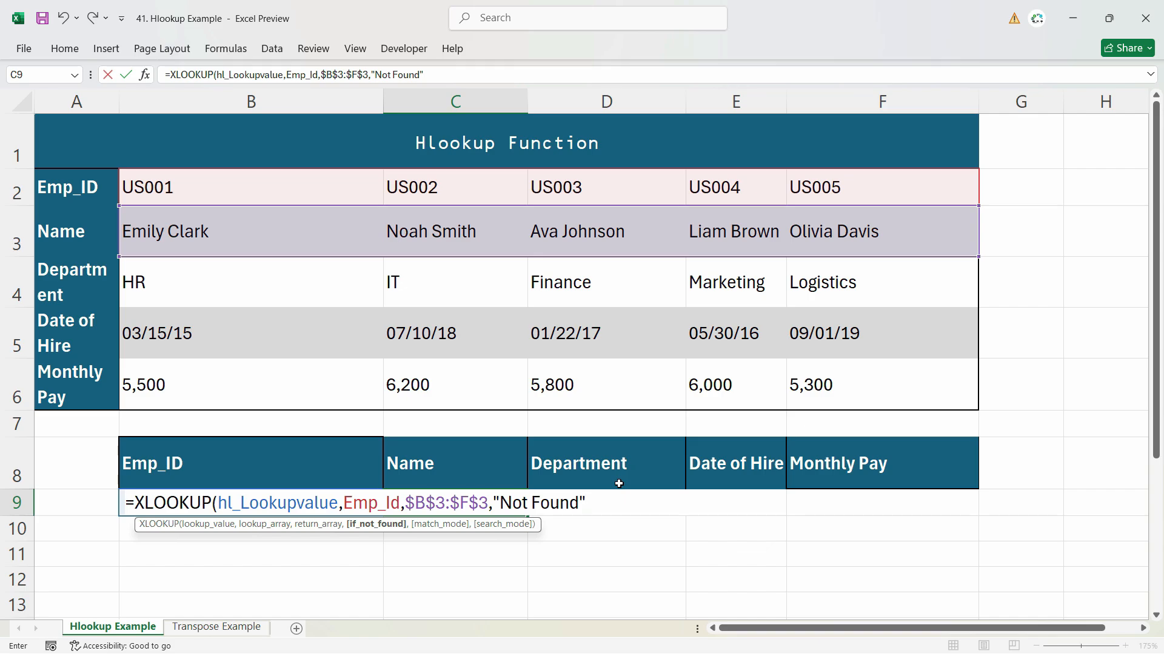
{"action": "type", "text": ",0"}
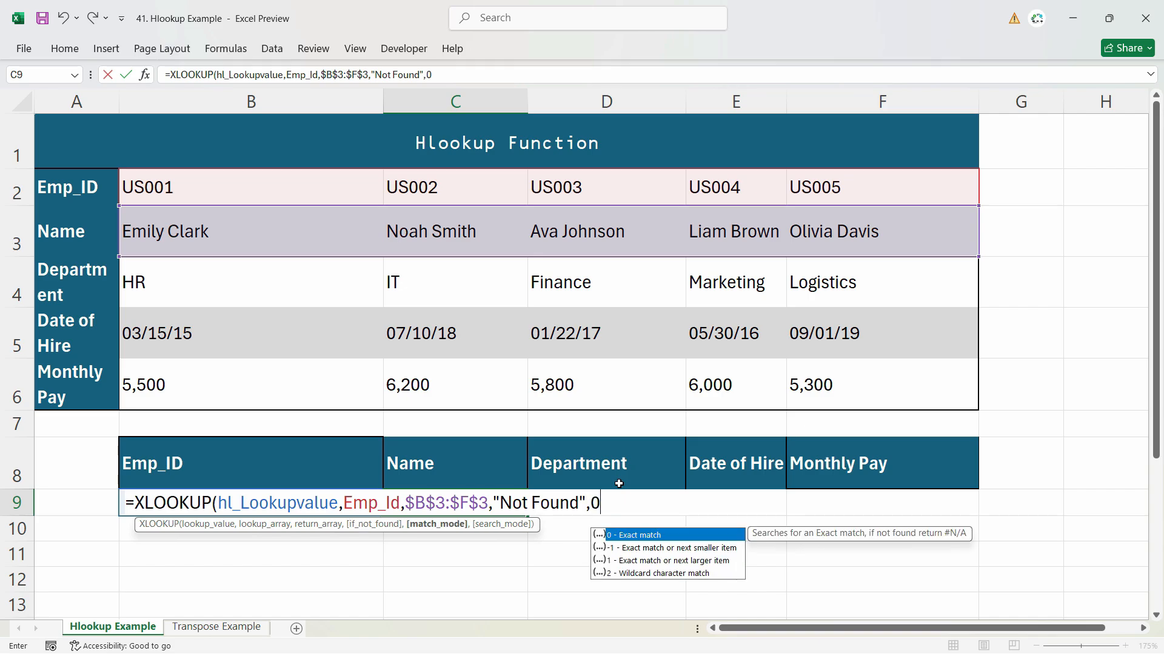
{"action": "key", "text": "Return"}
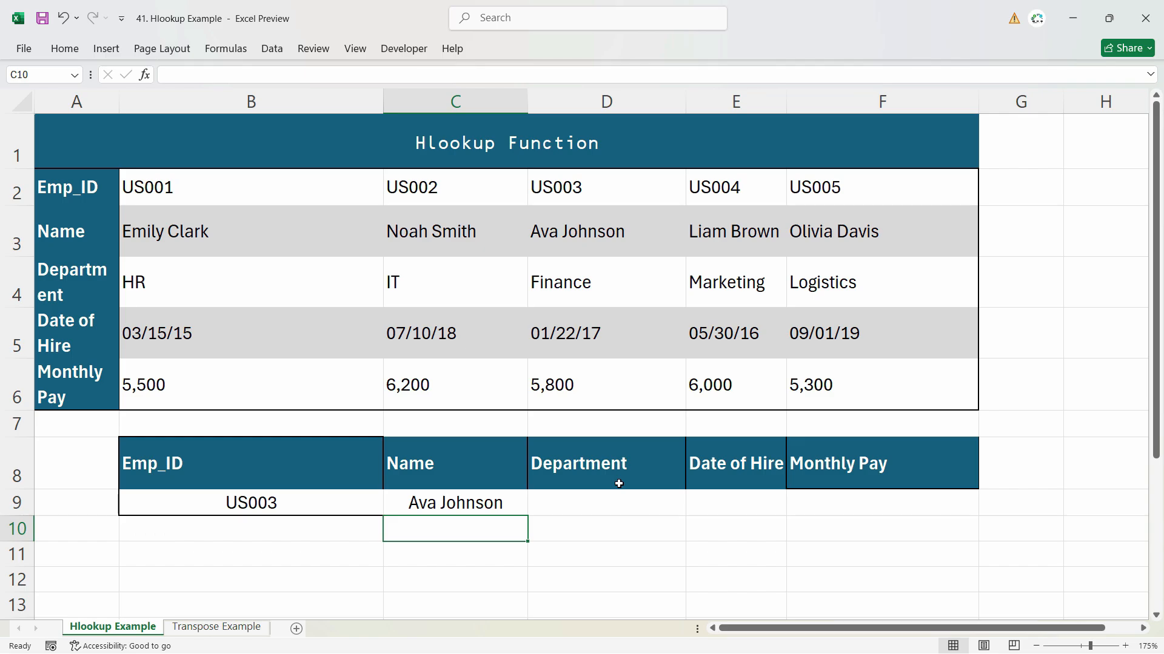
Switch the Emp_ID in B9 to the last ID in the list and check the returned name against row 3.
{"action": "left_click", "coordinate": [315, 512]}
{"action": "left_click", "coordinate": [389, 509]}
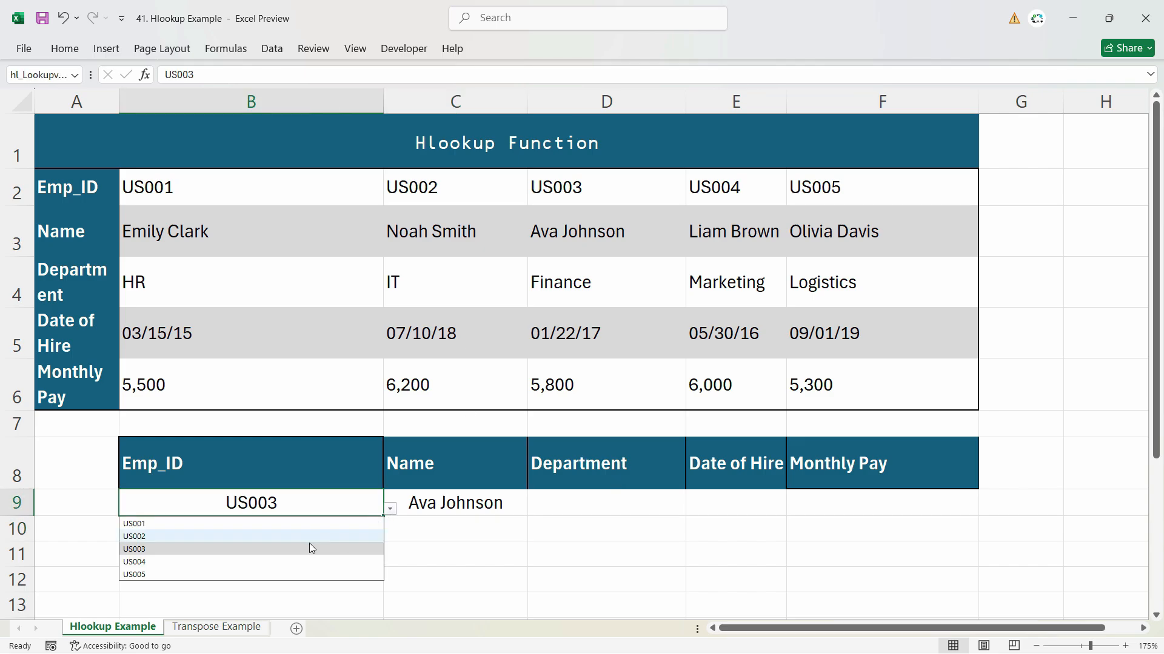
{"action": "left_click", "coordinate": [280, 574]}
{"action": "left_click", "coordinate": [424, 500]}
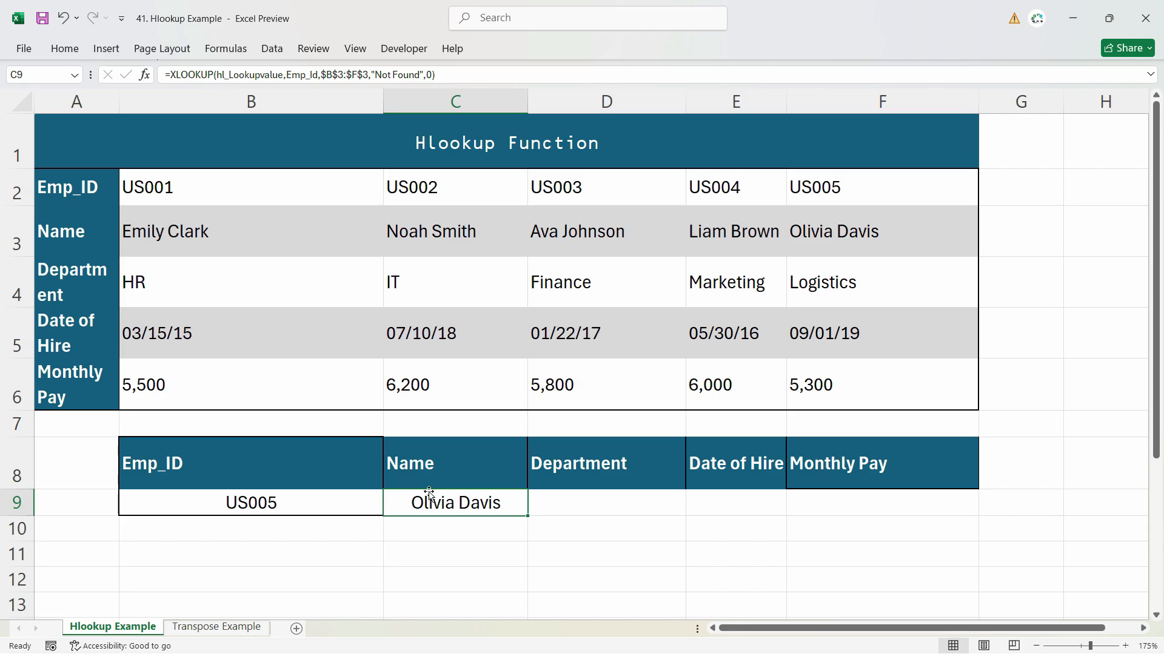
{"action": "left_click", "coordinate": [843, 240]}
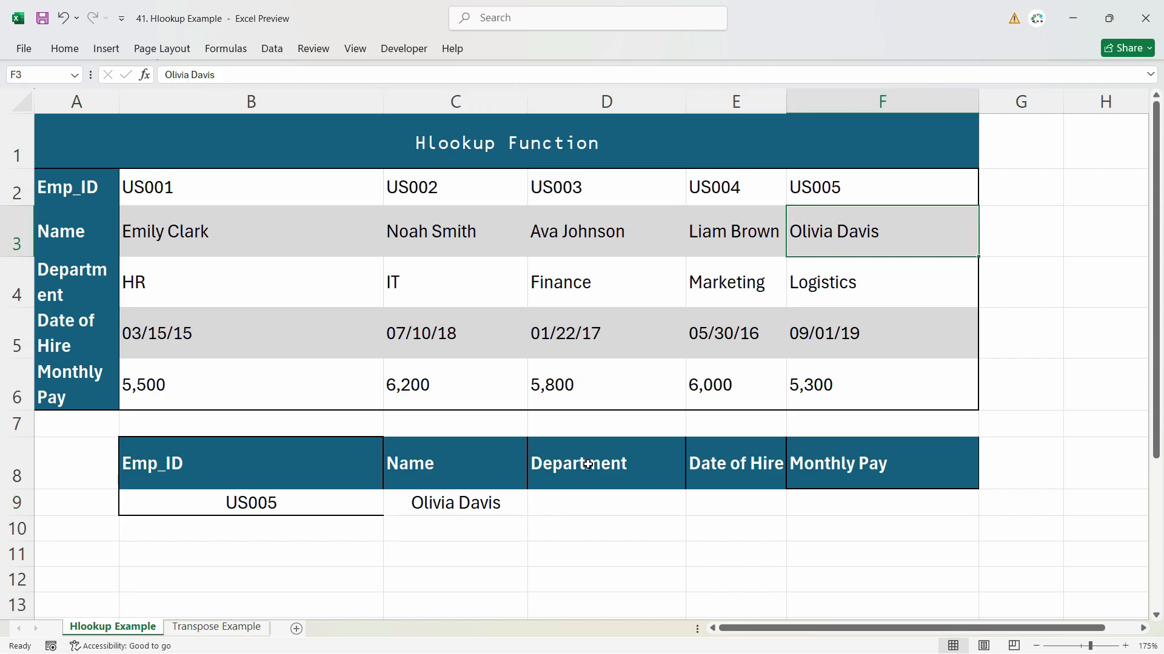
{"action": "left_click", "coordinate": [468, 511]}
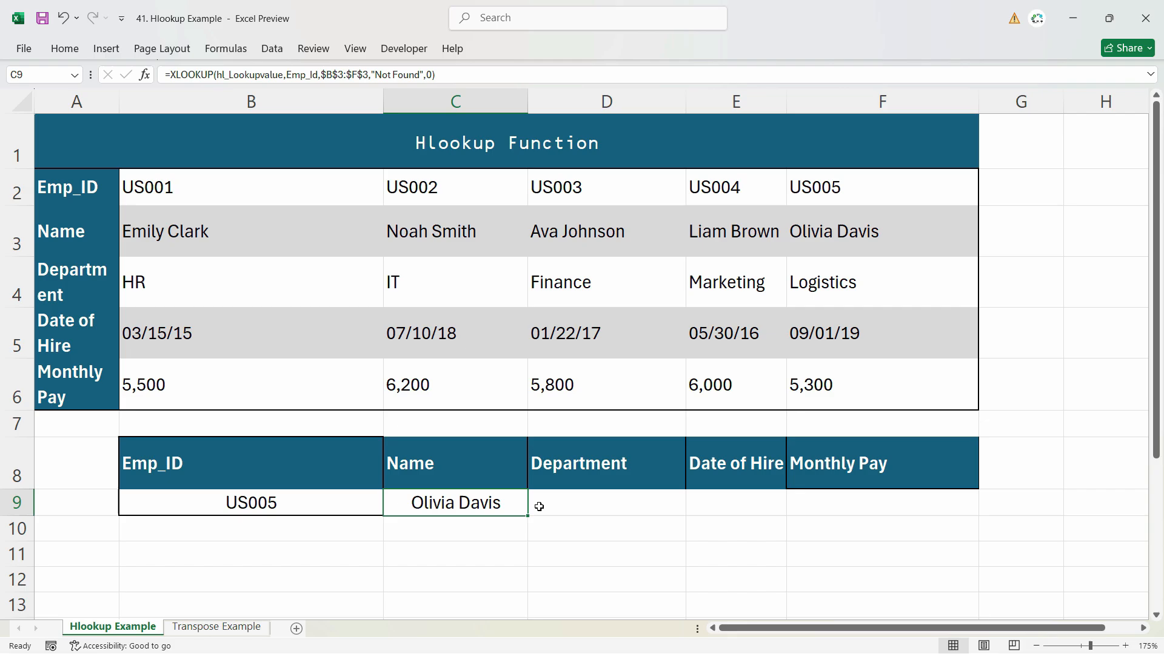
Copy the C9 lookup into D9 and shift its return array to the Department row, $B$4:$F$4.
{"action": "left_click", "coordinate": [605, 504]}
{"action": "key", "text": "ctrl+r"}
{"action": "double_click", "coordinate": [627, 504]}
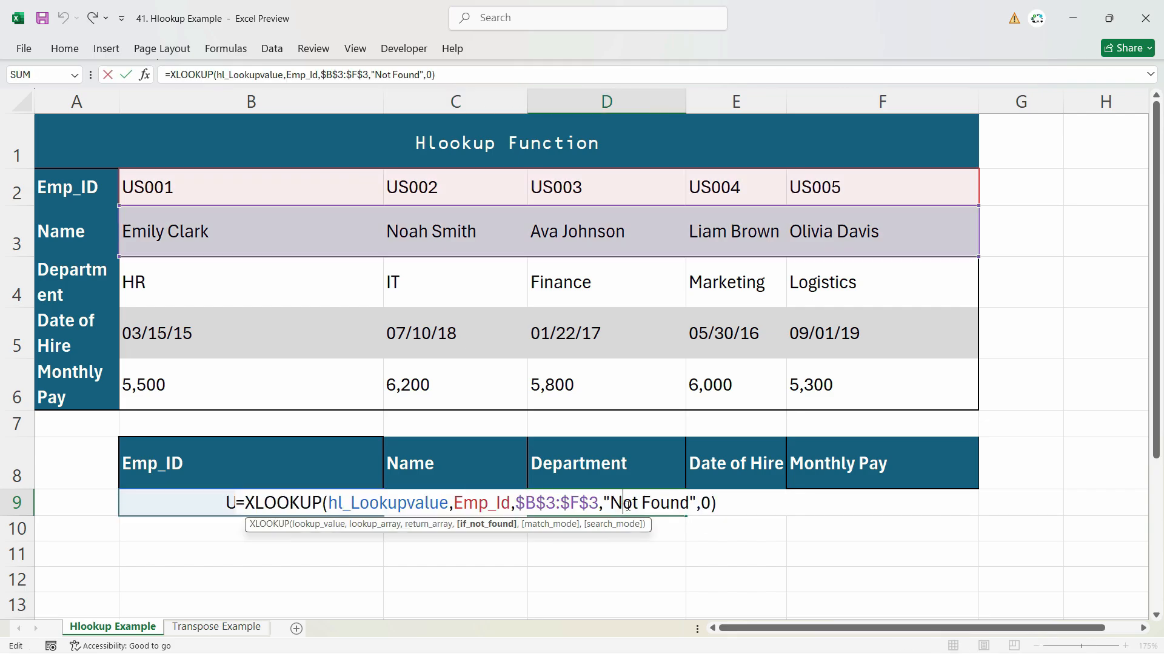
{"action": "left_click_drag", "start_coordinate": [638, 269], "coordinate": [652, 326]}
{"action": "key", "text": "Tab"}
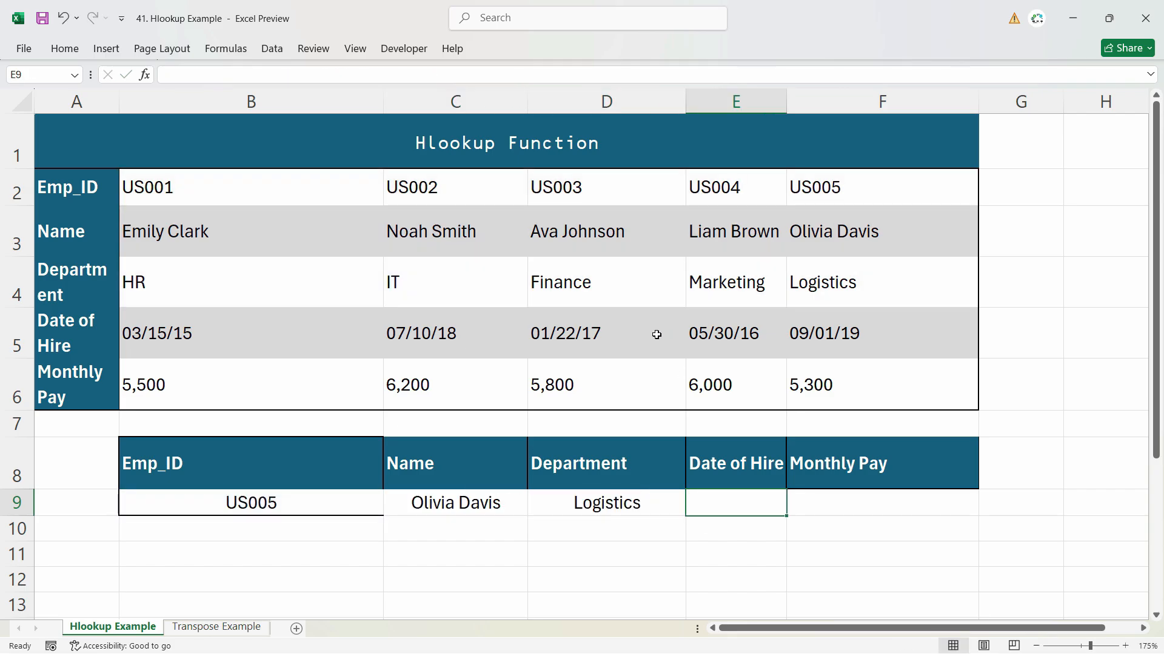
Fill the D9 lookup into E9 and shift its return array to the Date of Hire row, $B$5:$F$5.
{"action": "left_click", "coordinate": [673, 509]}
{"action": "left_click_drag", "start_coordinate": [684, 515], "coordinate": [741, 505]}
{"action": "double_click", "coordinate": [740, 505]}
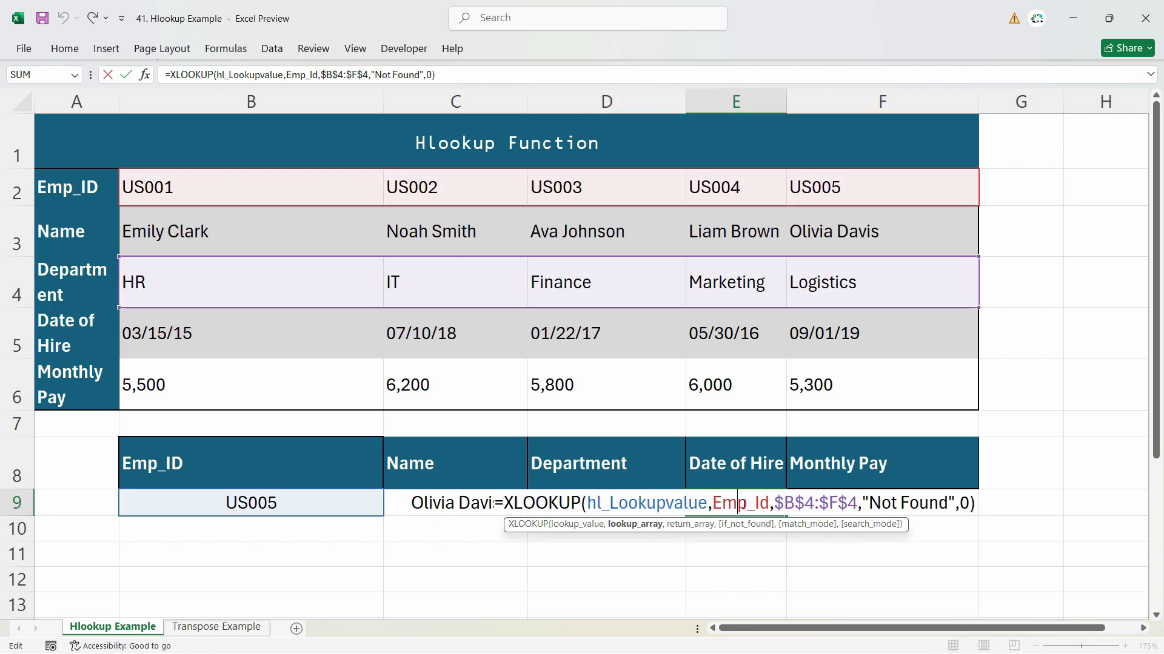
{"action": "left_click_drag", "start_coordinate": [735, 307], "coordinate": [736, 359]}
{"action": "key", "text": "Tab"}
{"action": "key", "text": "Left"}
{"action": "key", "text": "Right"}
{"action": "key", "text": "Left"}
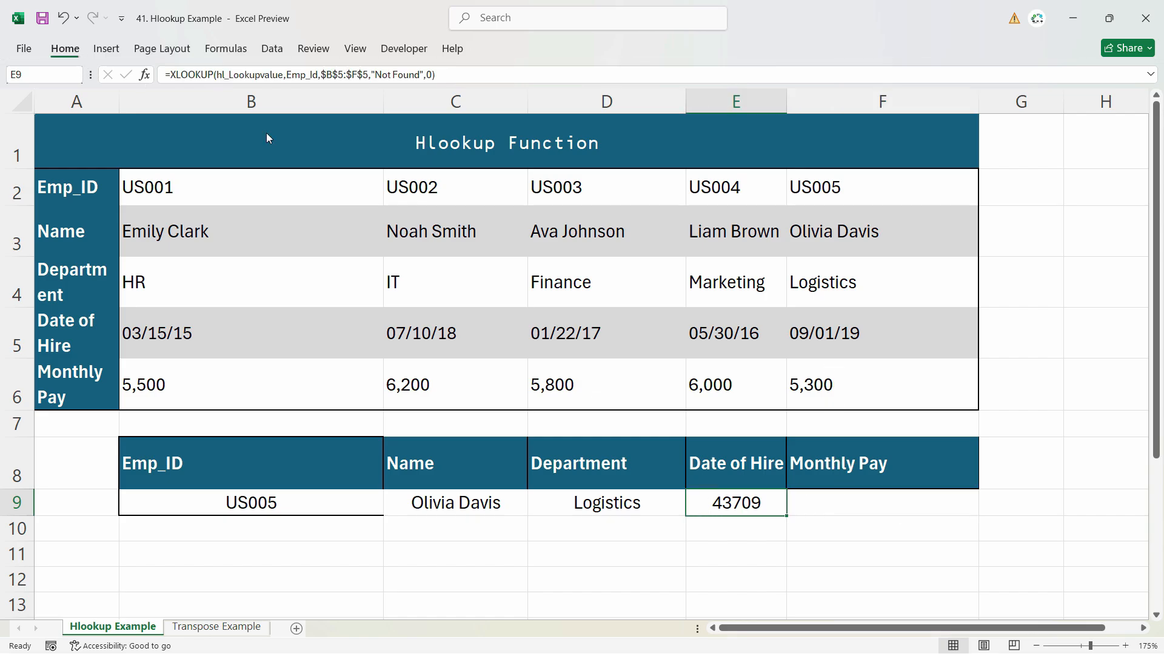
Format the Date of Hire result in E9 as Short Date.
{"action": "key", "text": "ctrl+F1"}
{"action": "left_click", "coordinate": [616, 77]}
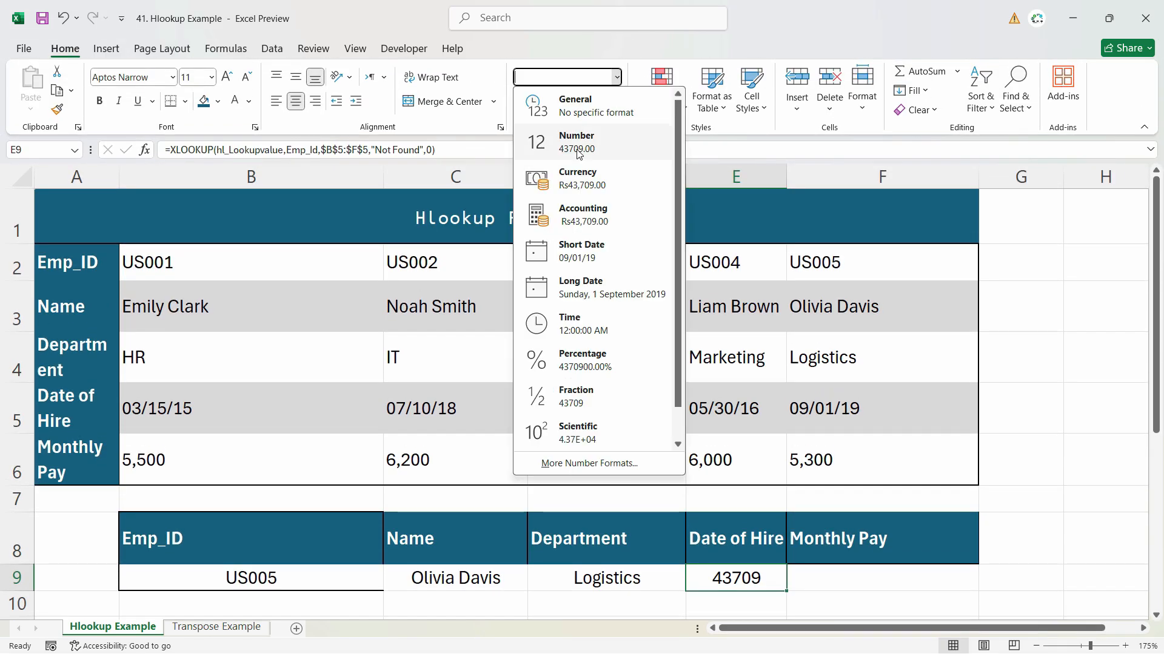
{"action": "left_click", "coordinate": [586, 251]}
Fill the E9 lookup into F9 with the Monthly Pay return array $B$6:$F$6, and set the F9 number format to General.
{"action": "left_click", "coordinate": [857, 576]}
{"action": "left_click", "coordinate": [761, 578]}
{"action": "double_click", "coordinate": [763, 578]}
{"action": "key", "text": "Tab"}
{"action": "left_click", "coordinate": [775, 587]}
{"action": "left_click_drag", "start_coordinate": [787, 591], "coordinate": [868, 586]}
{"action": "double_click", "coordinate": [787, 572]}
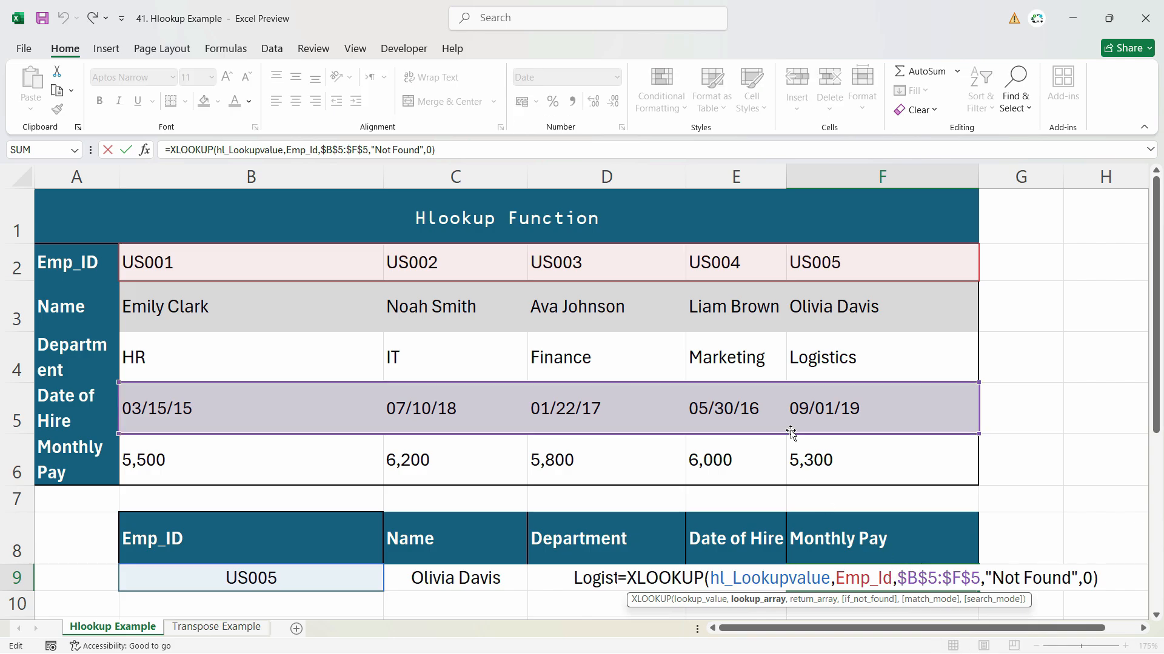
{"action": "left_click_drag", "start_coordinate": [792, 430], "coordinate": [792, 457]}
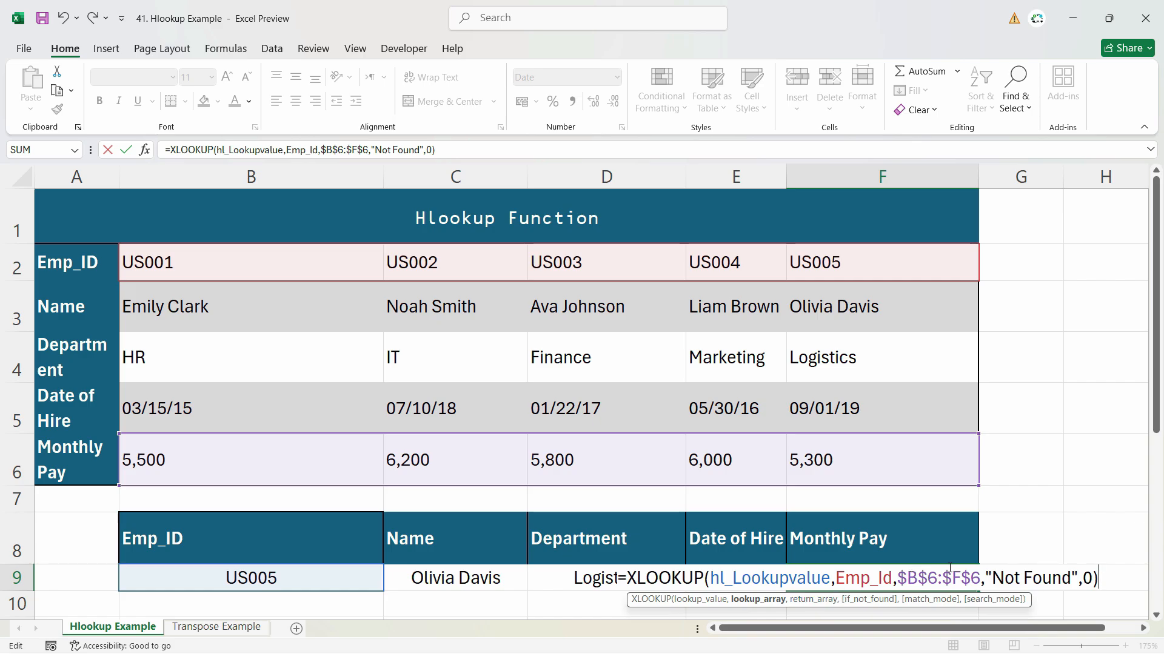
{"action": "key", "text": "ctrl+Return"}
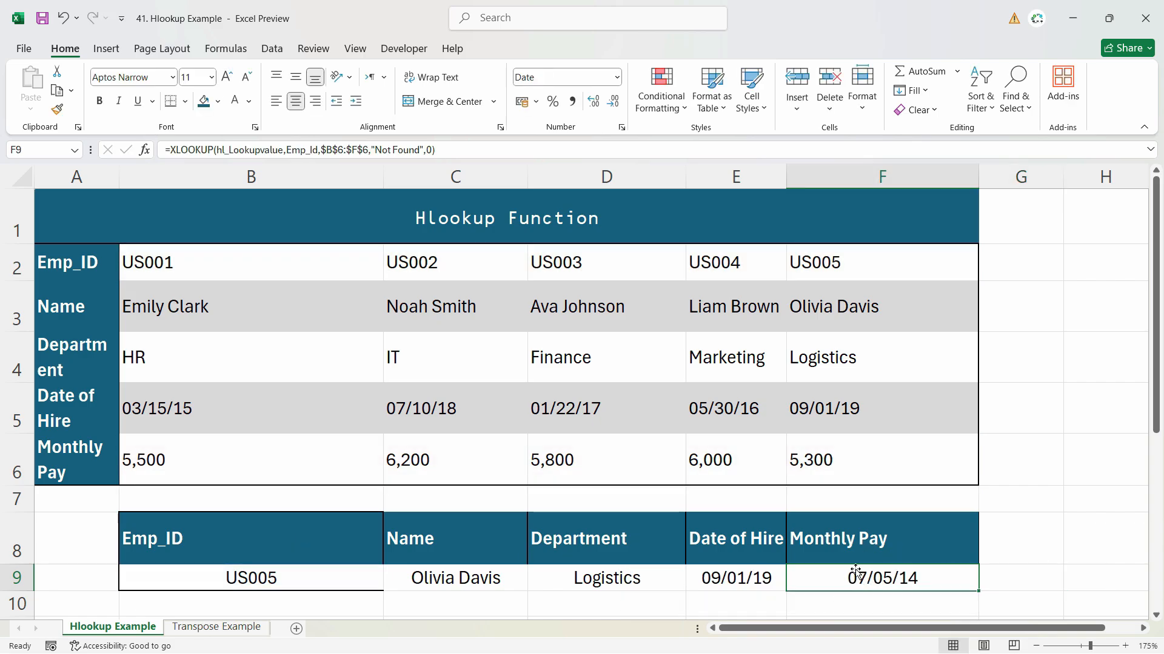
{"action": "left_click", "coordinate": [616, 77]}
{"action": "left_click", "coordinate": [557, 99]}
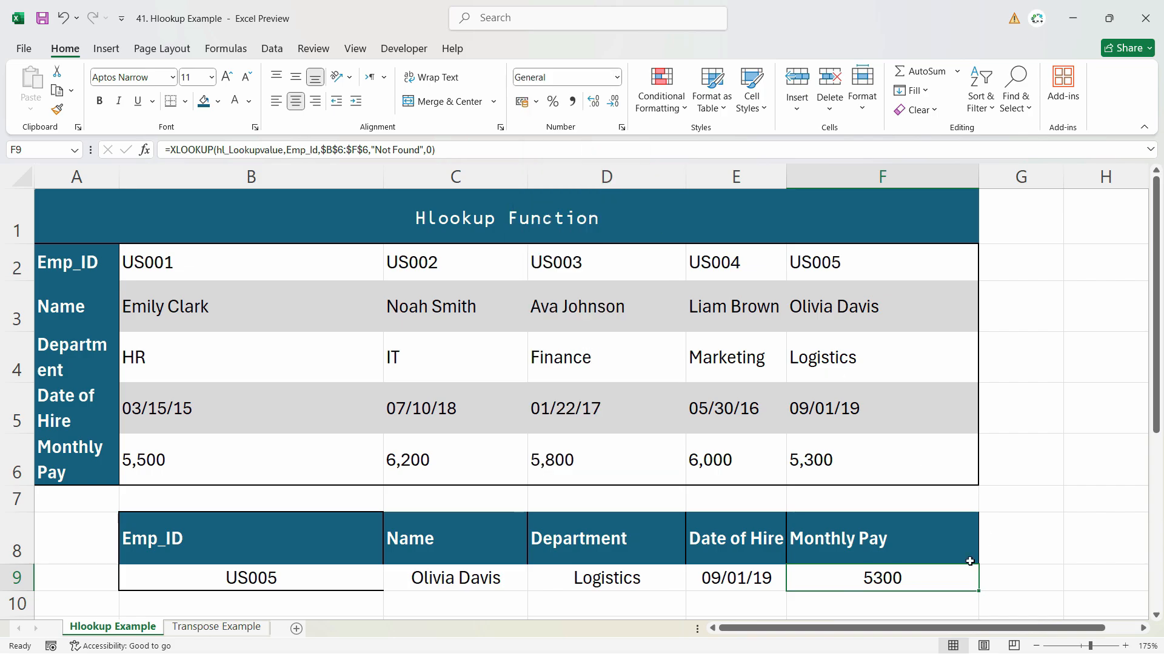
Switch the Emp_ID in B9 to the second ID in the list.
{"action": "left_click", "coordinate": [828, 466]}
{"action": "left_click", "coordinate": [370, 583]}
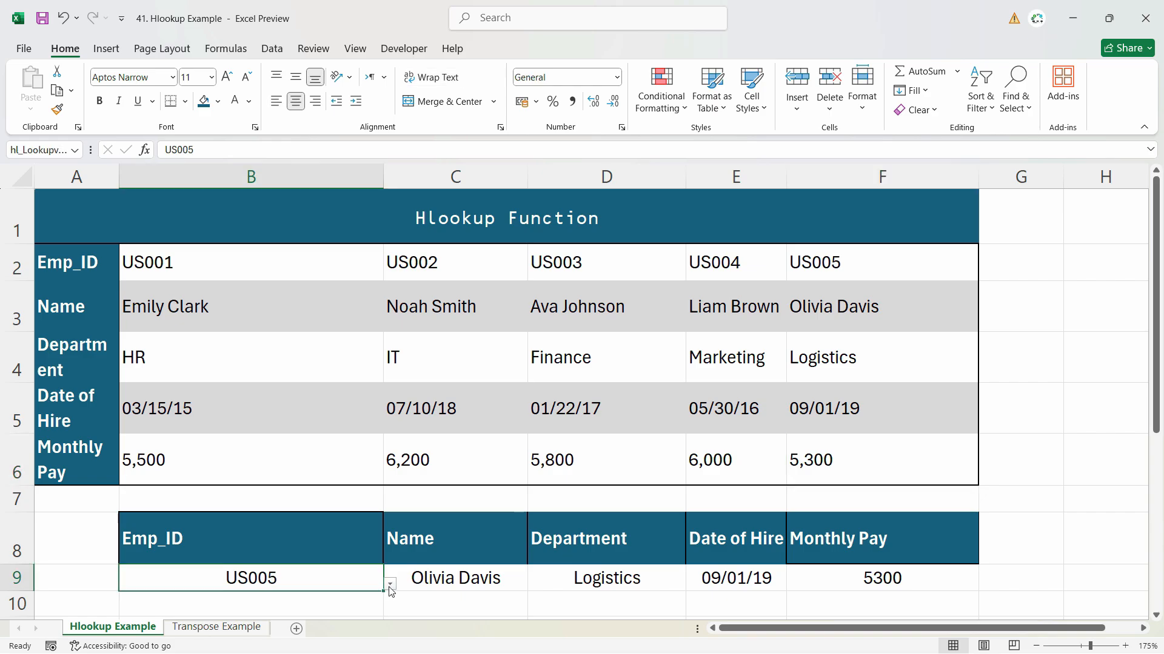
{"action": "left_click", "coordinate": [390, 584]}
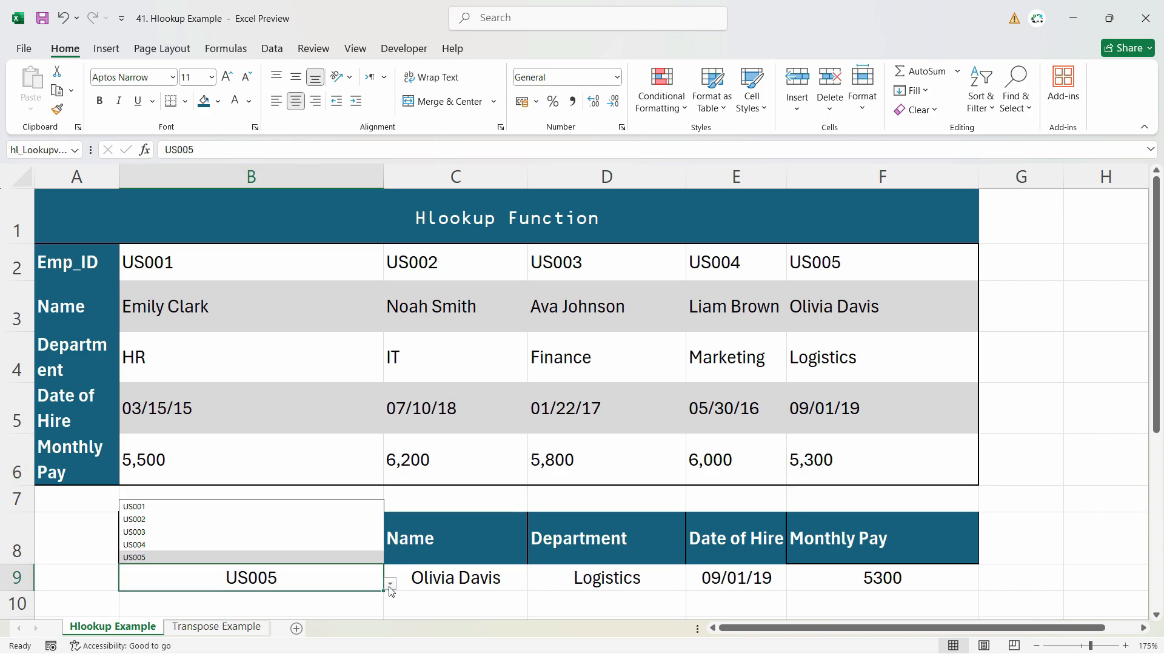
{"action": "left_click", "coordinate": [252, 526]}
Compare the name, department, hire date and monthly pay returned in C9:F9 with the source values in column C.
{"action": "left_click", "coordinate": [425, 309]}
{"action": "left_click", "coordinate": [409, 361]}
{"action": "left_click", "coordinate": [624, 586]}
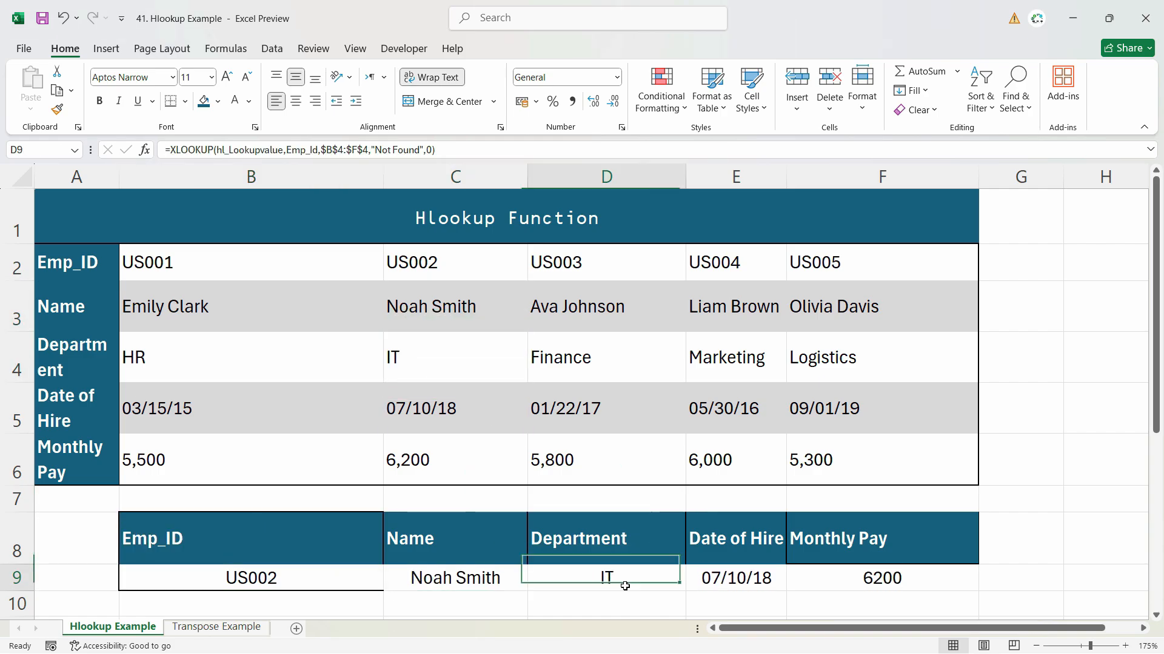
{"action": "left_click", "coordinate": [391, 394]}
{"action": "left_click", "coordinate": [745, 583]}
{"action": "left_click", "coordinate": [510, 427]}
{"action": "left_click", "coordinate": [908, 579]}
{"action": "left_click", "coordinate": [428, 479]}
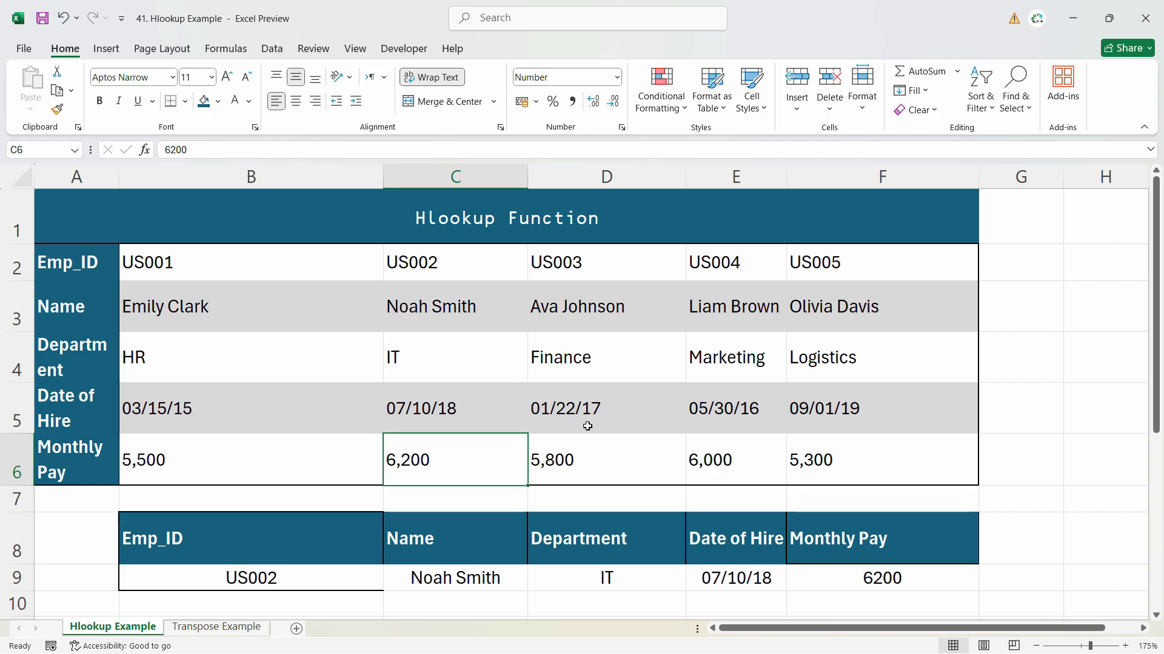
{"action": "left_click", "coordinate": [465, 577]}
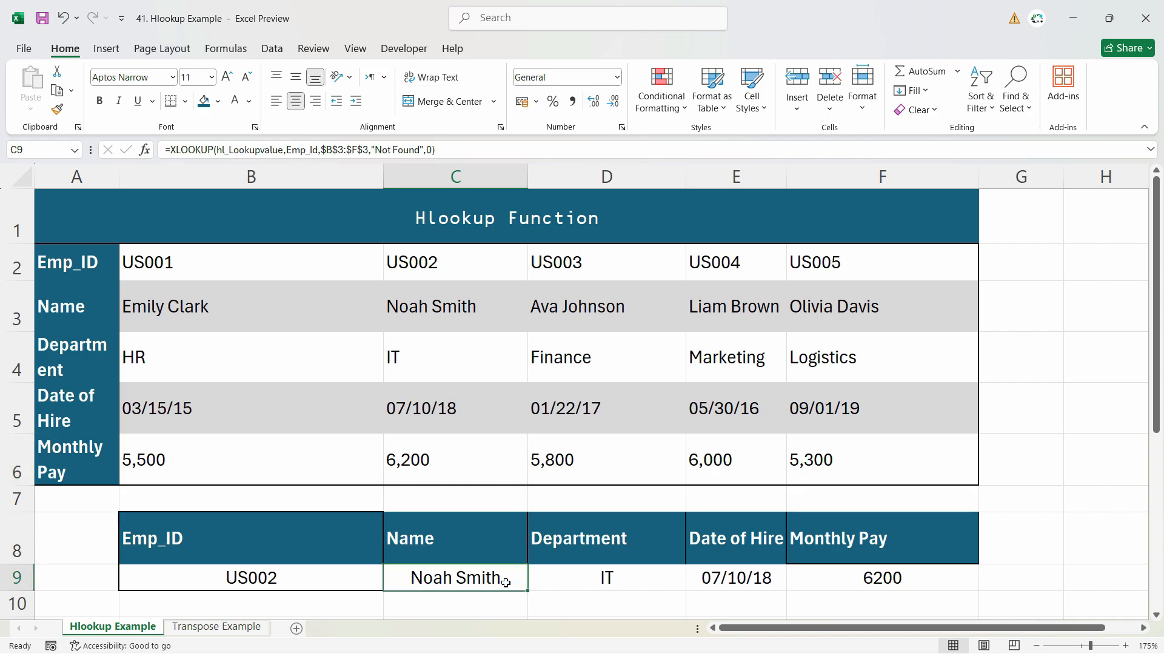